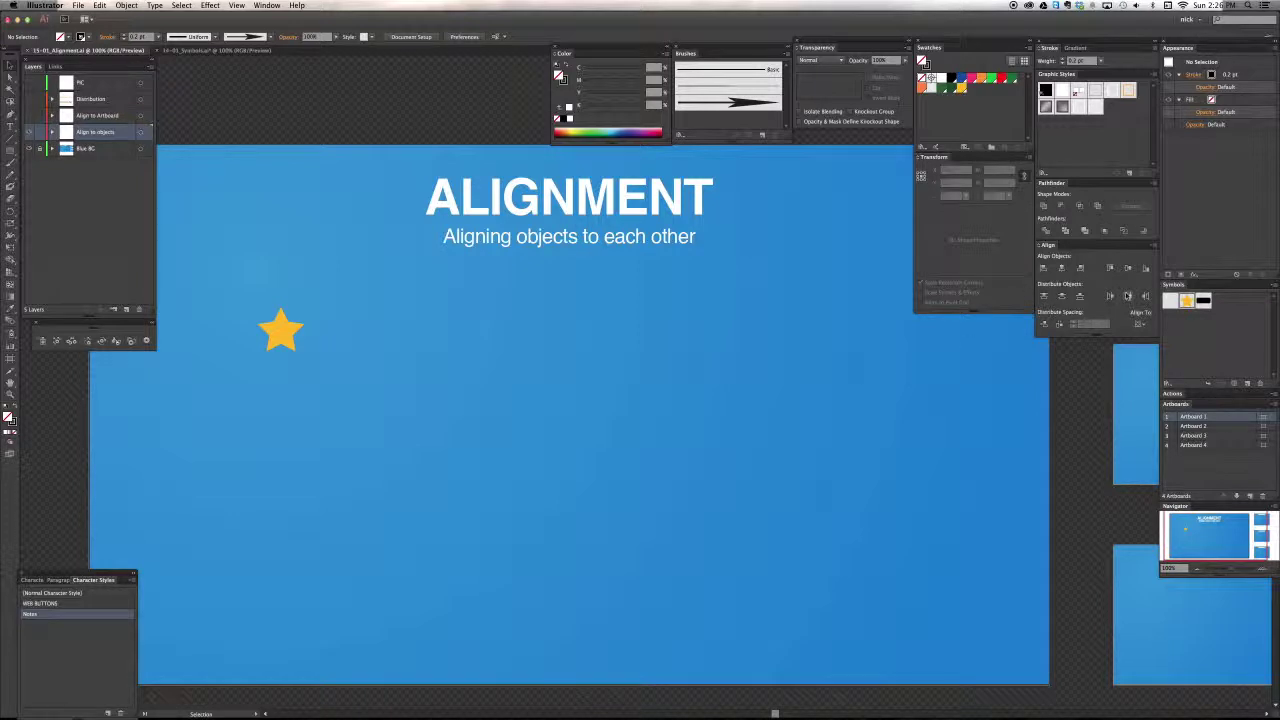
# Duplicate the star across the artboard to make a row of ten stars at uneven heights
pyautogui.click(281, 340)
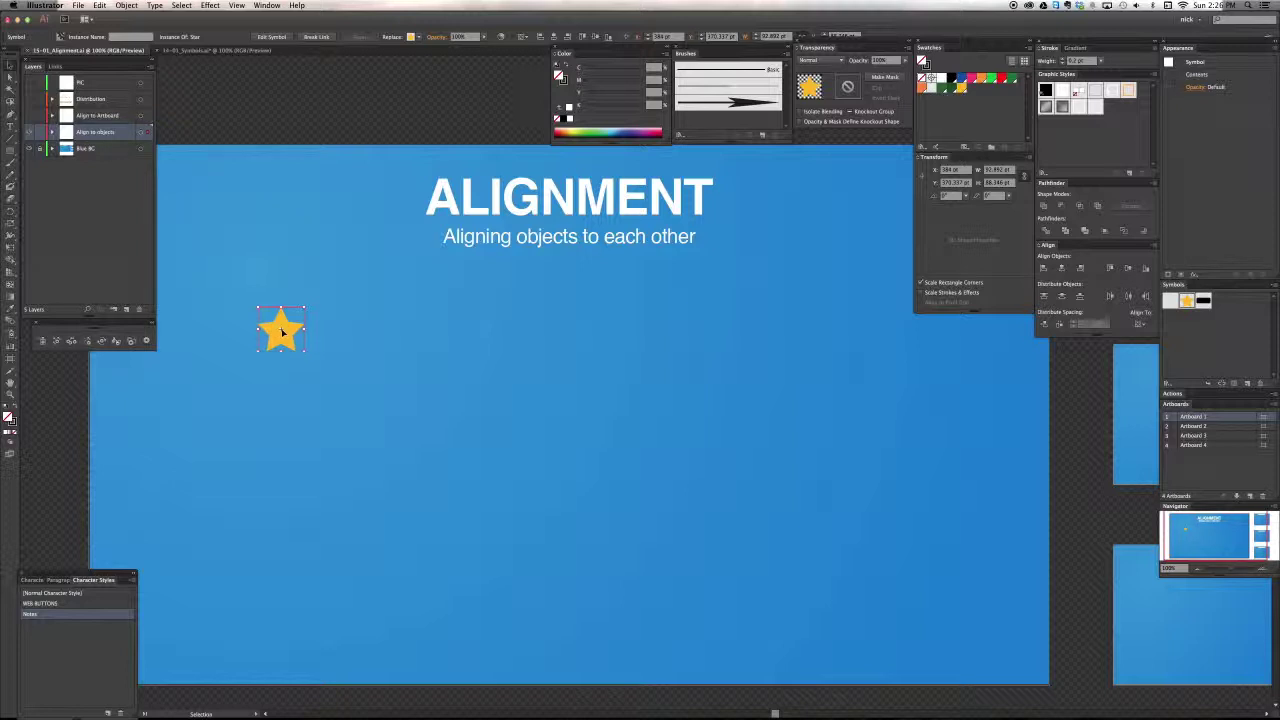
pyautogui.click(352, 351)
pyautogui.click(426, 329)
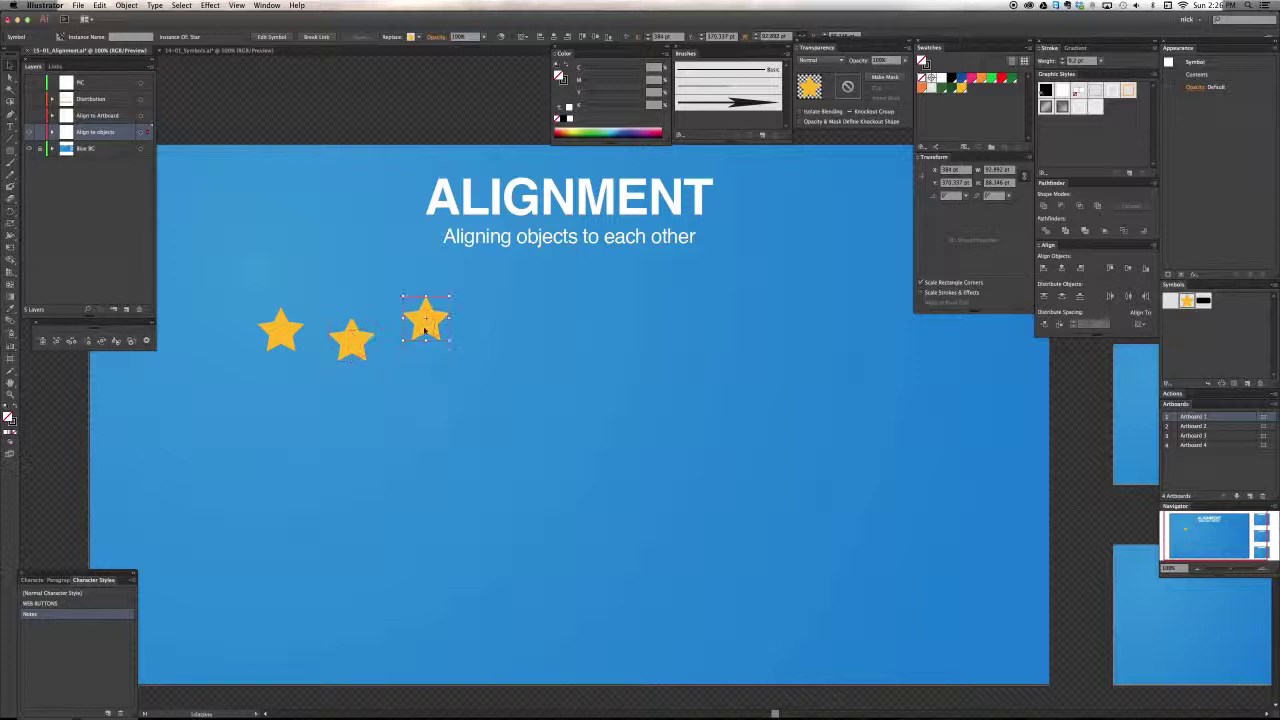
pyautogui.click(501, 362)
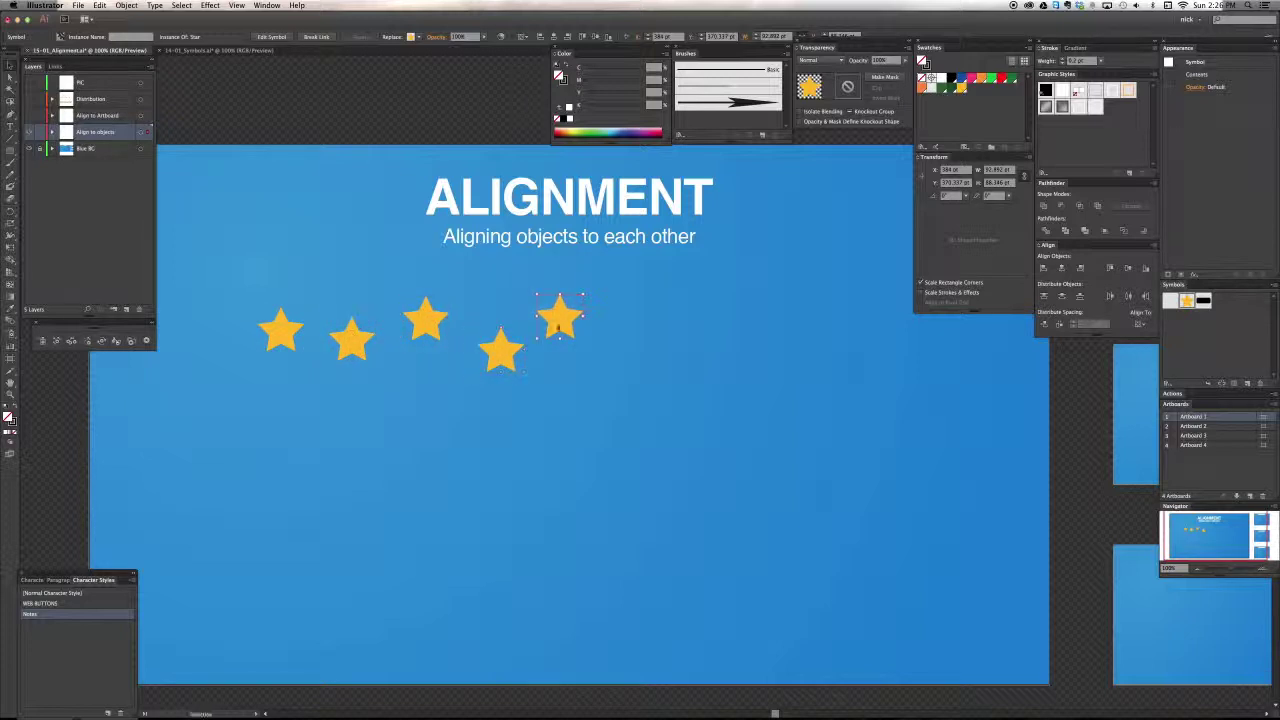
pyautogui.click(560, 327)
pyautogui.click(624, 340)
pyautogui.click(690, 363)
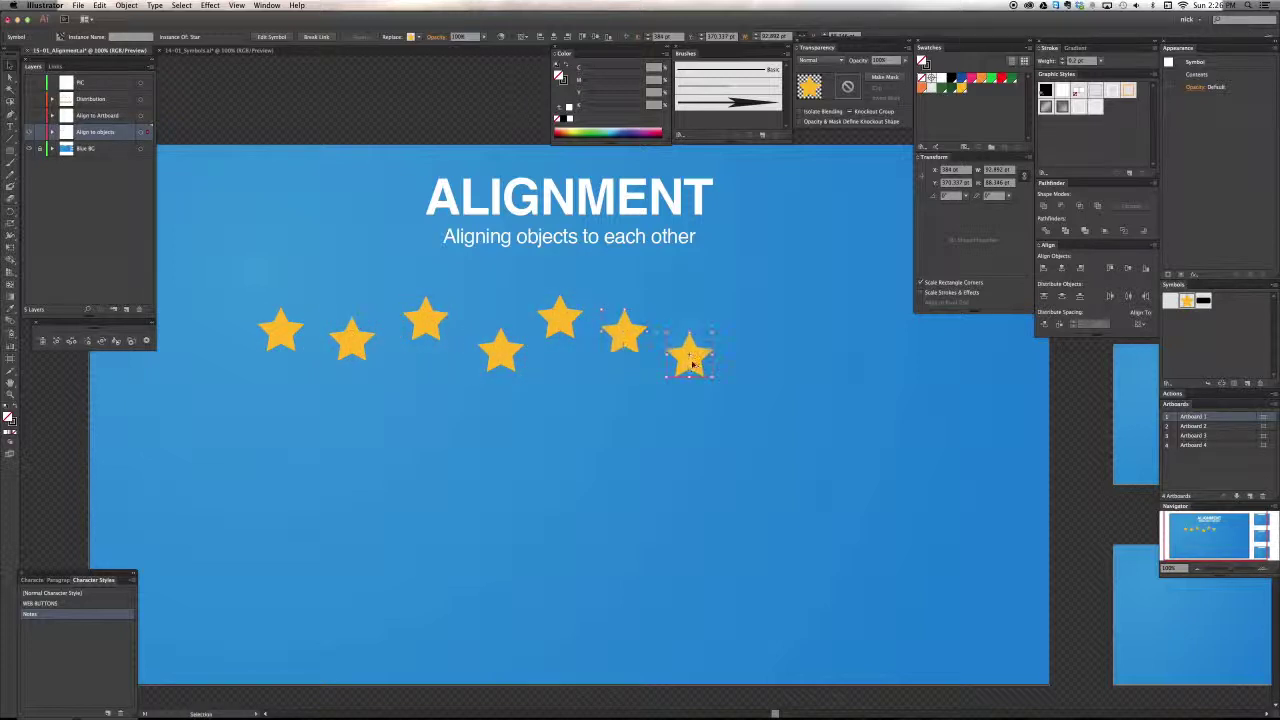
pyautogui.click(749, 328)
pyautogui.click(817, 334)
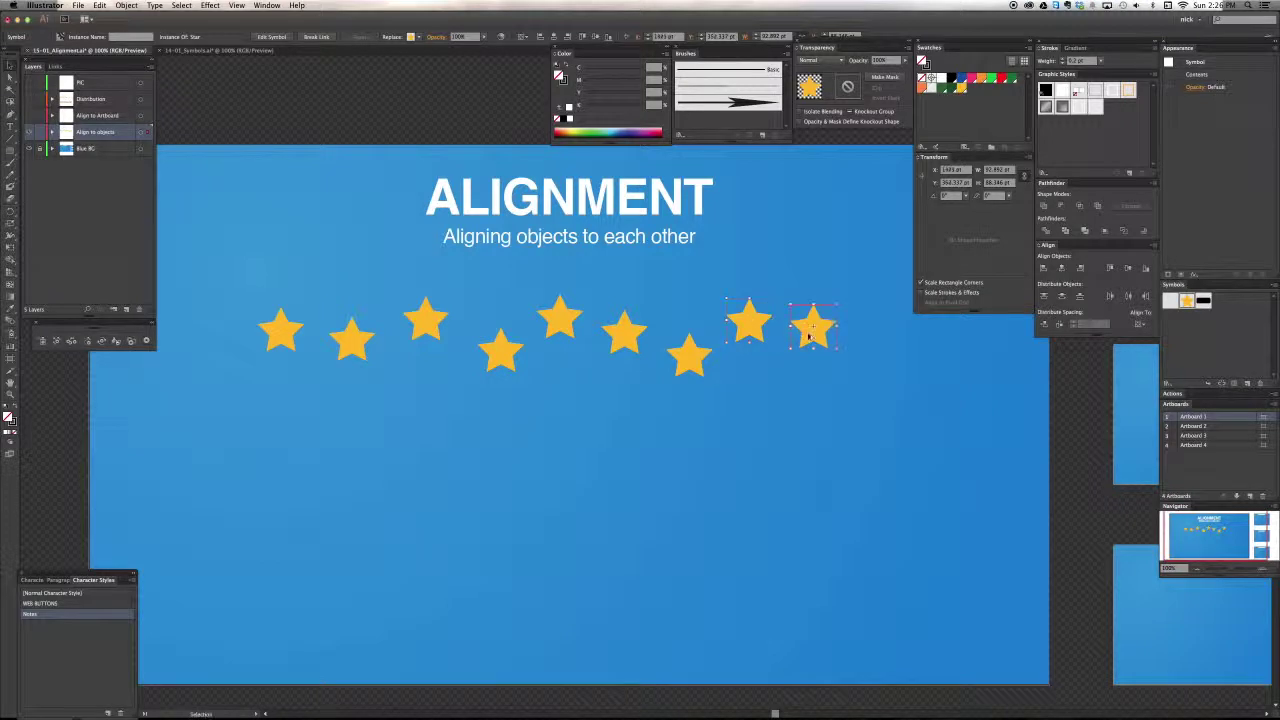
pyautogui.click(875, 352)
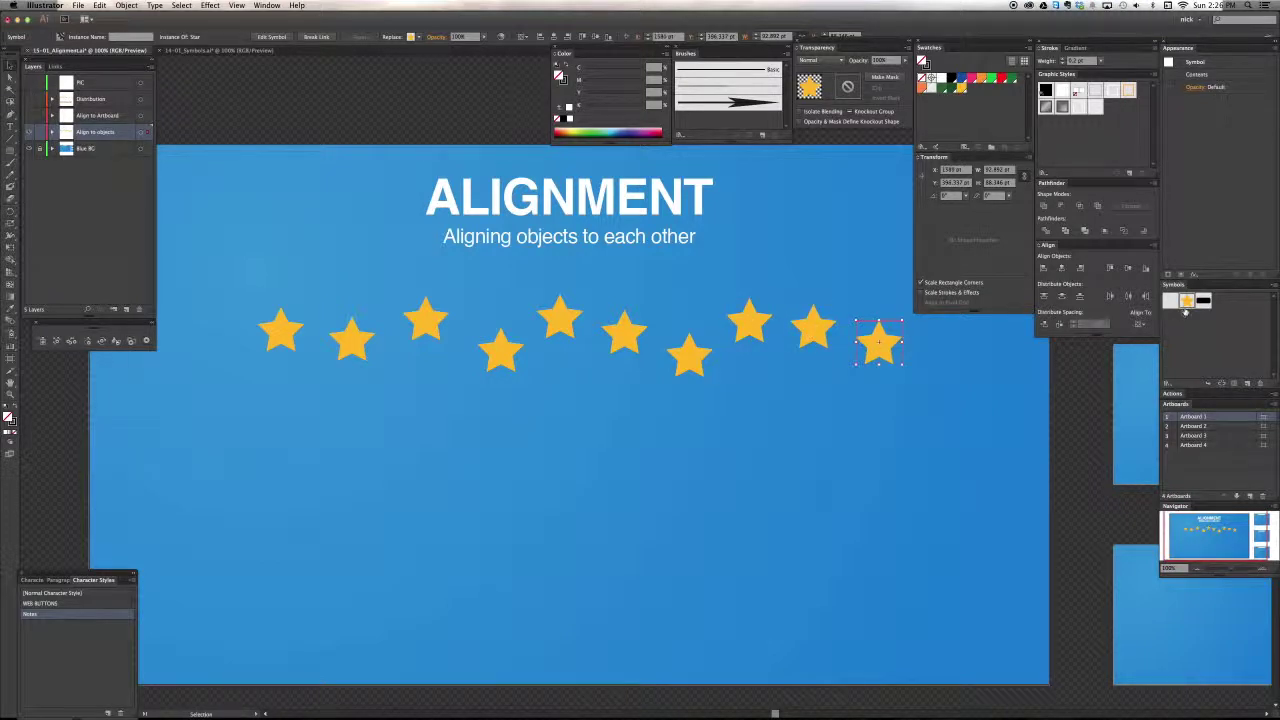
pyautogui.click(978, 420)
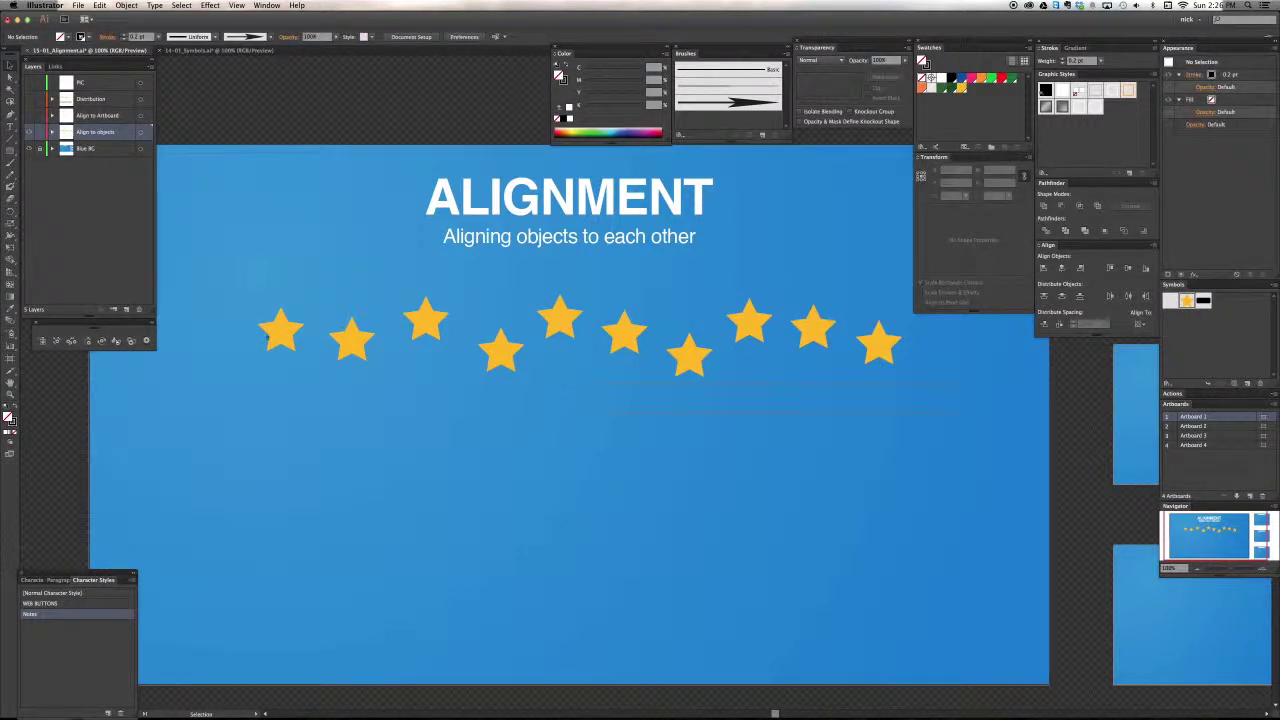
# Try to line up the second star with the first one by moving it freehand
pyautogui.press('super+a')
pyautogui.click(247, 423)
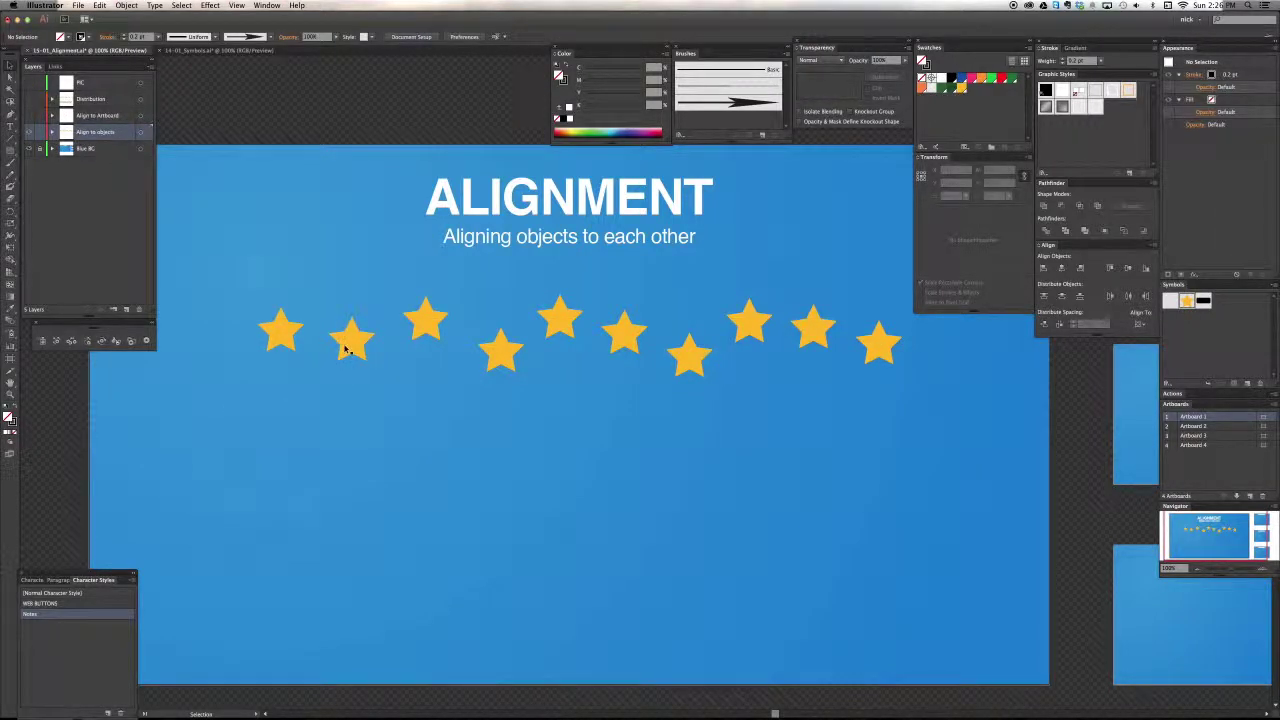
pyautogui.moveTo(347, 349); pyautogui.dragTo(333, 337)
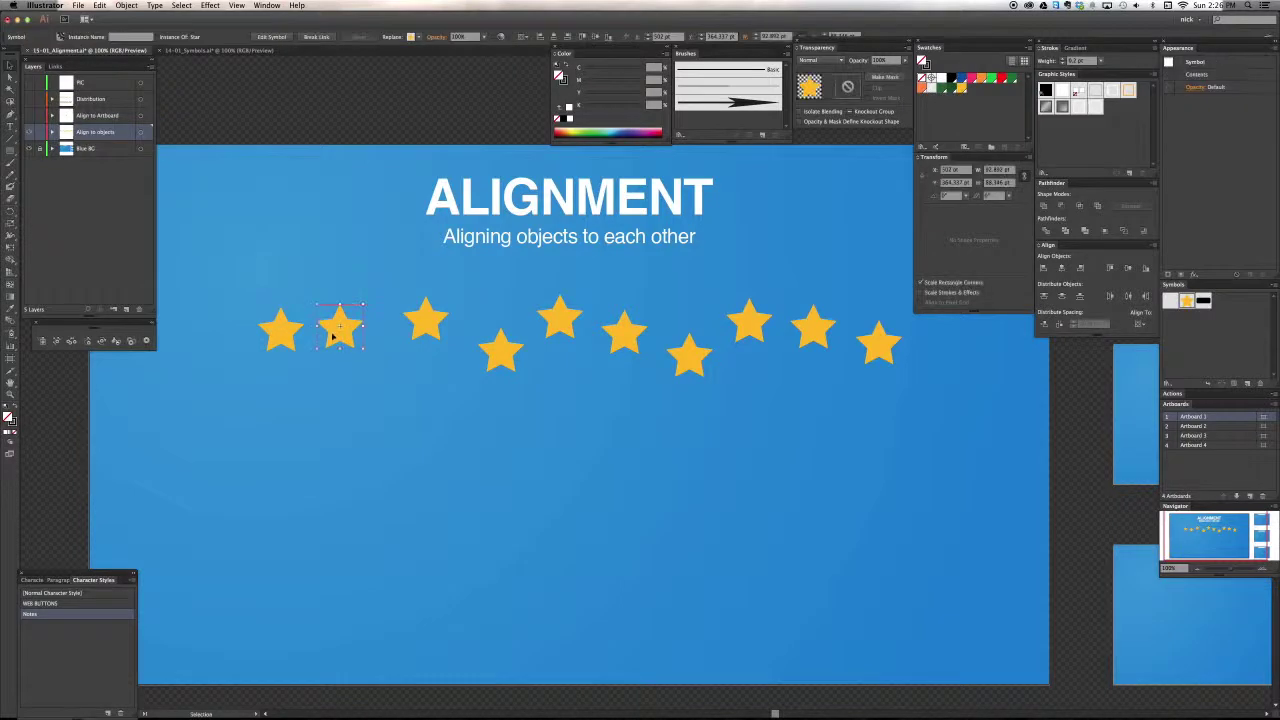
pyautogui.press('super+z')
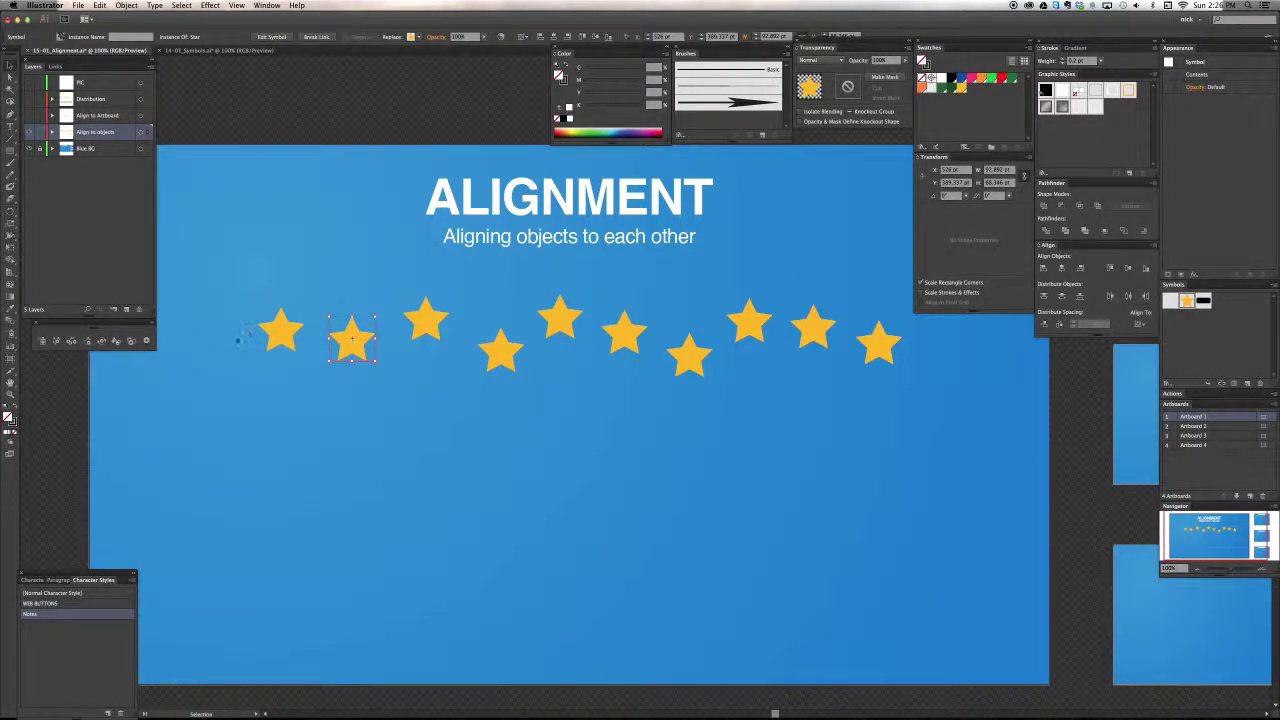
pyautogui.click(241, 340)
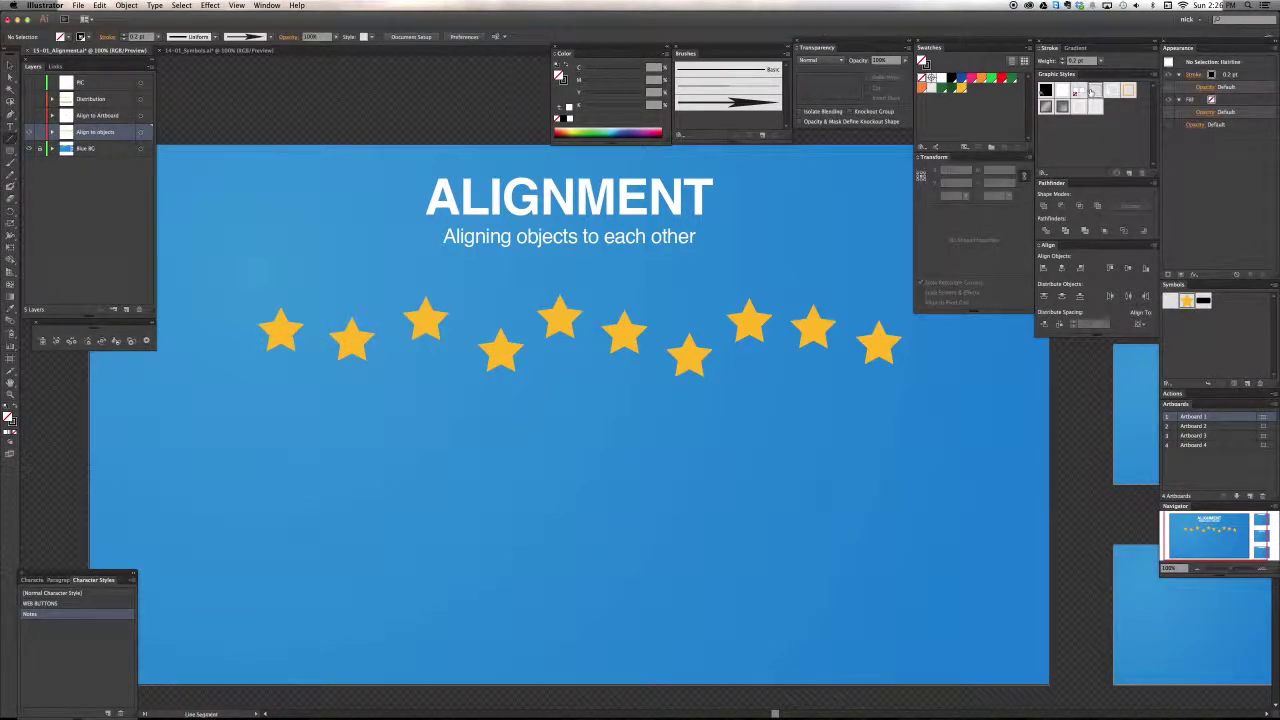
# Draw a 1 pt horizontal line across the row of stars and move it down to the first star's base
pyautogui.click(450, 332)
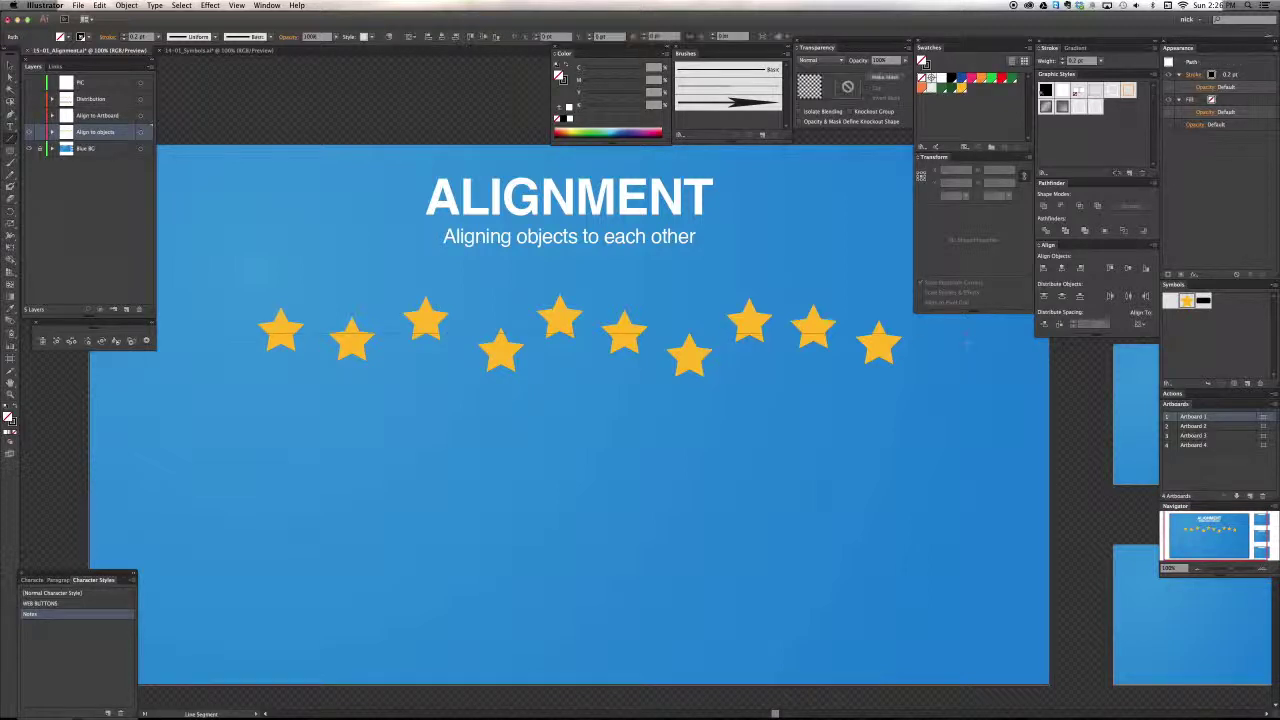
pyautogui.doubleClick(1077, 61)
pyautogui.write('1')
pyautogui.press('Return')
pyautogui.press('super+shift+a')
pyautogui.press('v')
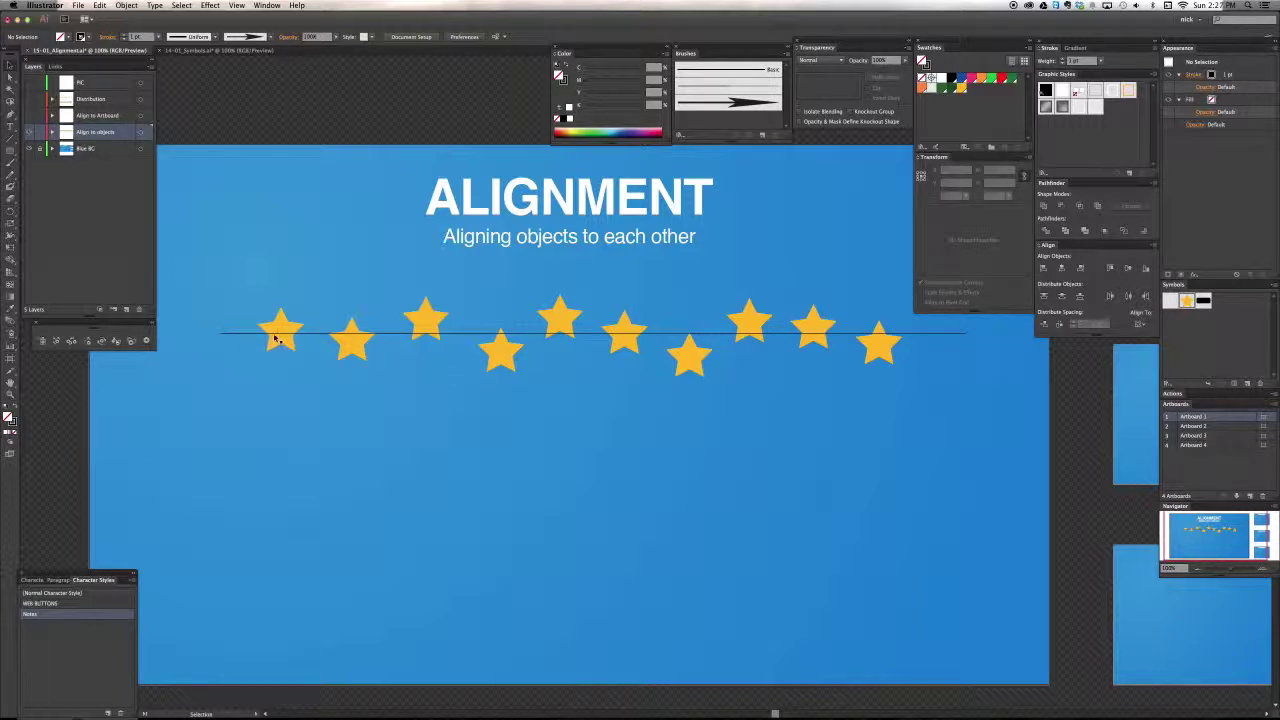
pyautogui.moveTo(294, 336)
pyautogui.mouseDown()
pyautogui.moveTo(307, 344)
pyautogui.moveTo(298, 356)
pyautogui.mouseUp()
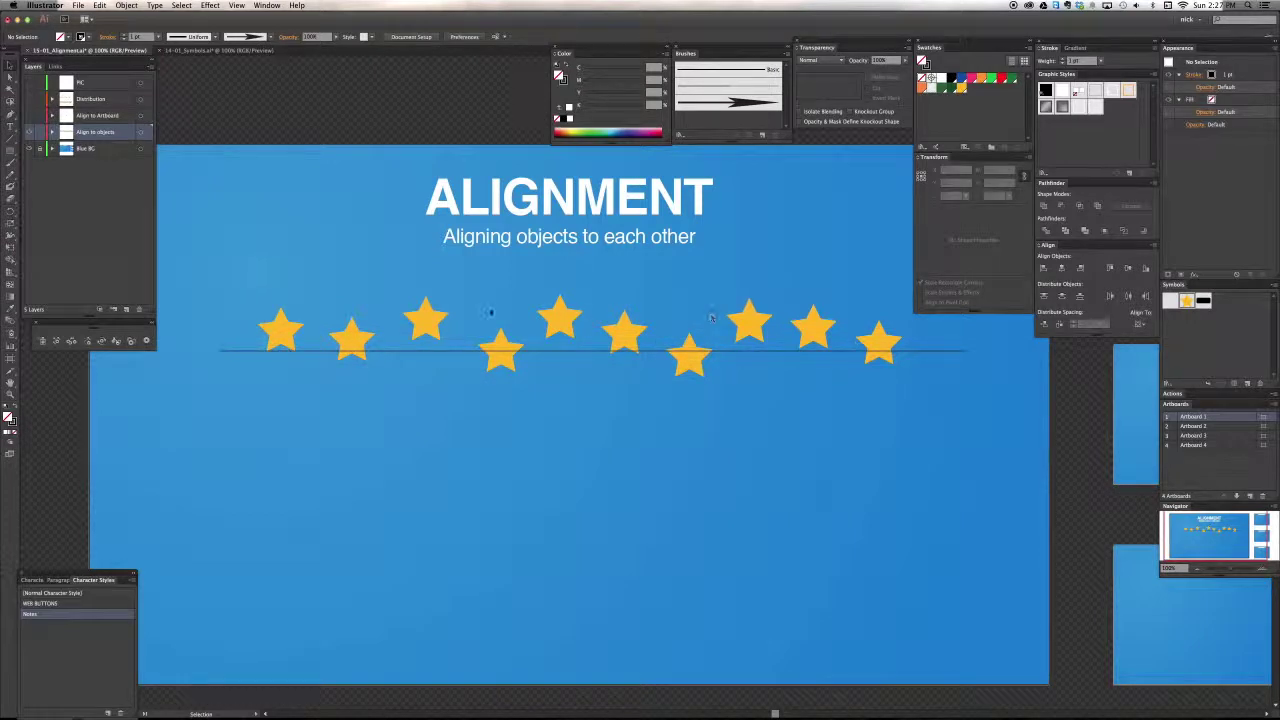
# Try matching the second star's height to the first star's by setting its Y position to 370.337 pt
pyautogui.click(350, 333)
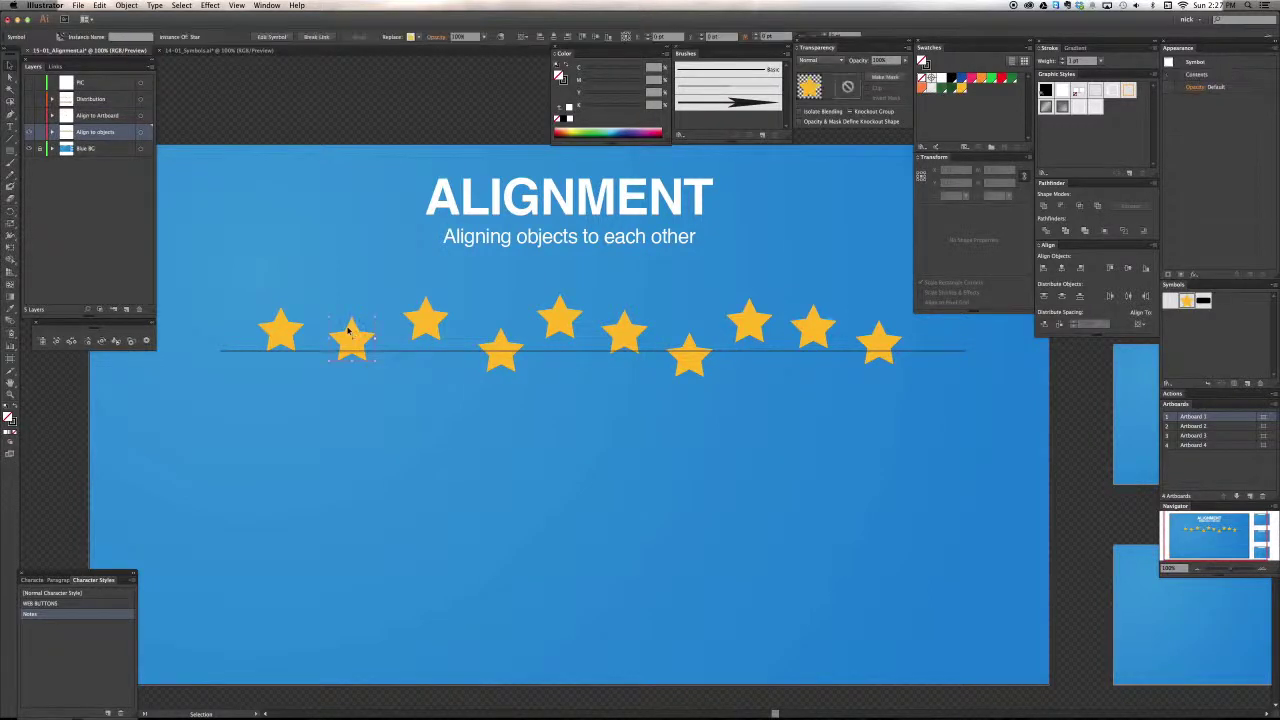
pyautogui.click(281, 328)
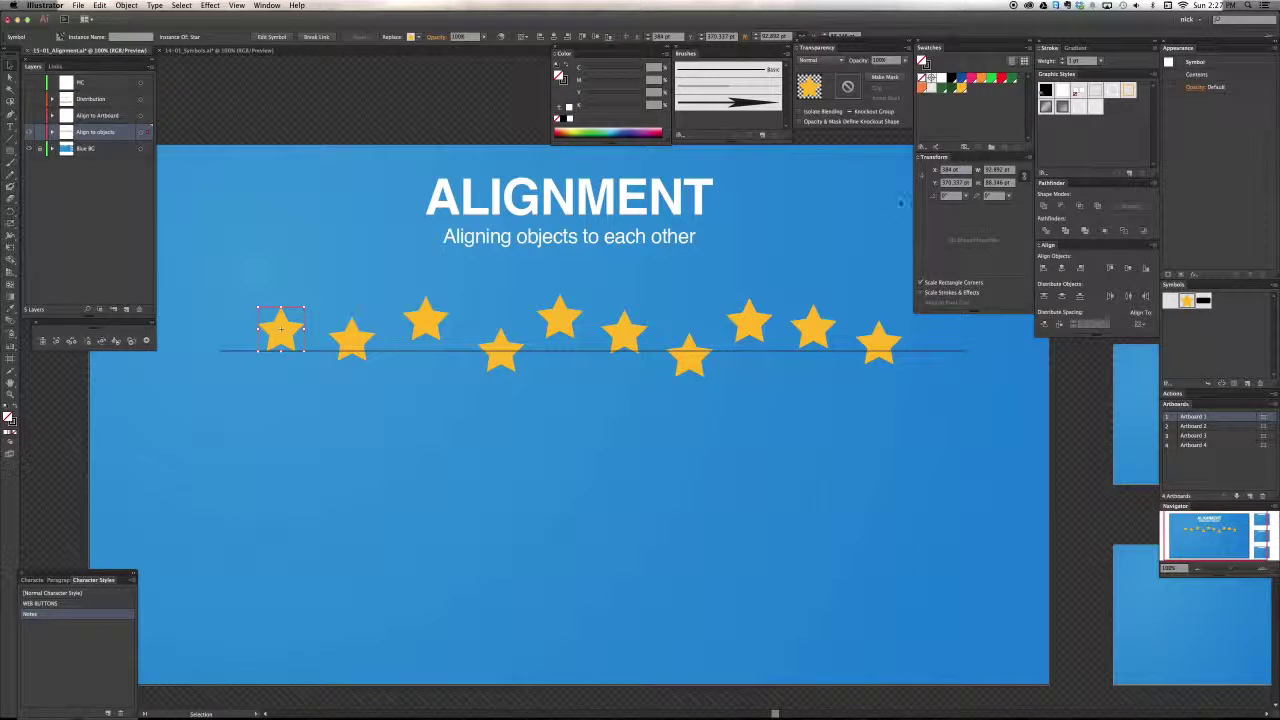
pyautogui.click(935, 184)
pyautogui.click(351, 343)
pyautogui.click(935, 184)
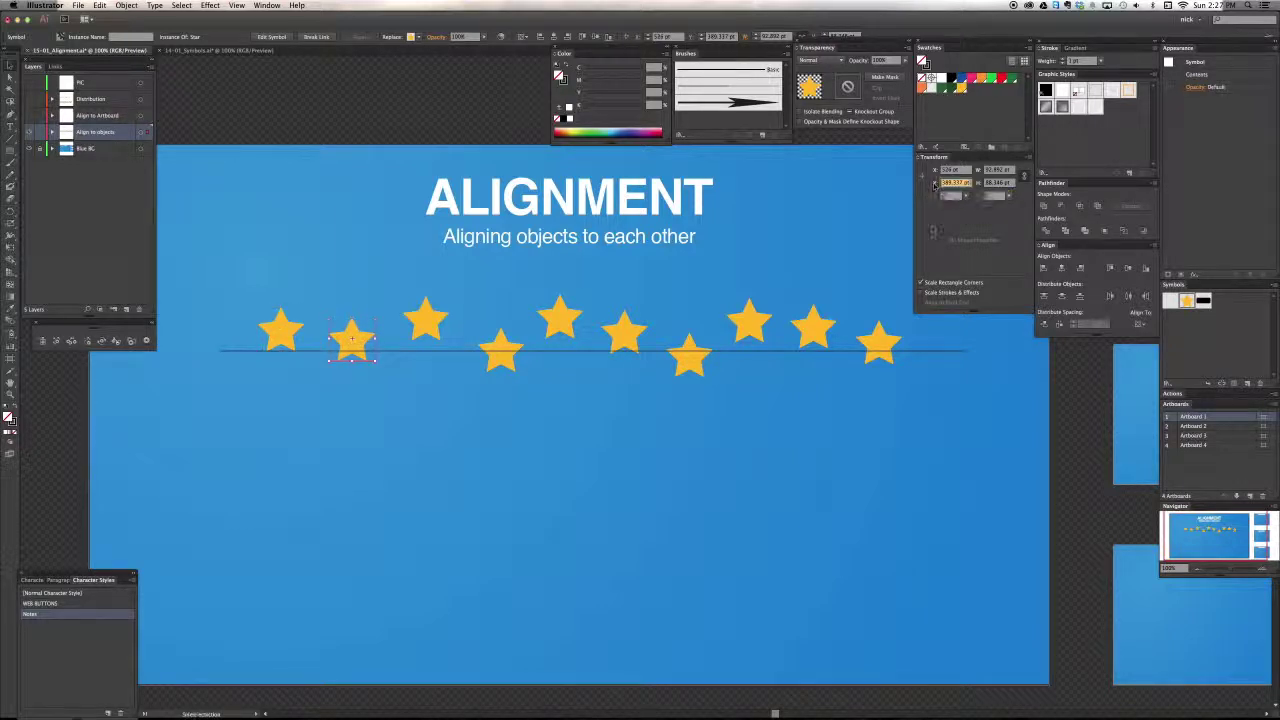
pyautogui.write('370.337')
pyautogui.press('Return')
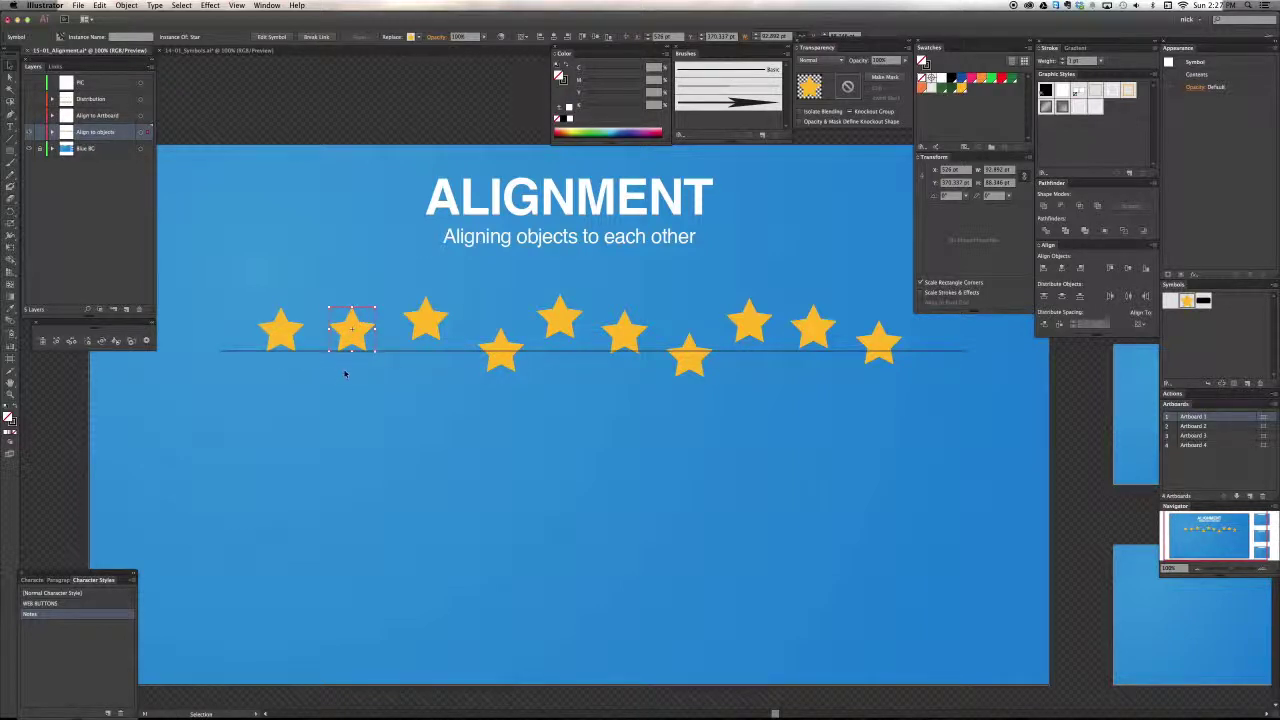
pyautogui.hotkey('shift', 'Down')
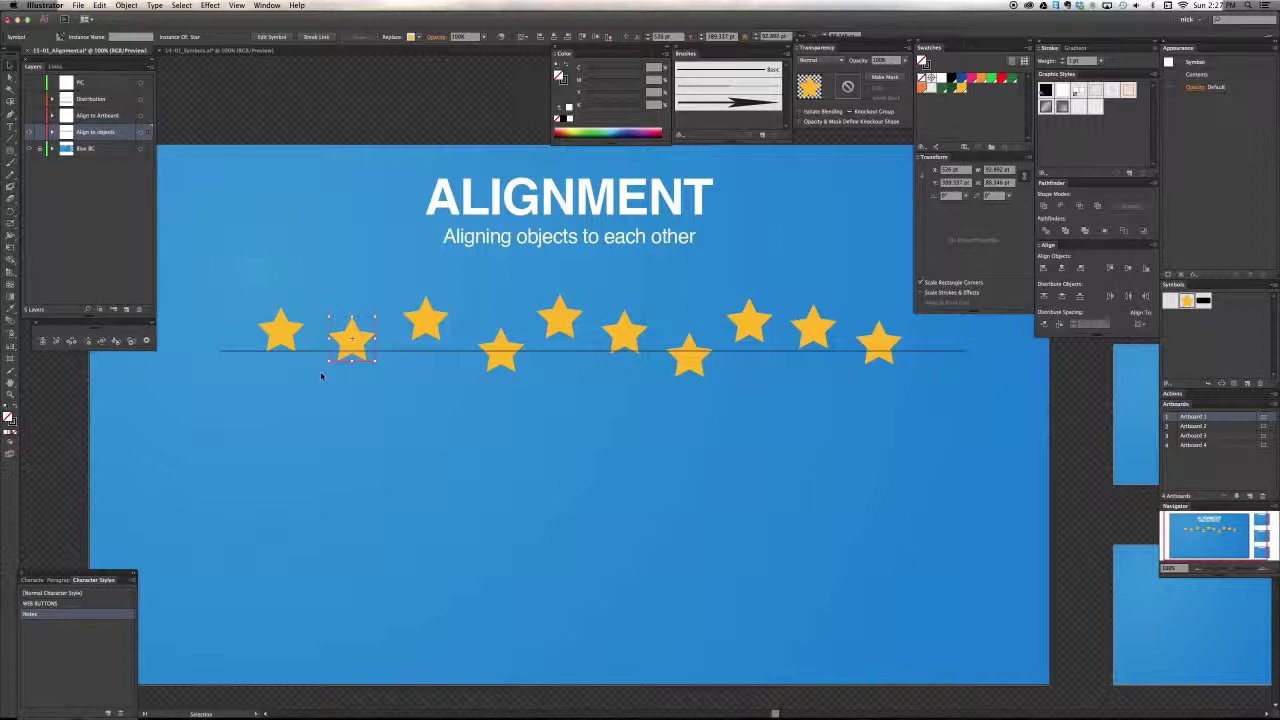
pyautogui.click(322, 376)
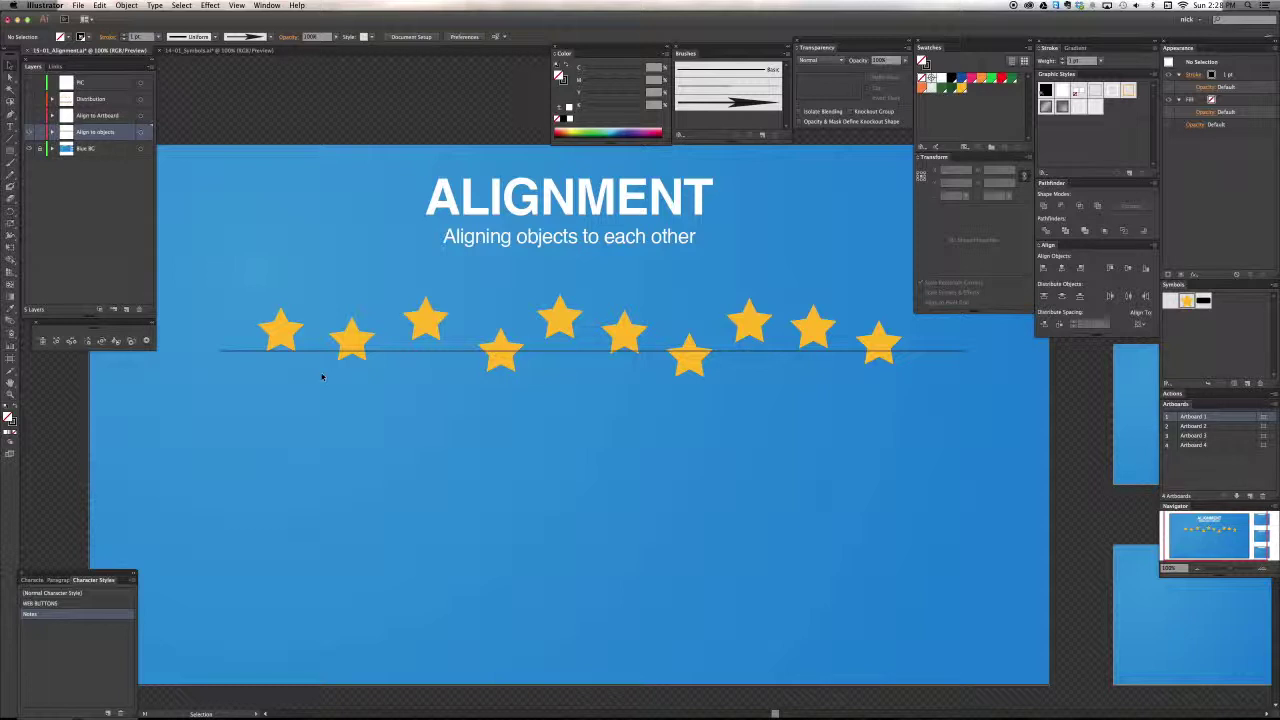
# Check whether Smart Guides are turned on for the document
pyautogui.press('a')
pyautogui.press('v')
pyautogui.click(241, 6)
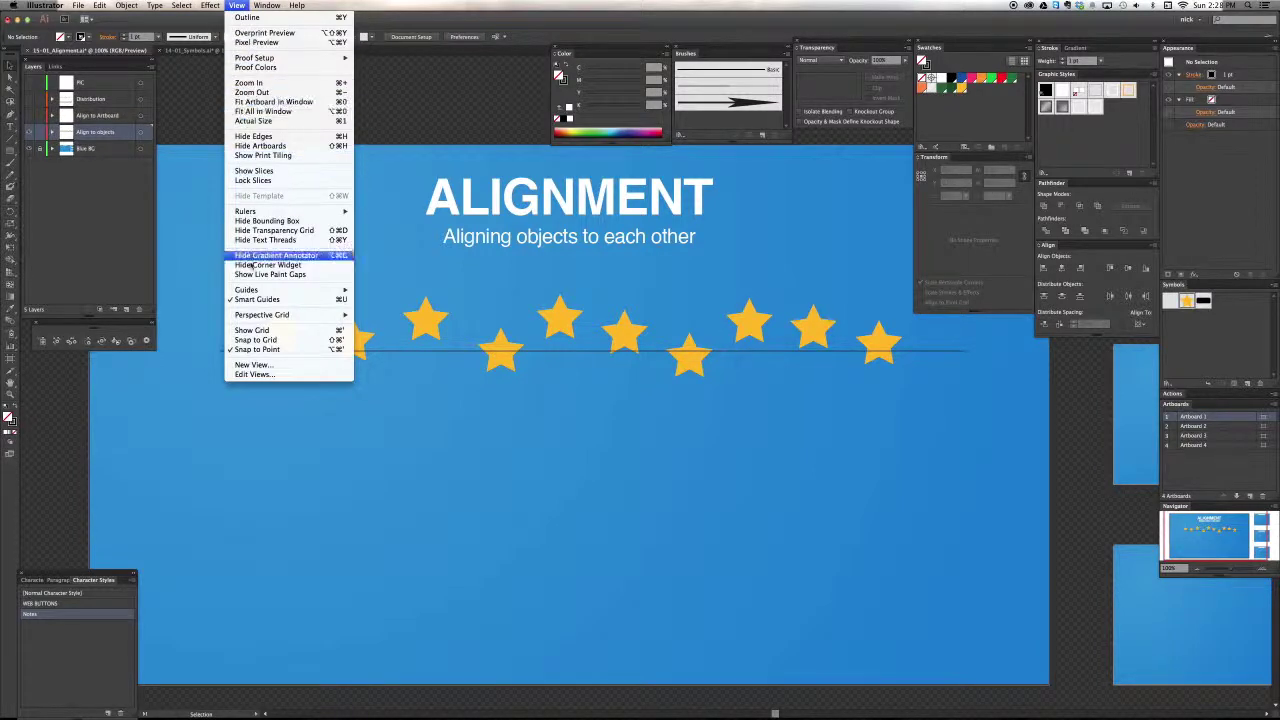
pyautogui.click(298, 302)
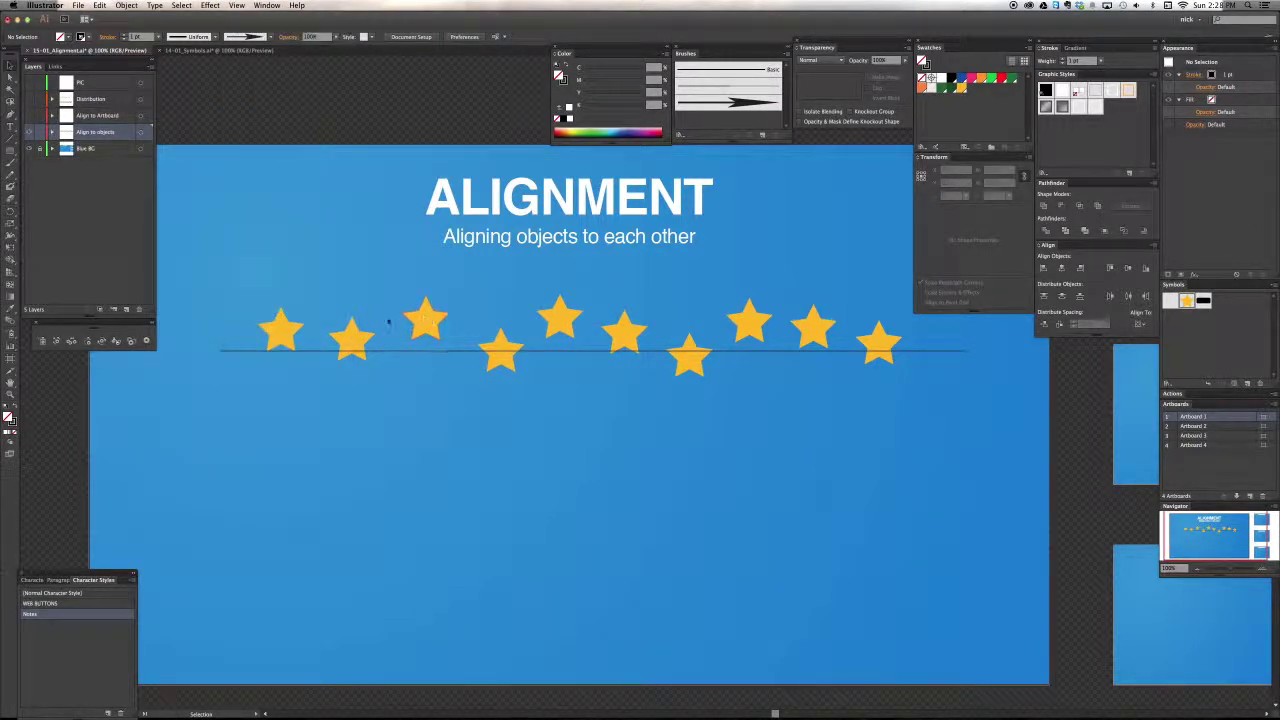
# Move the second star closer to the first and level with it, snapping to its centre with Smart Guides
pyautogui.scroll(-1, 349, 337)
pyautogui.scroll(3, 278, 330)
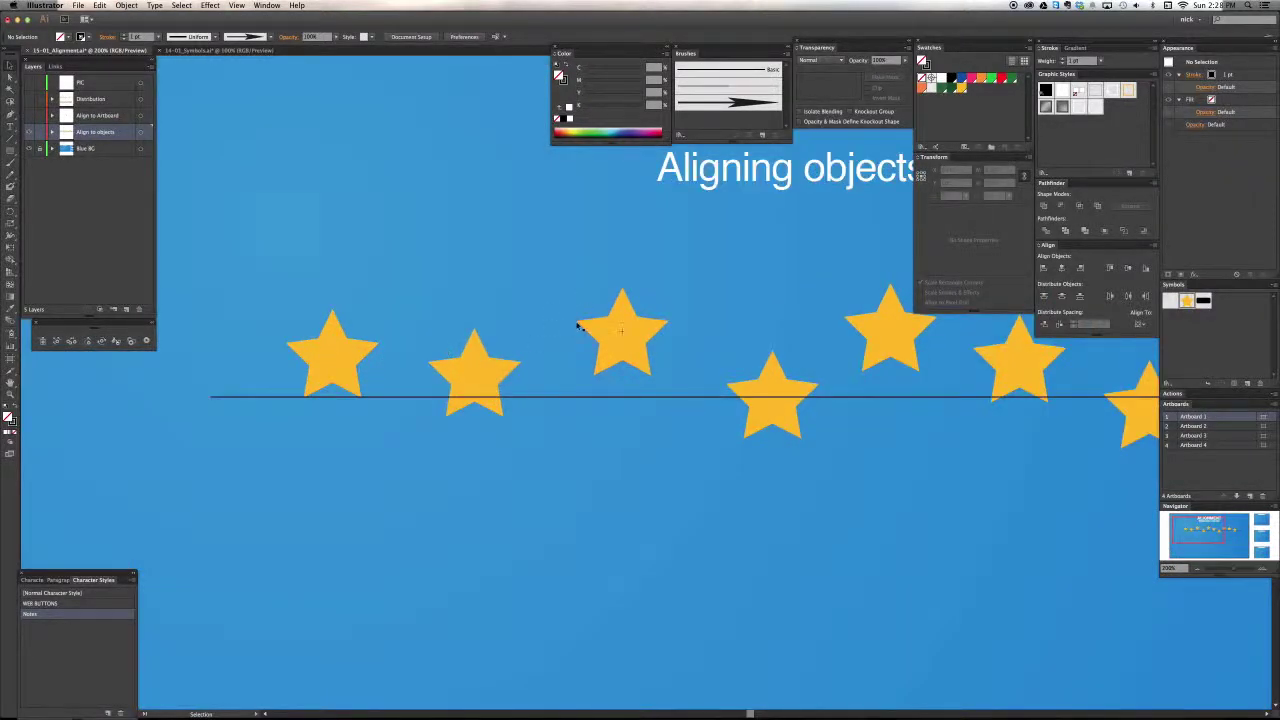
pyautogui.moveTo(467, 357)
pyautogui.mouseDown()
pyautogui.moveTo(462, 335)
pyautogui.moveTo(478, 323)
pyautogui.moveTo(503, 329)
pyautogui.moveTo(506, 353)
pyautogui.moveTo(455, 334)
pyautogui.moveTo(457, 352)
pyautogui.moveTo(474, 342)
pyautogui.mouseUp()
pyautogui.moveTo(476, 333); pyautogui.dragTo(446, 352)
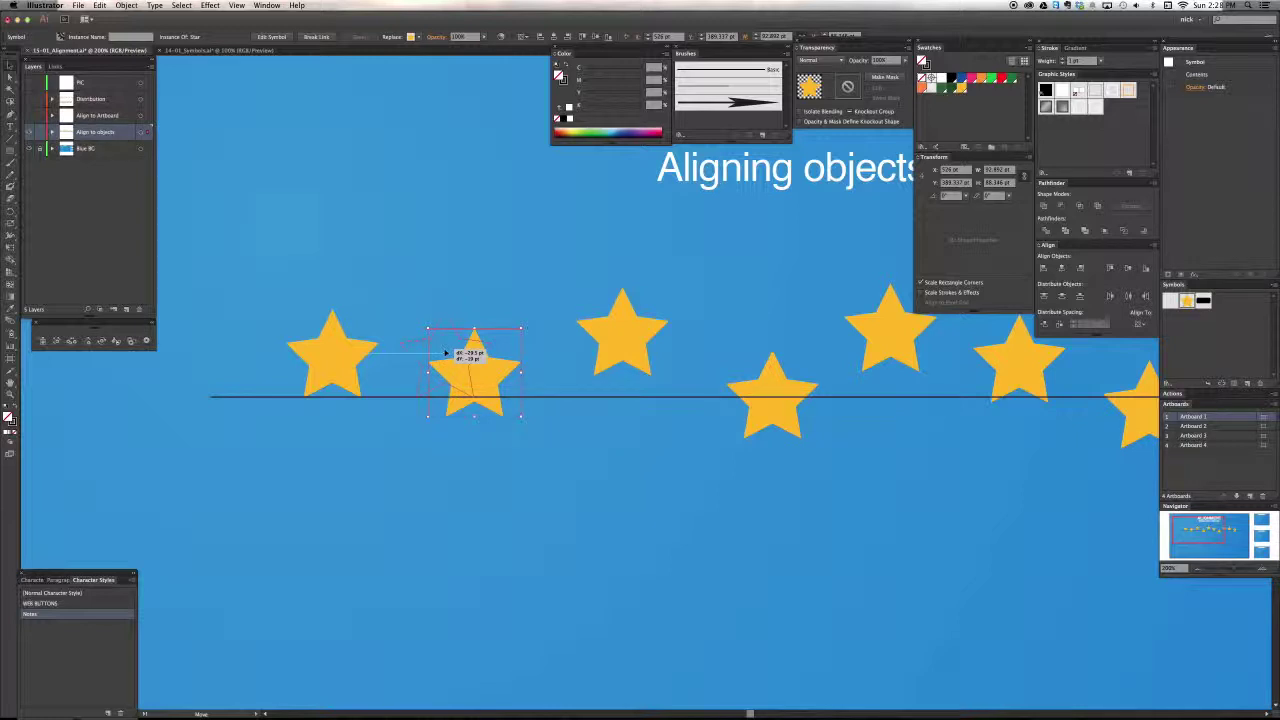
pyautogui.moveTo(446, 352); pyautogui.dragTo(440, 359)
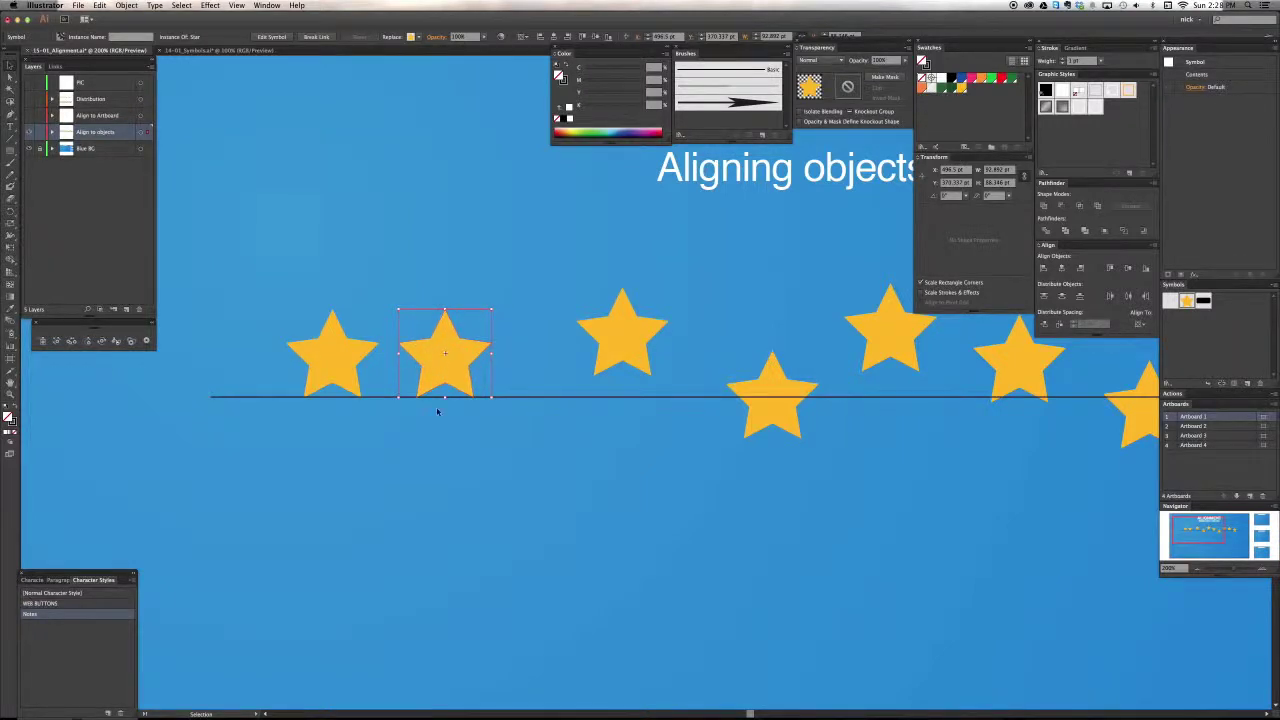
# Draw two black-filled squares below the first stars, a smaller one and a larger one about 56 by 55 pt
pyautogui.press('m')
pyautogui.moveTo(298, 518); pyautogui.dragTo(343, 559)
pyautogui.moveTo(398, 493); pyautogui.dragTo(455, 548)
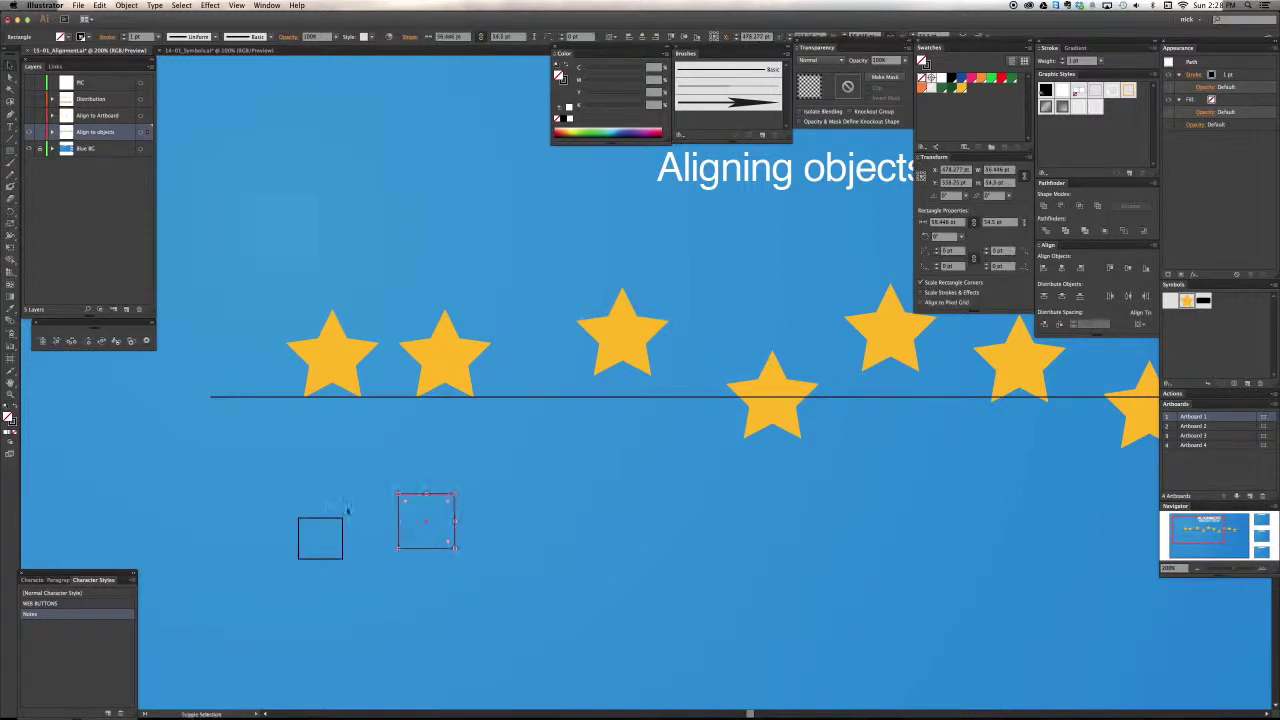
pyautogui.hotkey('shift', 'x')
pyautogui.click(466, 591)
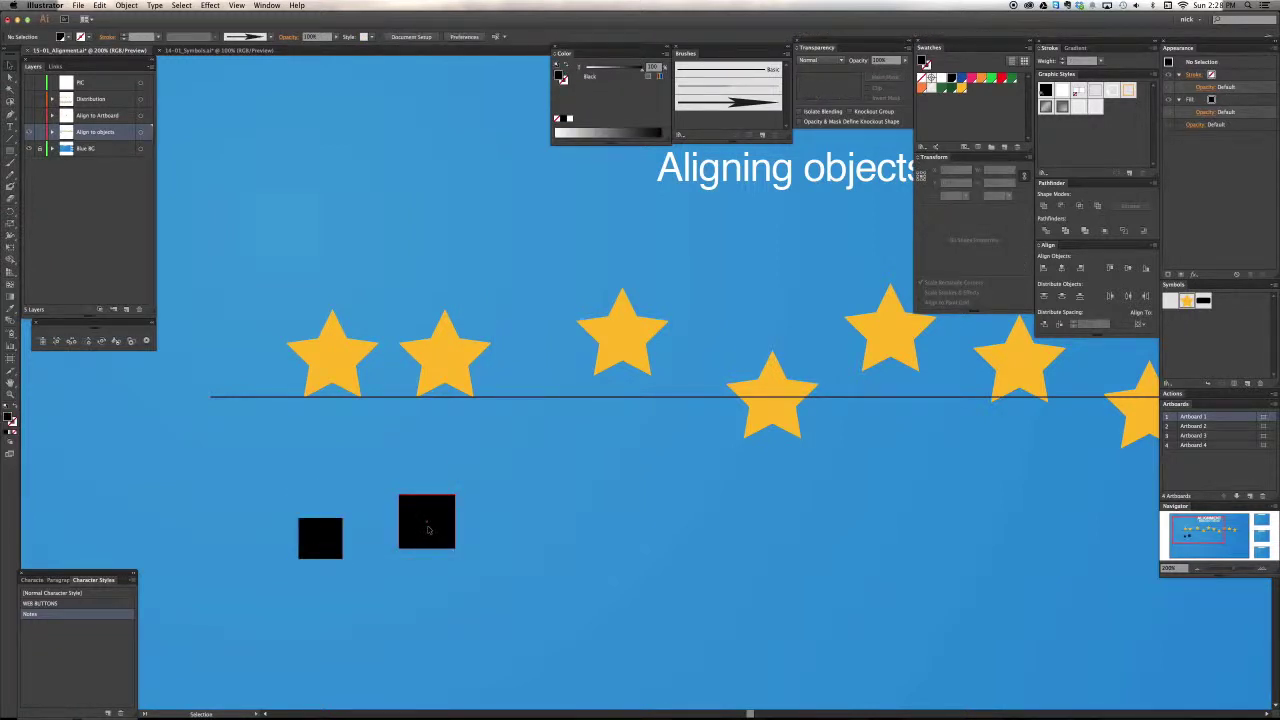
# Reposition the larger black square so its top edge snaps level with the smaller square's top edge
pyautogui.click(427, 530)
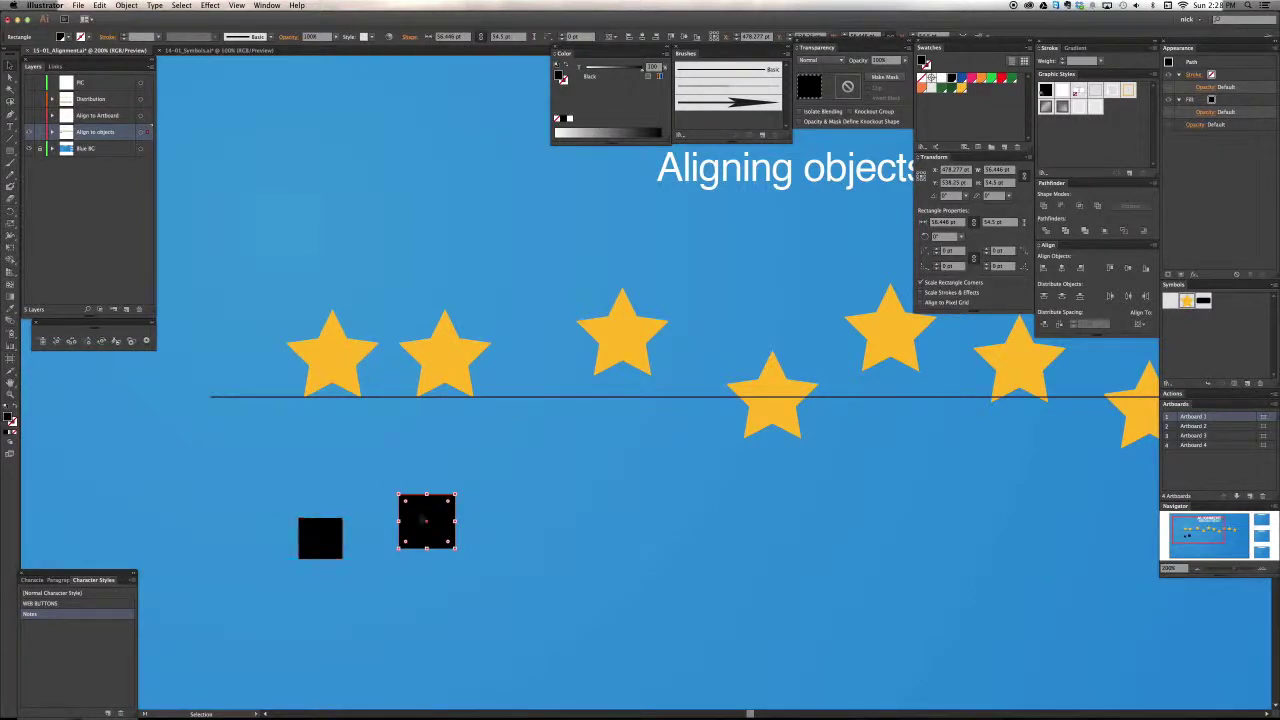
pyautogui.moveTo(427, 519); pyautogui.dragTo(415, 533)
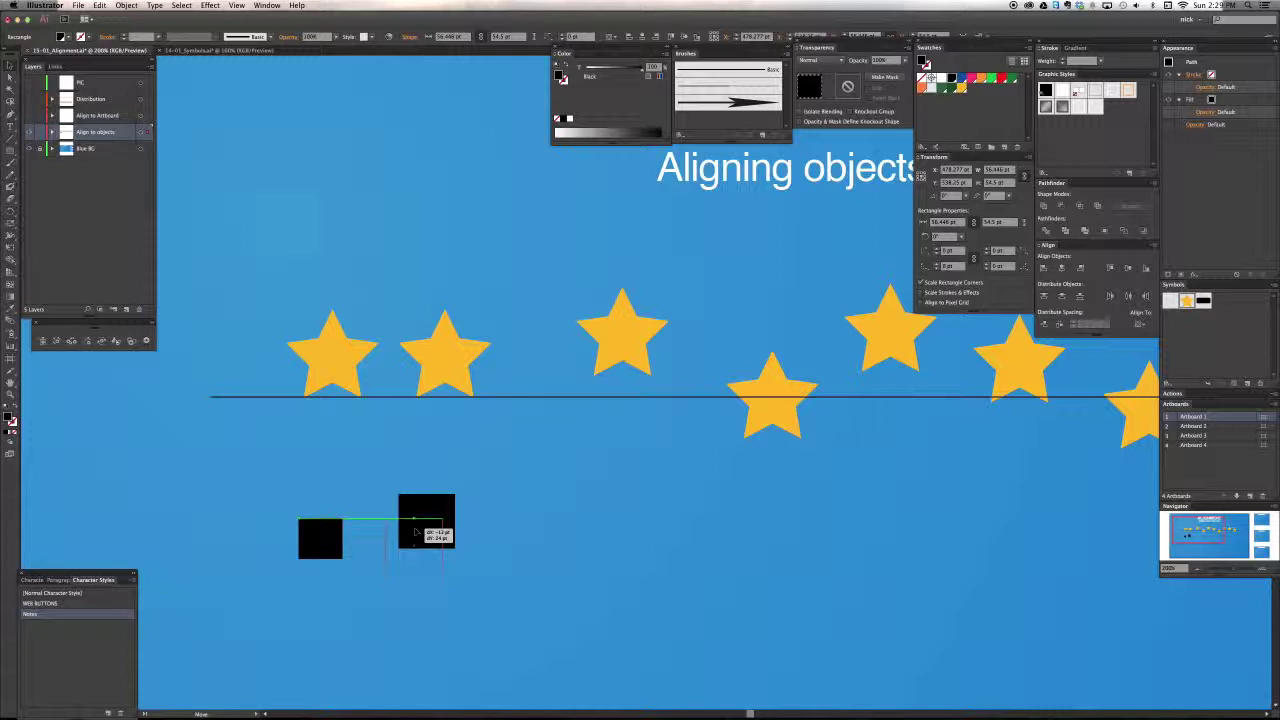
pyautogui.moveTo(415, 533); pyautogui.dragTo(415, 533)
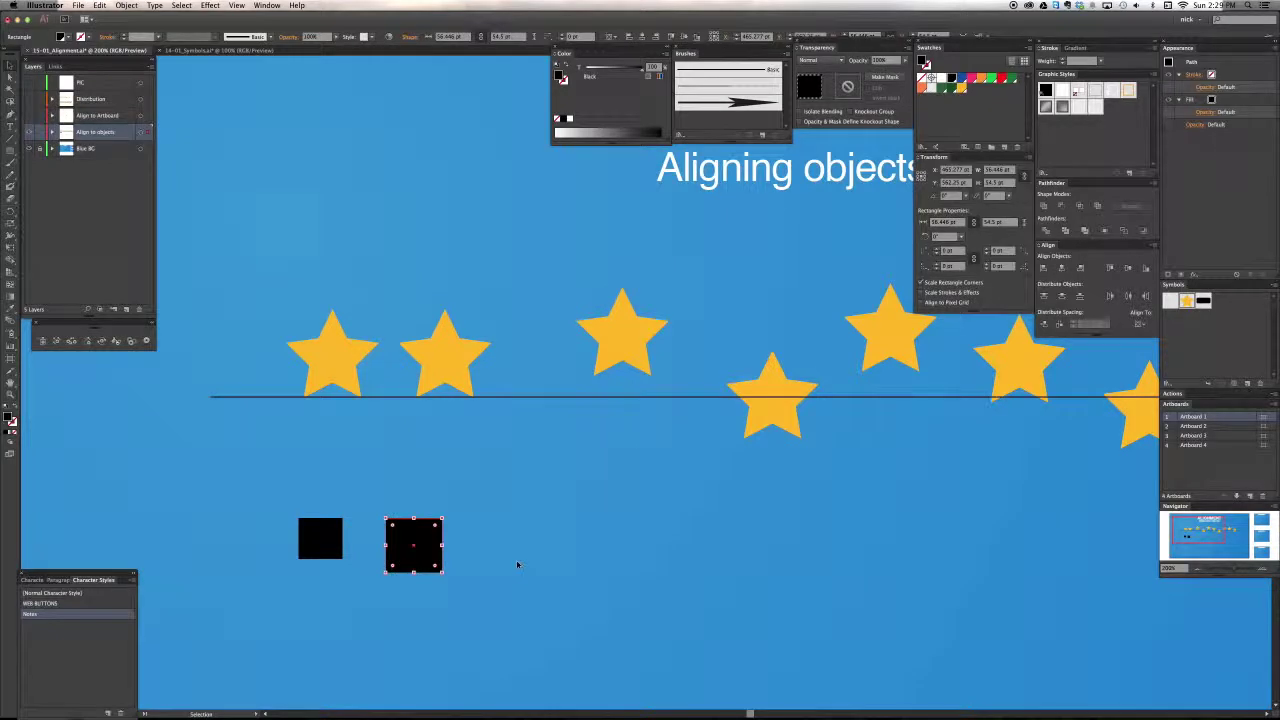
pyautogui.press('a')
pyautogui.press('v')
pyautogui.moveTo(420, 543)
pyautogui.mouseDown()
pyautogui.moveTo(418, 560)
pyautogui.moveTo(427, 515)
pyautogui.moveTo(427, 540)
pyautogui.mouseUp()
# Delete both black squares below the stars
pyautogui.press('super+minus')
pyautogui.hscroll(5, 622, 522)
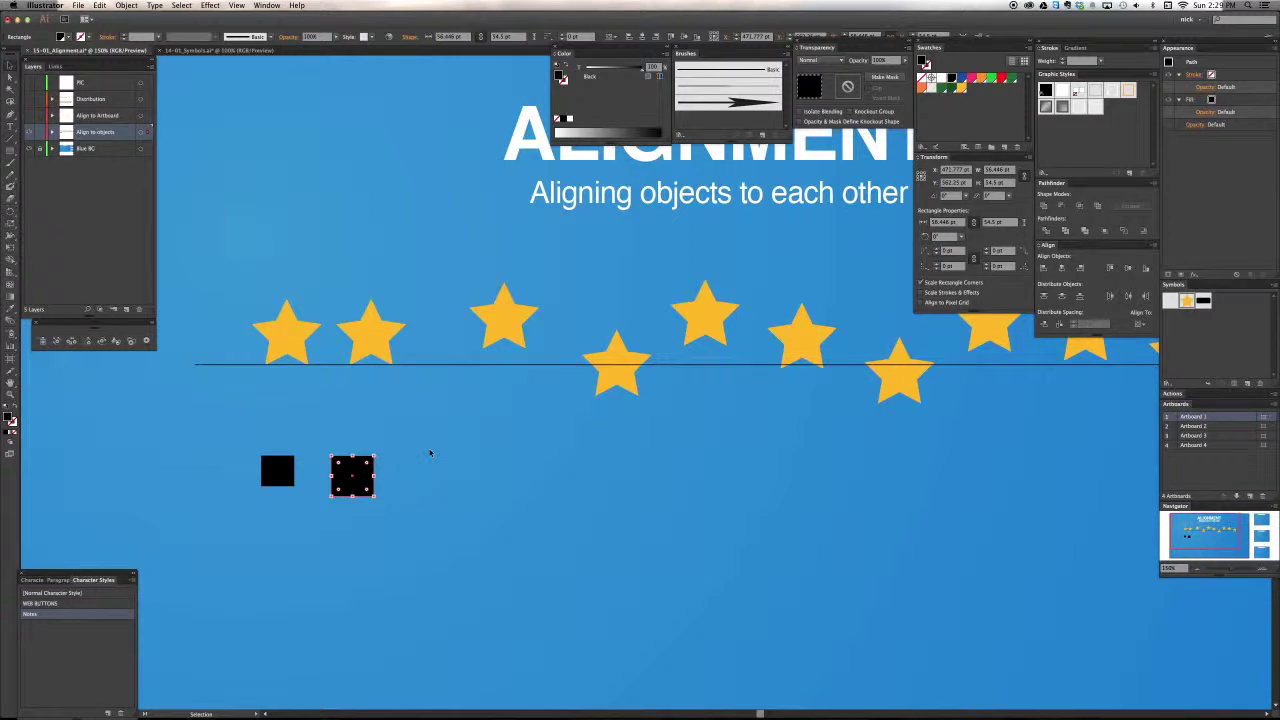
pyautogui.moveTo(240, 438); pyautogui.dragTo(391, 509)
pyautogui.press('Delete')
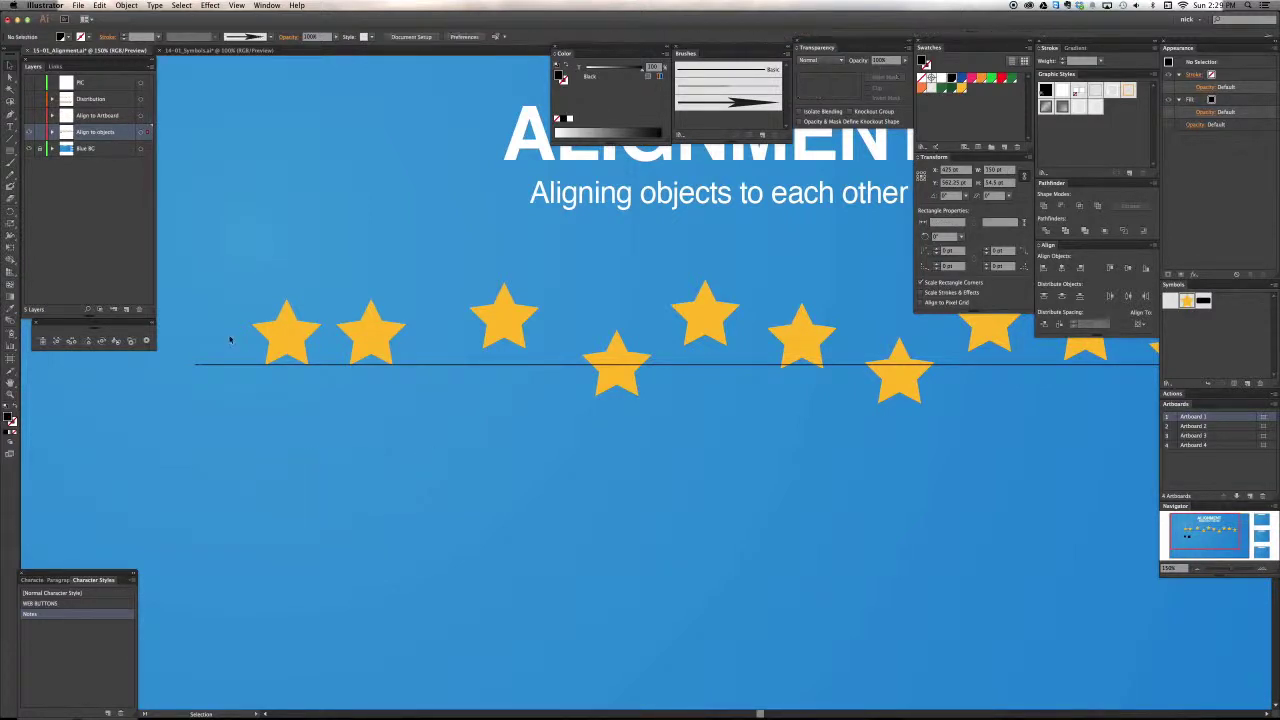
# Select all ten stars in the row, leaving the black horizontal line unselected
pyautogui.moveTo(207, 347); pyautogui.dragTo(224, 392)
pyautogui.click(246, 434)
pyautogui.press('super+minus')
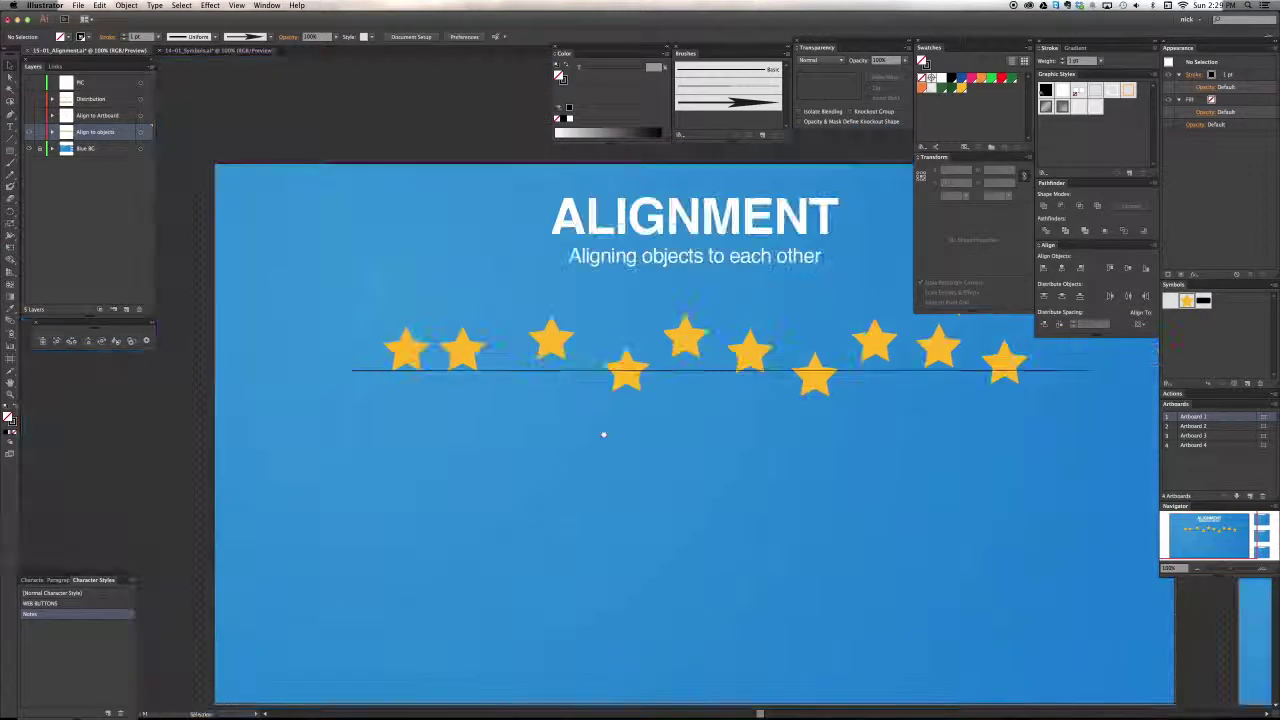
pyautogui.moveTo(603, 434); pyautogui.dragTo(475, 460)
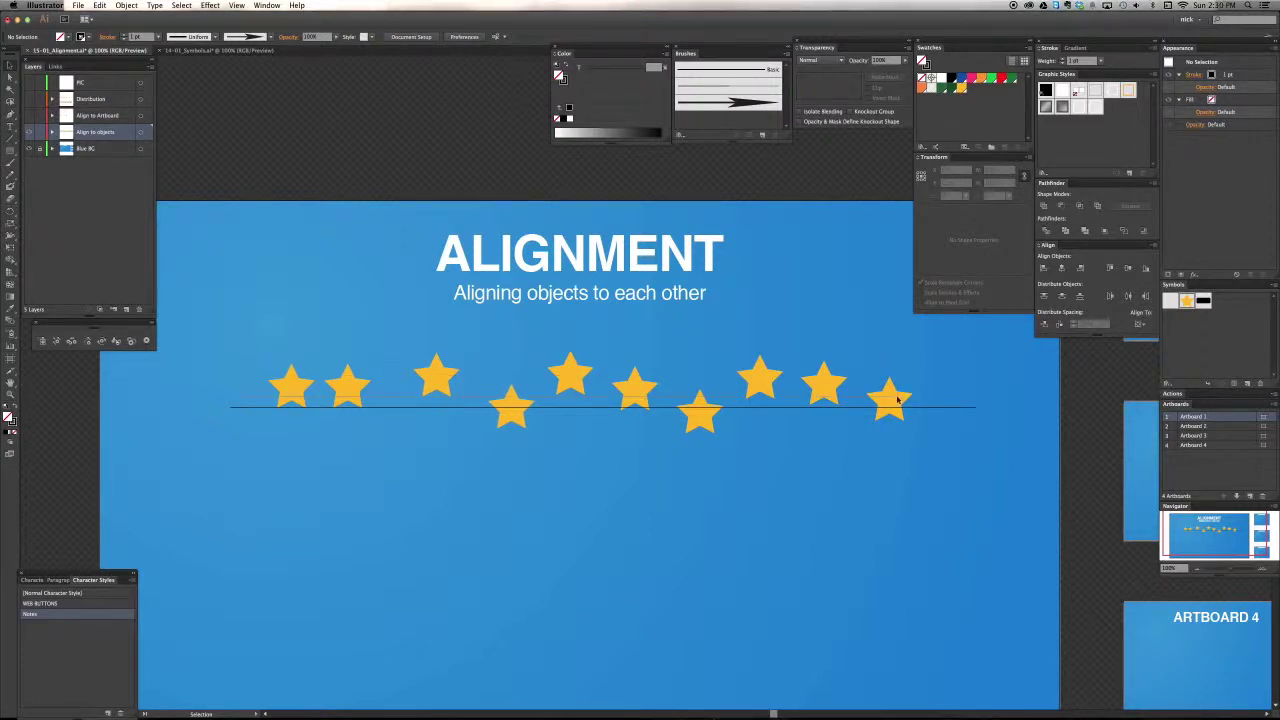
pyautogui.press('super+a')
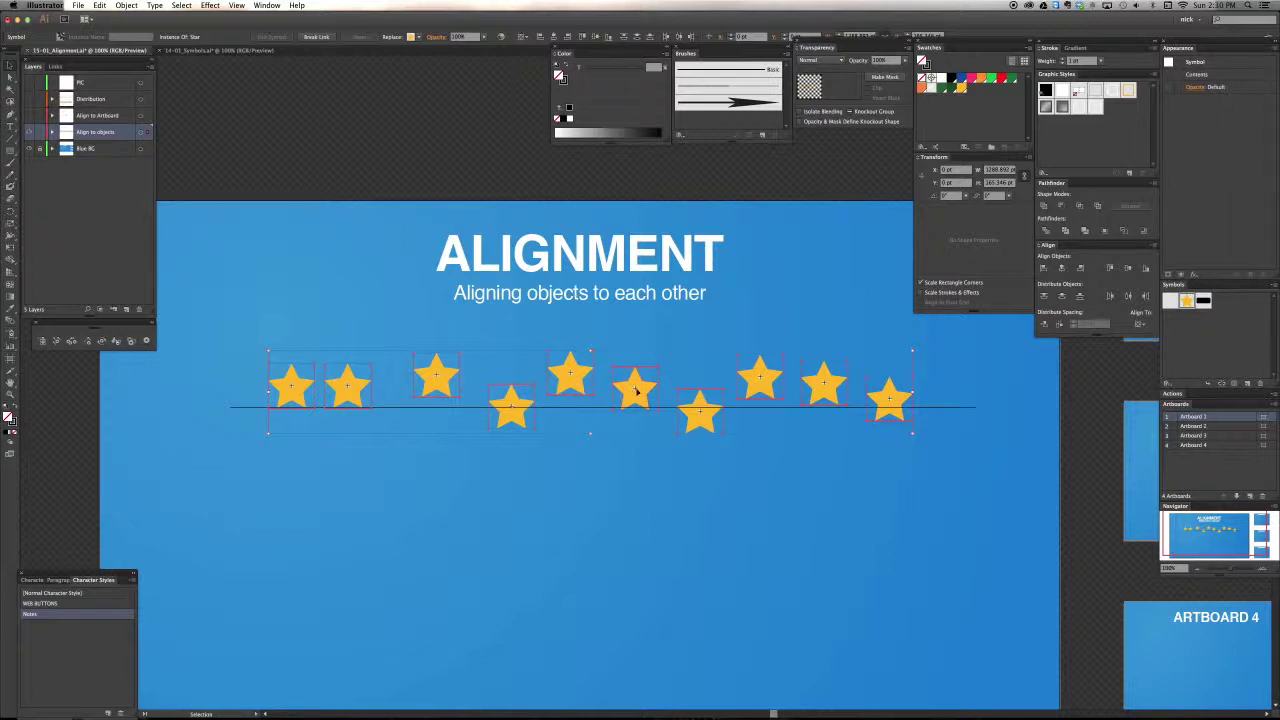
pyautogui.scroll(1, 636, 392)
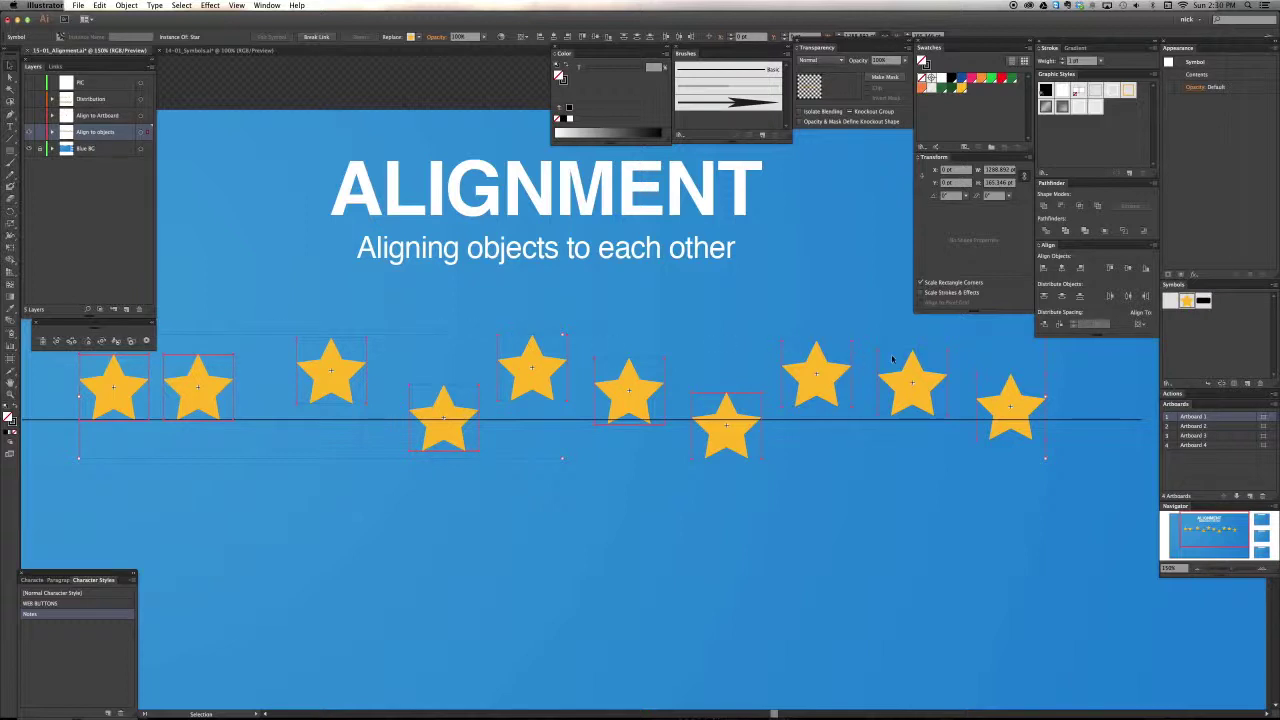
# Try aligning the vertical centres of all the stars to the sixth star as the key object
pyautogui.click(630, 388)
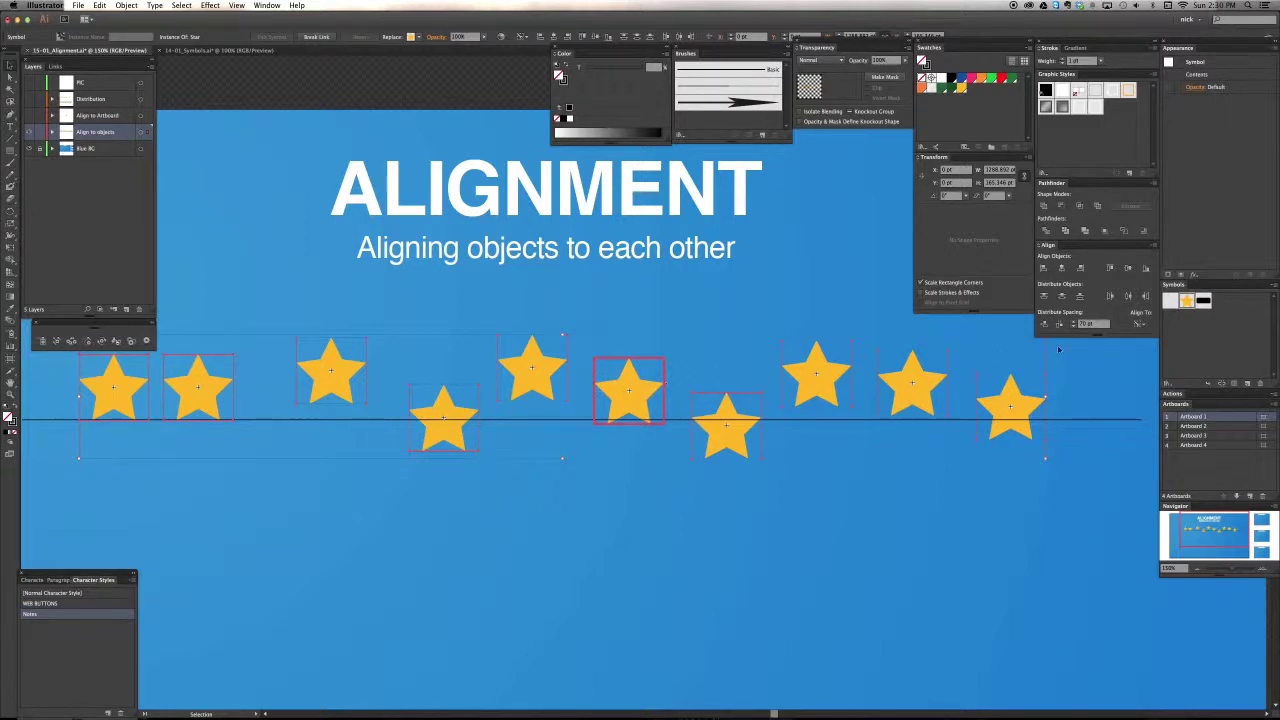
pyautogui.click(1146, 324)
pyautogui.click(1127, 268)
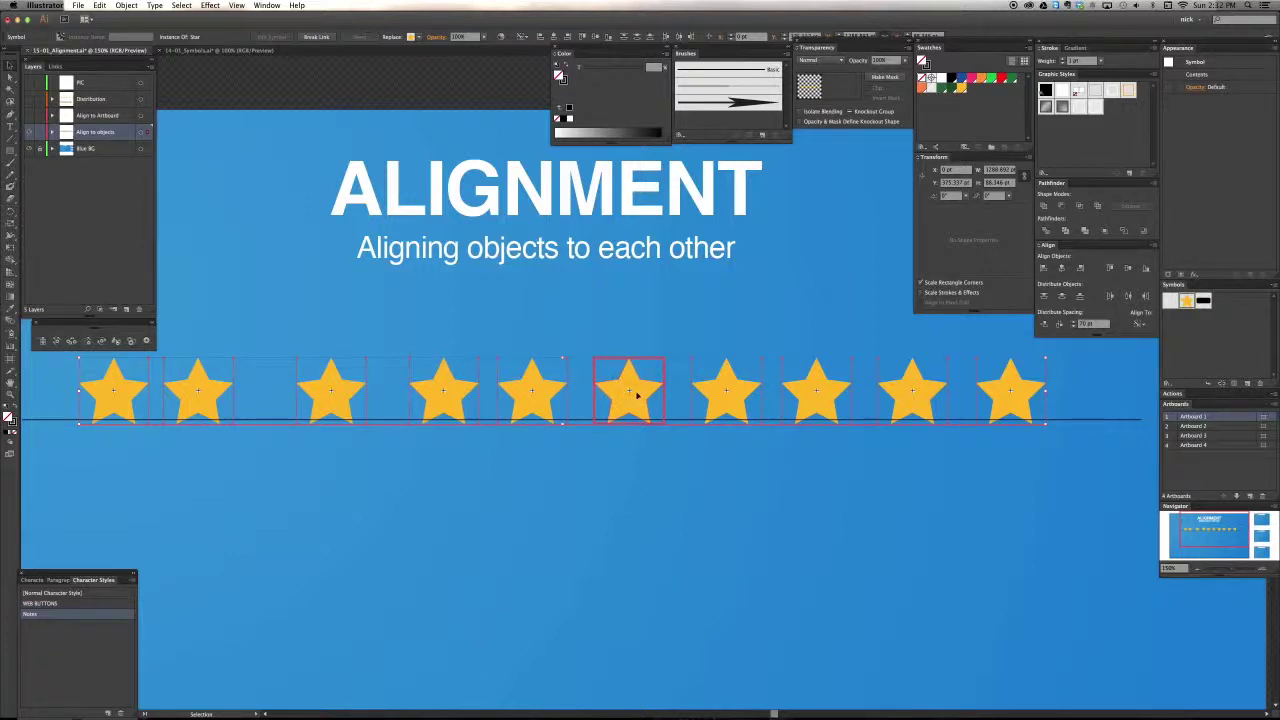
pyautogui.press('super+z')
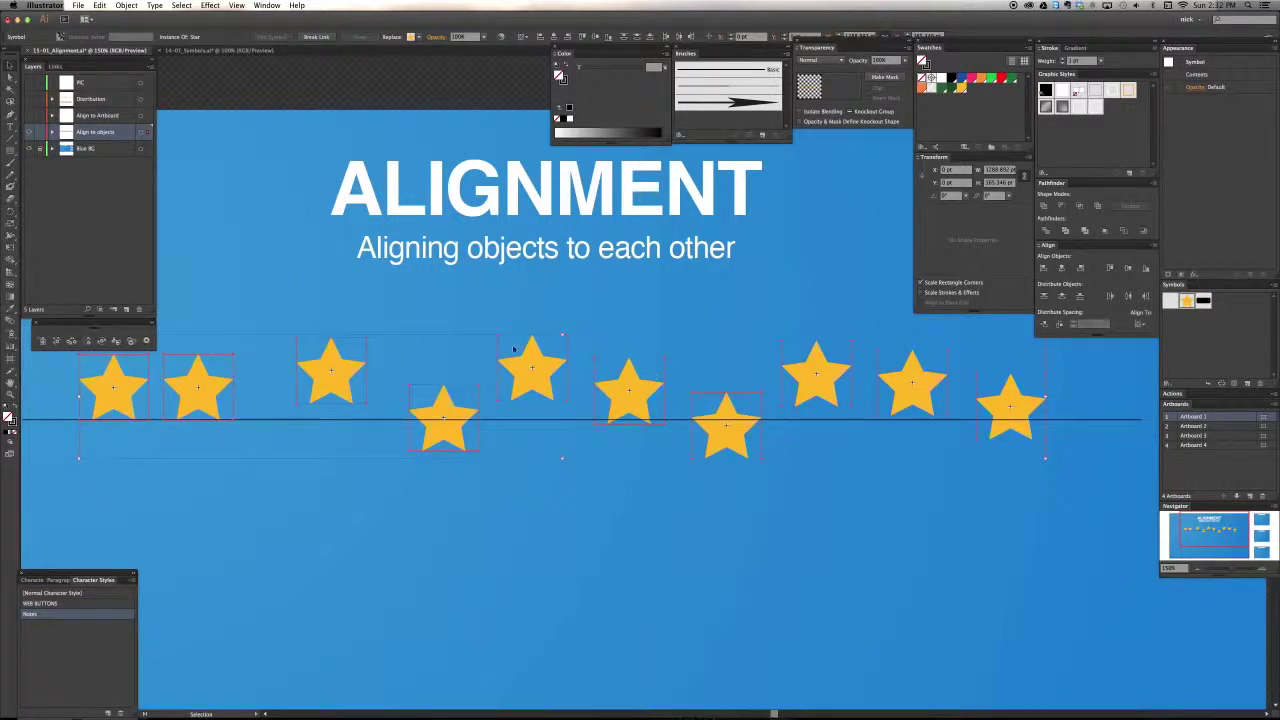
# Make the third star the key object and align the vertical centres of all the stars to it
pyautogui.click(637, 381)
pyautogui.click(122, 394)
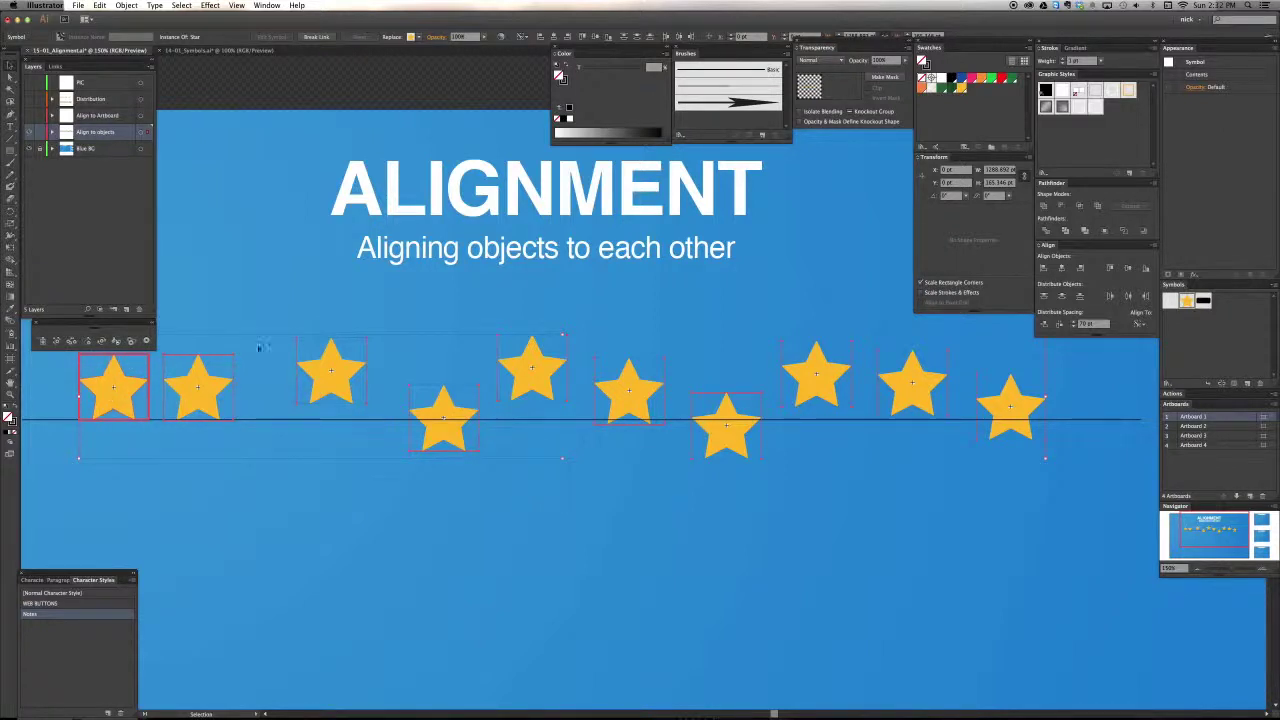
pyautogui.click(334, 376)
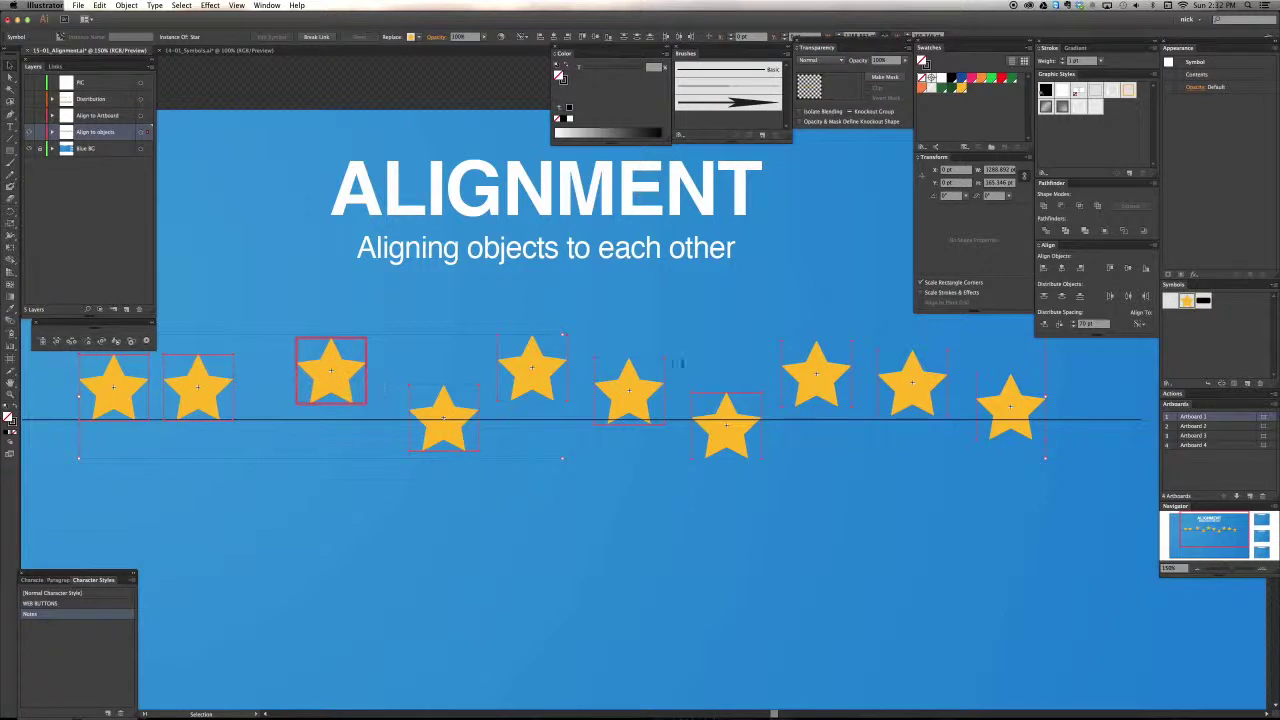
pyautogui.click(1128, 270)
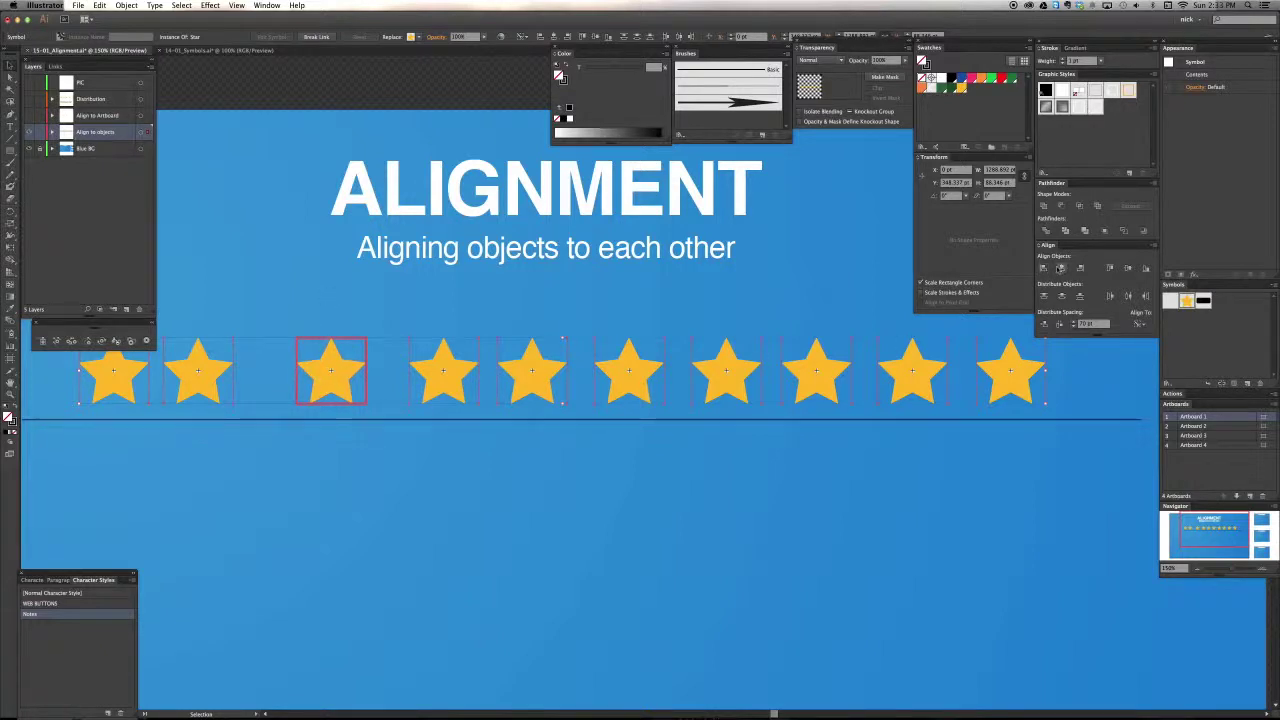
# Try aligning the horizontal centres of all the stars to the third star
pyautogui.click(1061, 268)
pyautogui.click(606, 397)
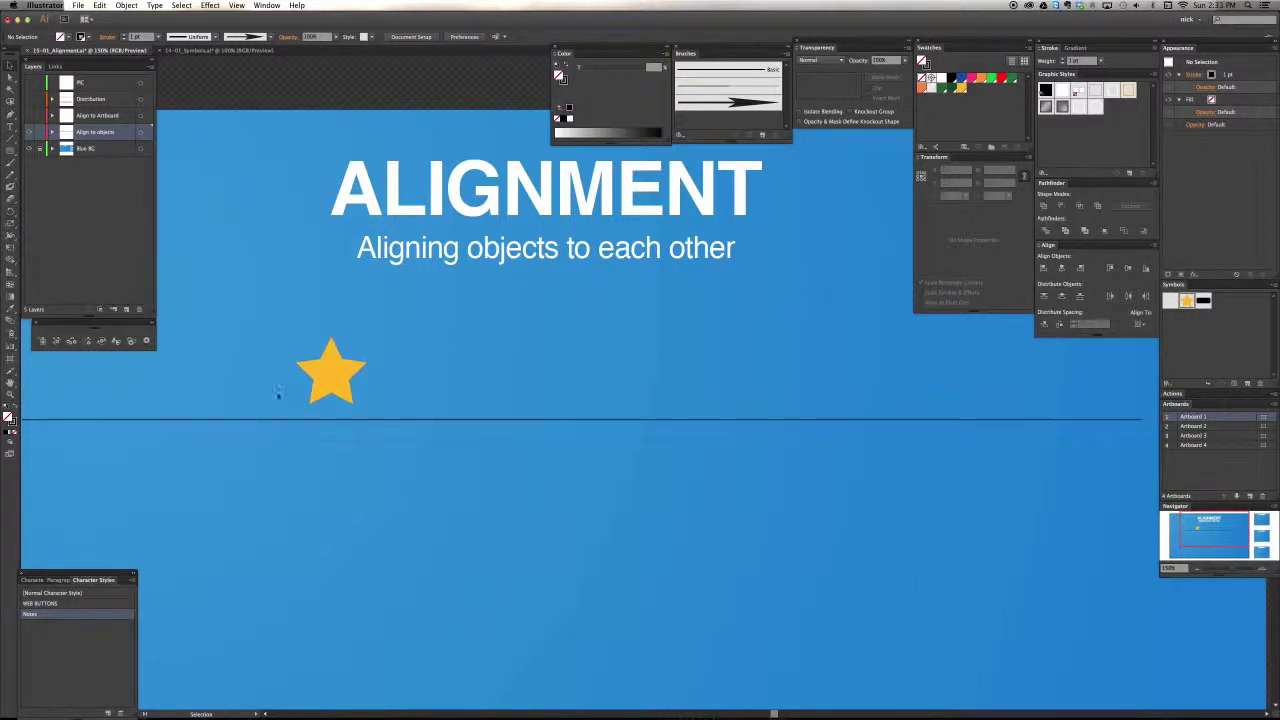
pyautogui.press('super+z')
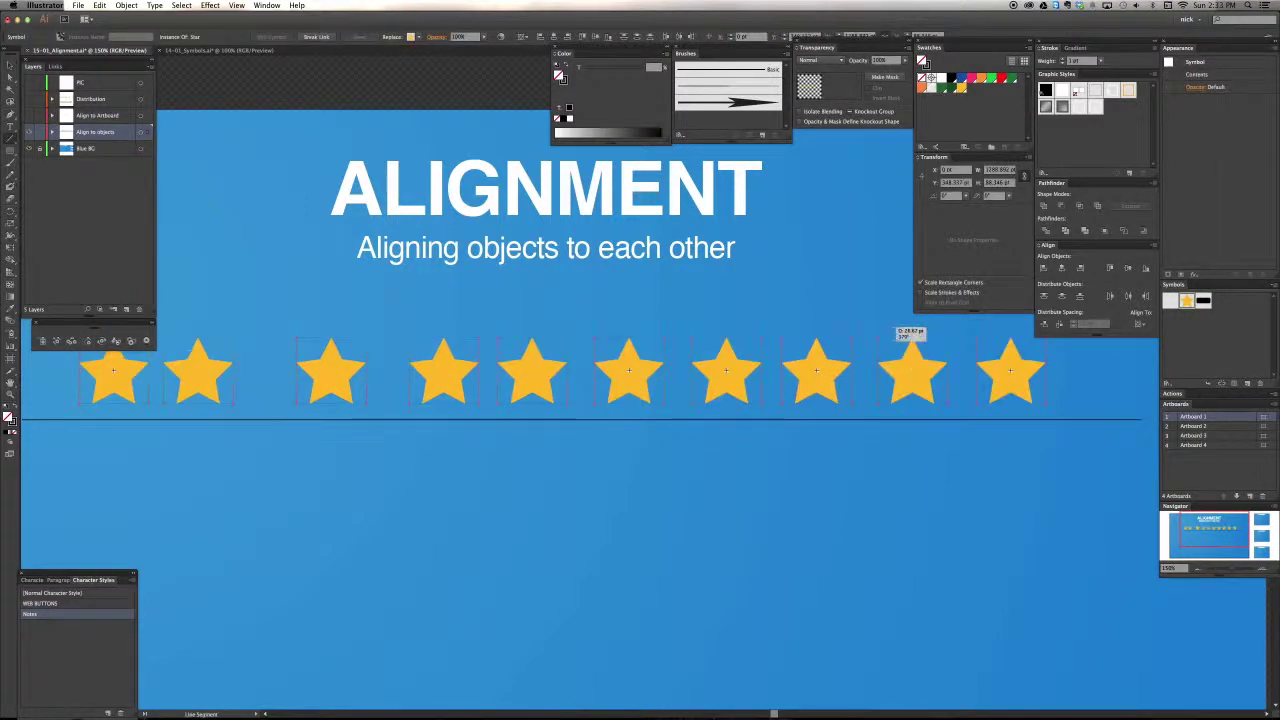
# Draw a left-pointing horizontal arrow about 550 pt long above the fifth to ninth stars, using the white arrow graphic style
pyautogui.moveTo(907, 329); pyautogui.dragTo(493, 327)
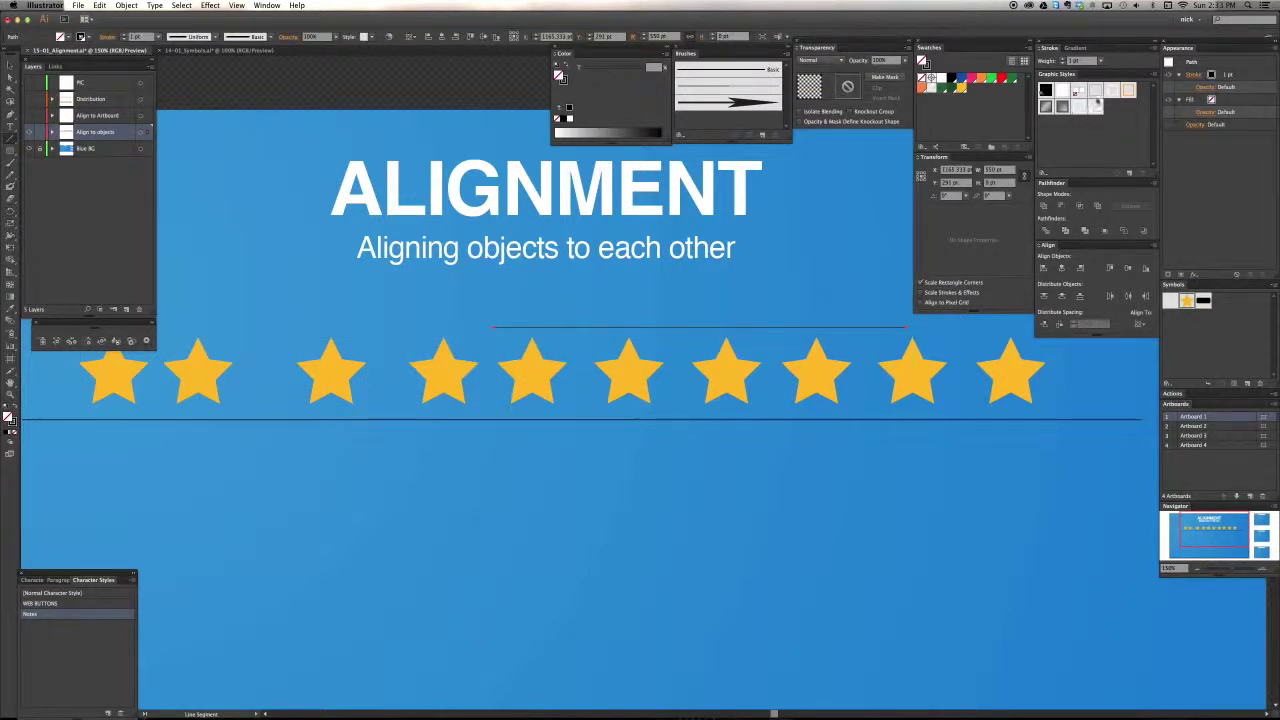
pyautogui.click(1098, 100)
pyautogui.press('super+shift+a')
pyautogui.hscroll(-2, 600, 380)
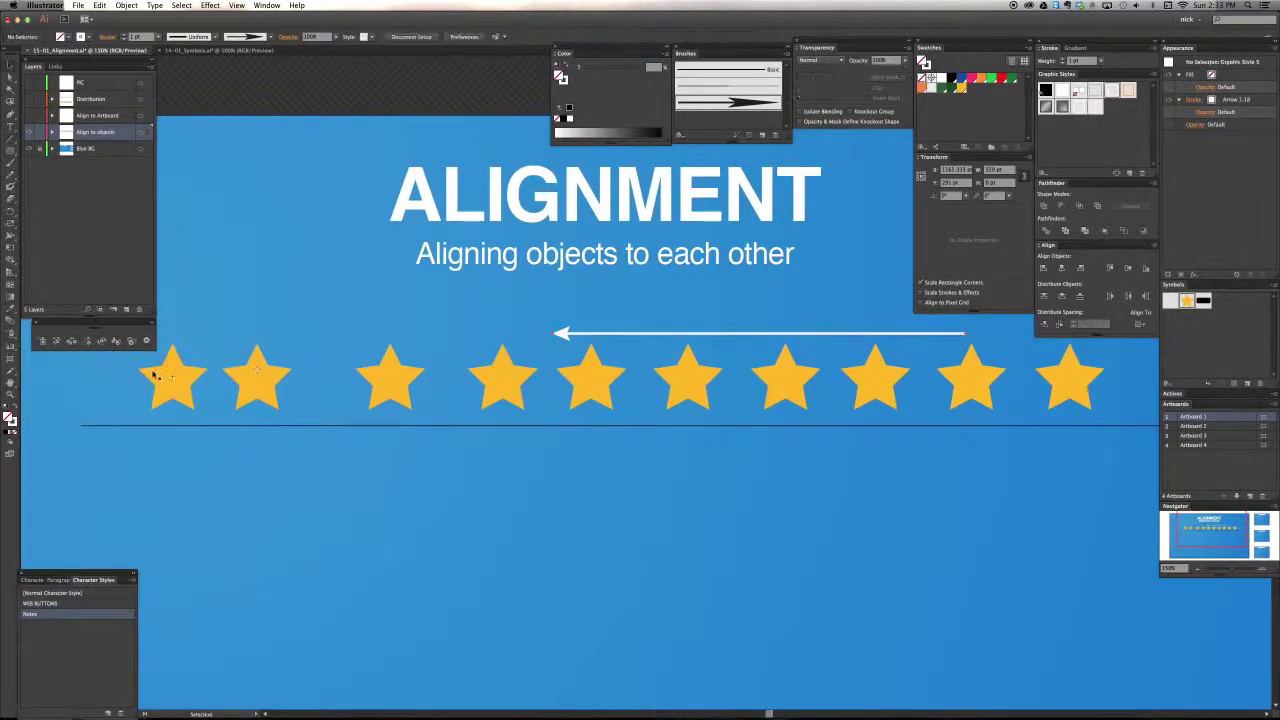
# Draw a short right-pointing line above the second star with the white arrow graphic style, and remove both arrows
pyautogui.click(153, 375)
pyautogui.keyDown('shift'); pyautogui.click(250, 372); pyautogui.keyUp('shift')
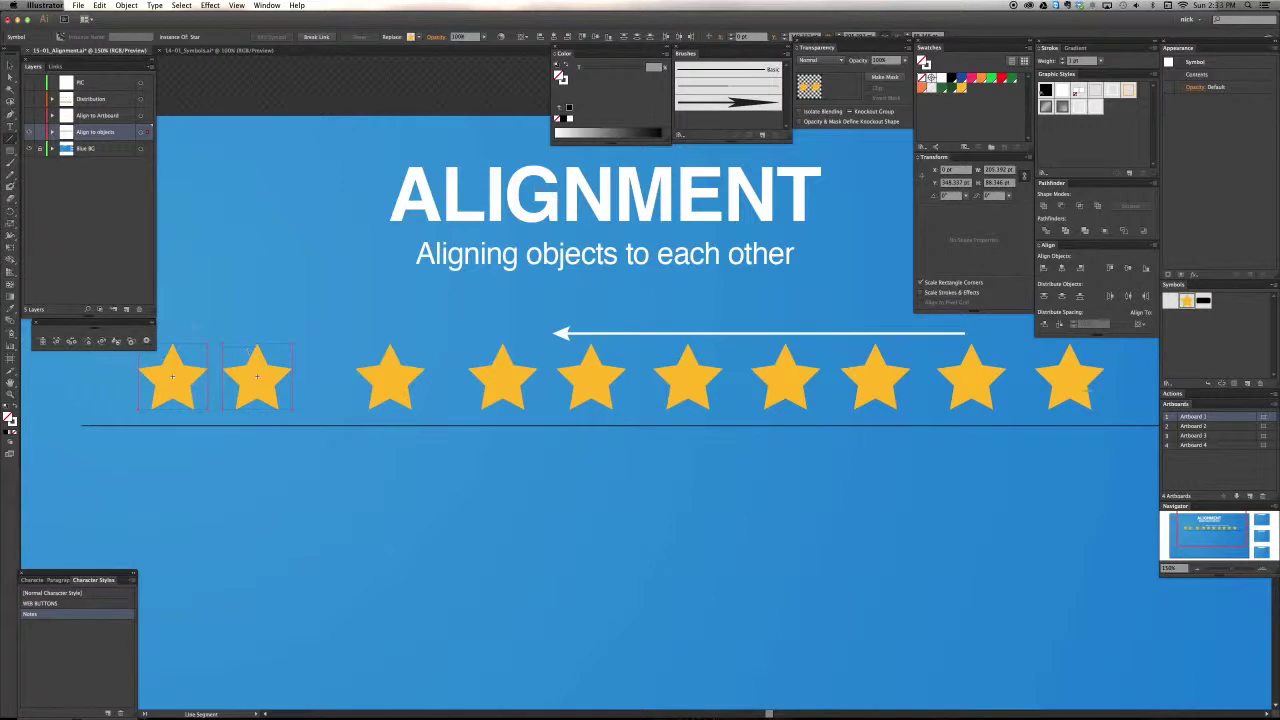
pyautogui.moveTo(205, 322); pyautogui.dragTo(298, 322)
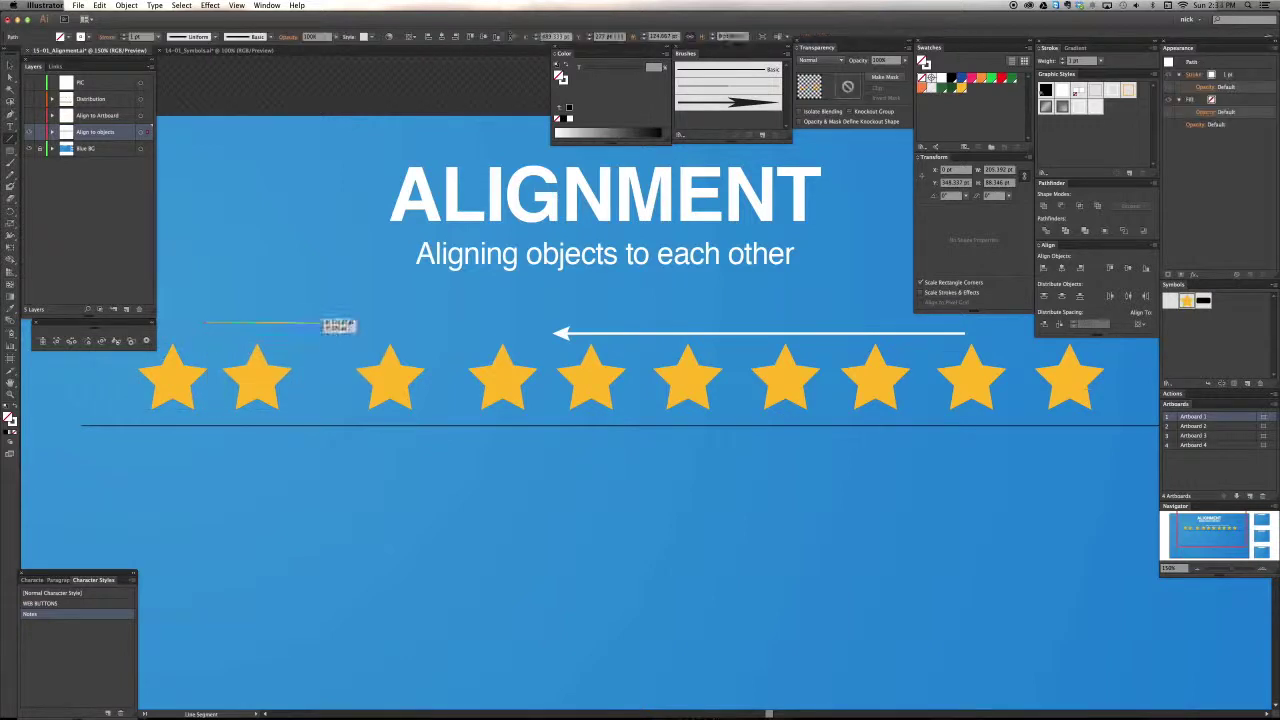
pyautogui.click(1104, 95)
pyautogui.press('super+shift+a')
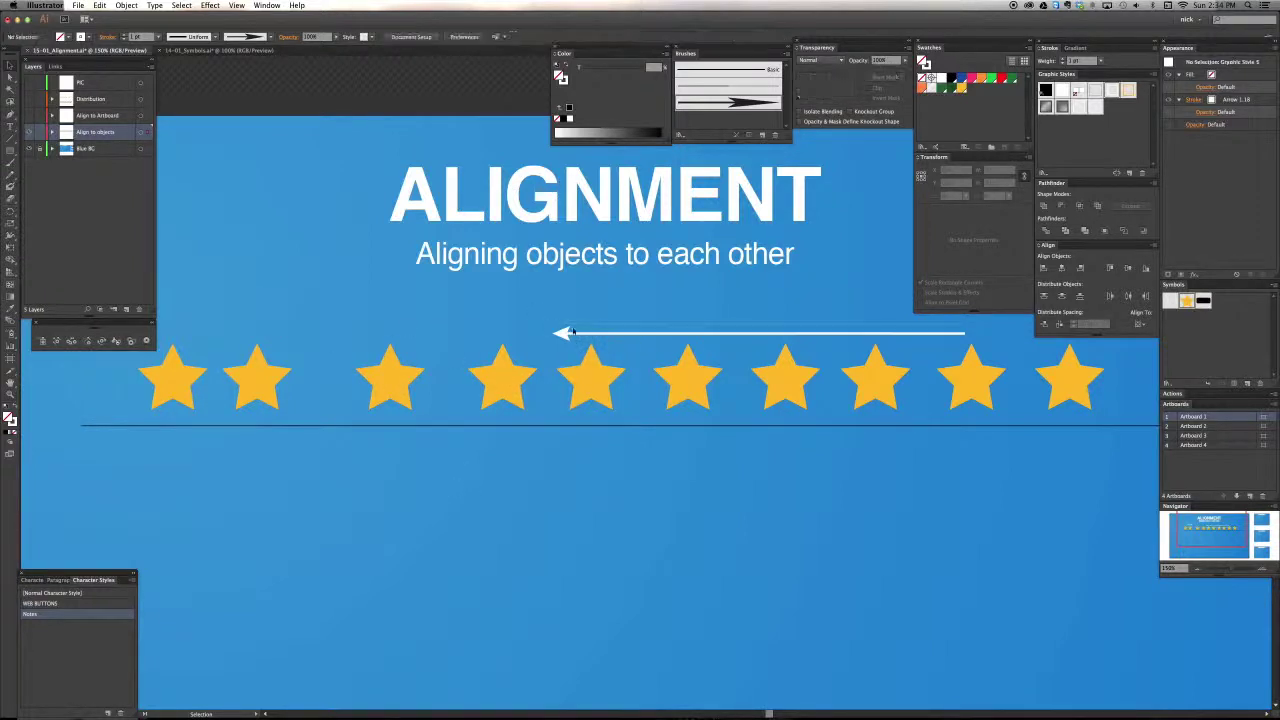
pyautogui.click(626, 323)
# Enlarge the fifth star, tilt it slightly counterclockwise and set its opacity to 30%
pyautogui.click(583, 374)
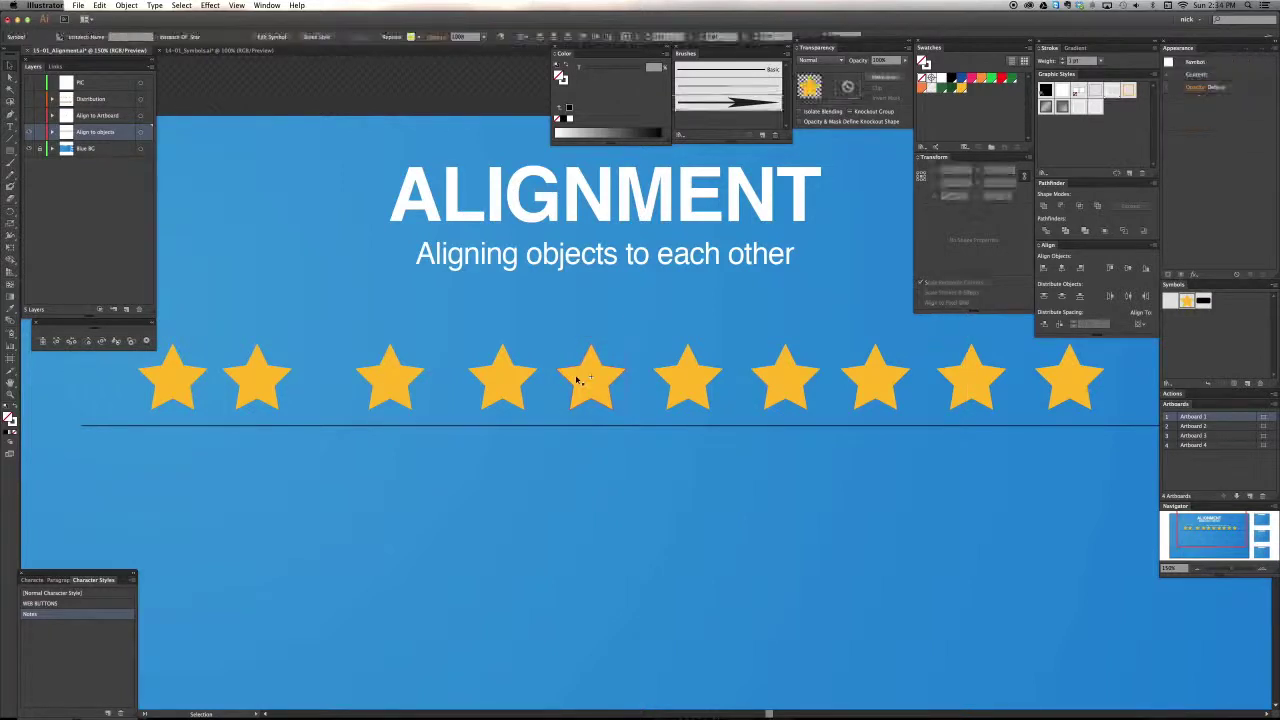
pyautogui.moveTo(655, 358); pyautogui.dragTo(638, 304)
pyautogui.press('v')
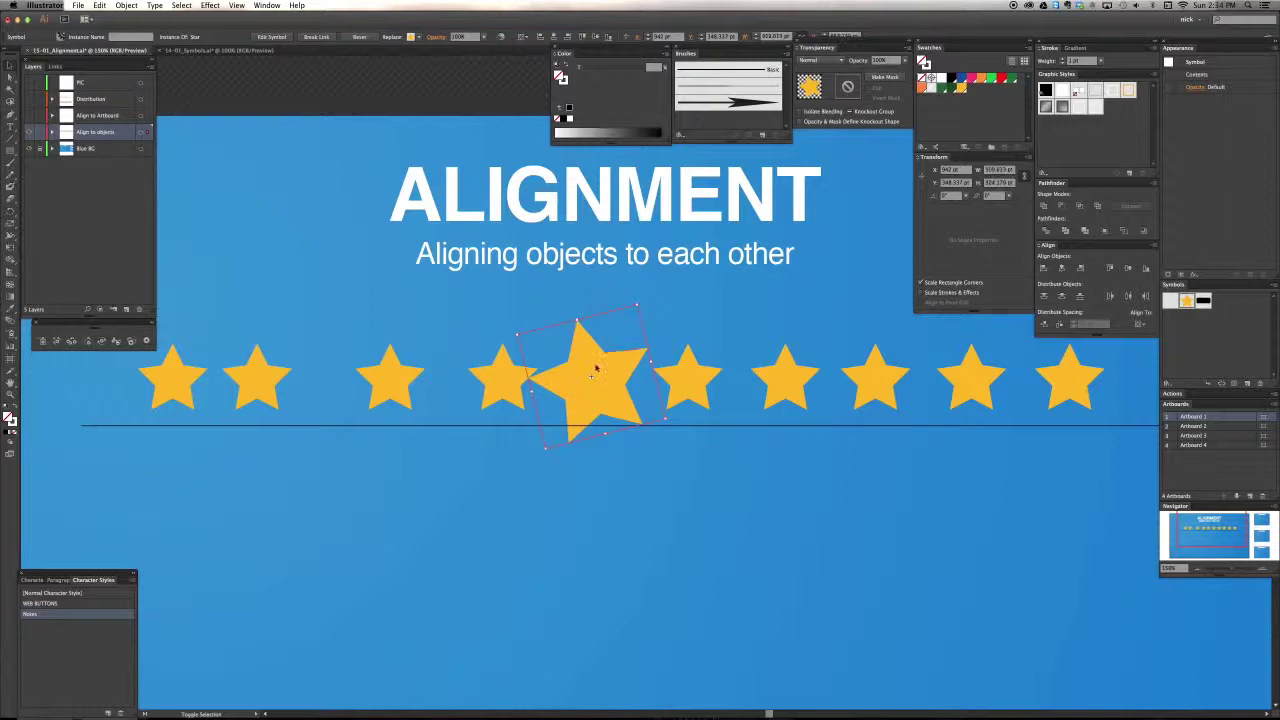
pyautogui.press('3')
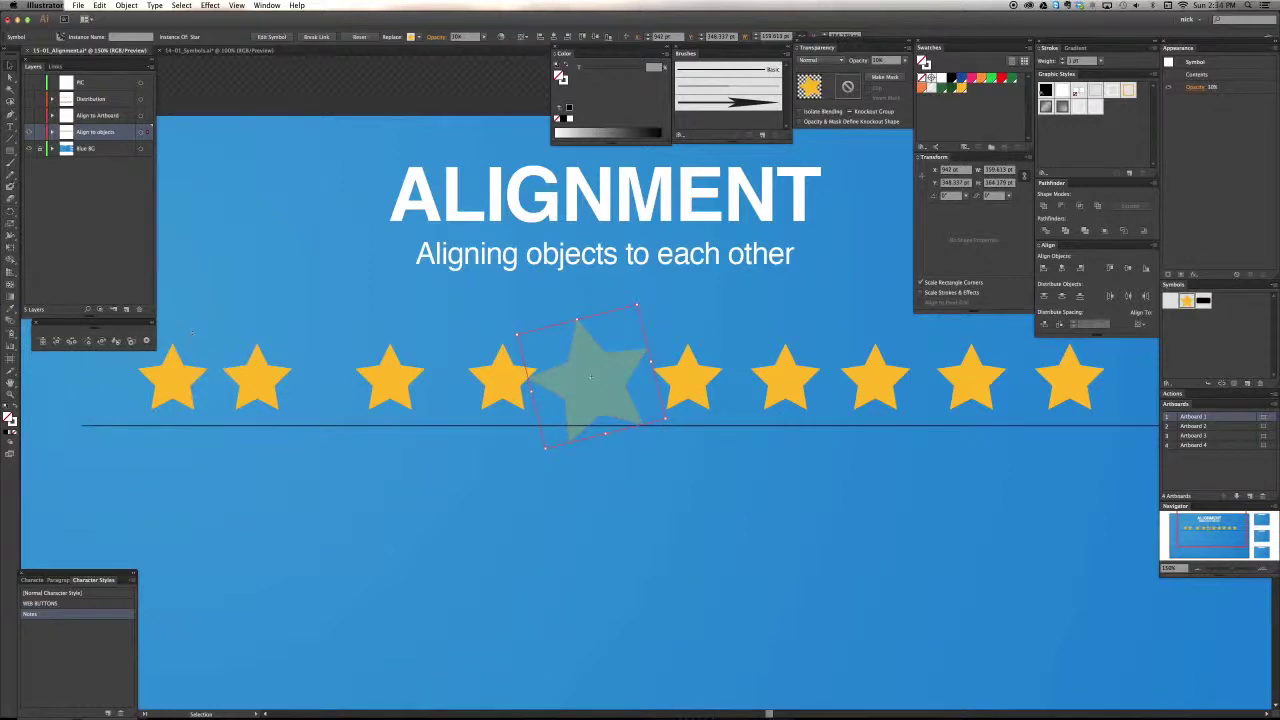
# Align the horizontal centres of all the stars, including the enlarged translucent one, to the third star as the key object
pyautogui.press('super+a')
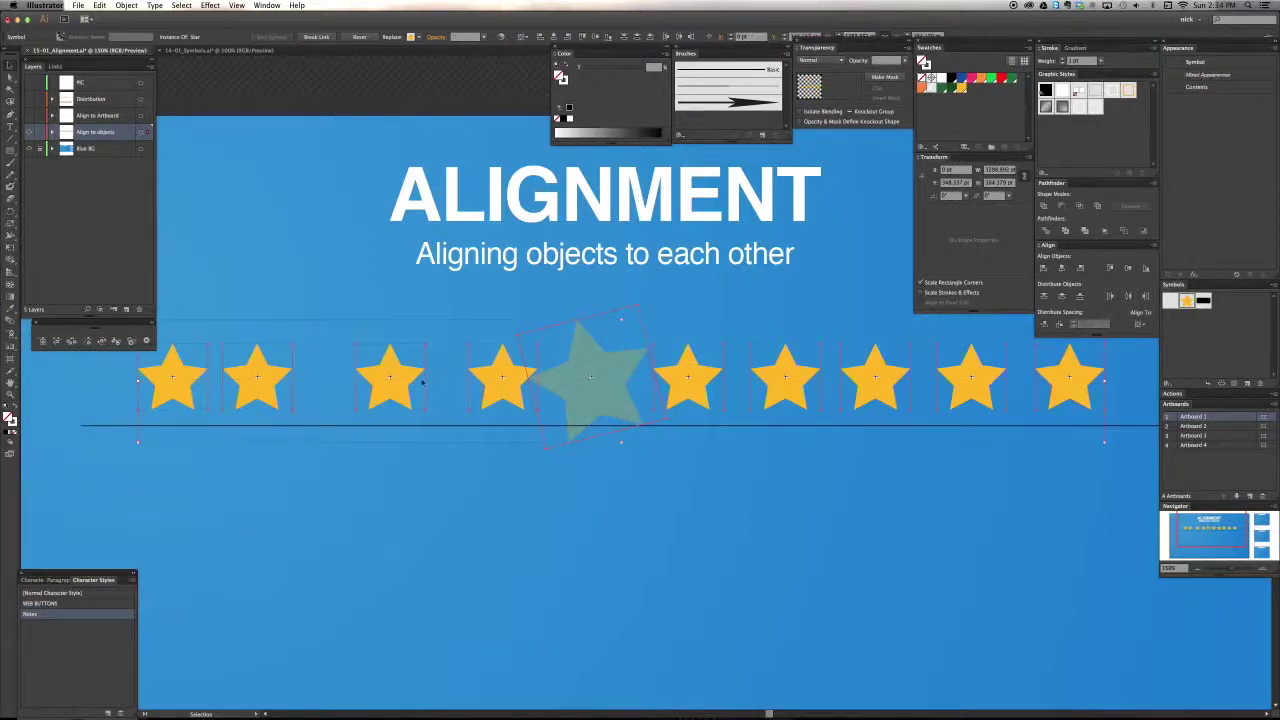
pyautogui.click(408, 378)
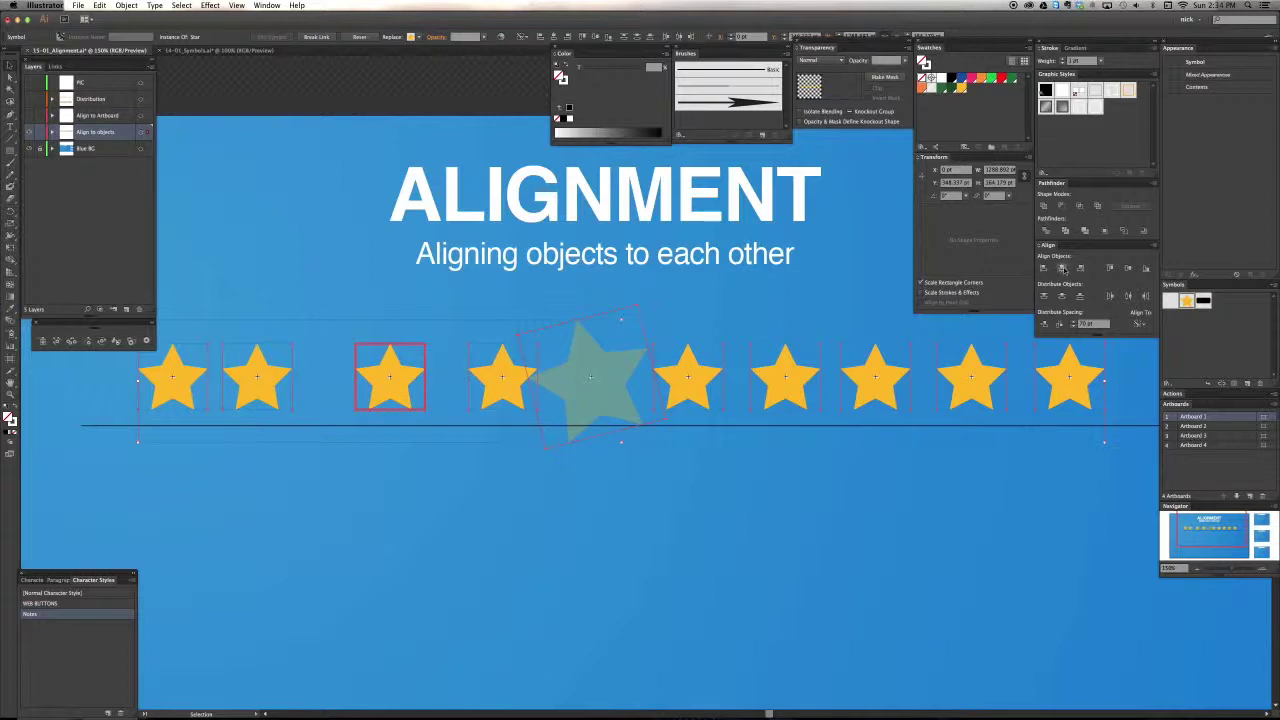
pyautogui.click(1063, 268)
pyautogui.click(694, 360)
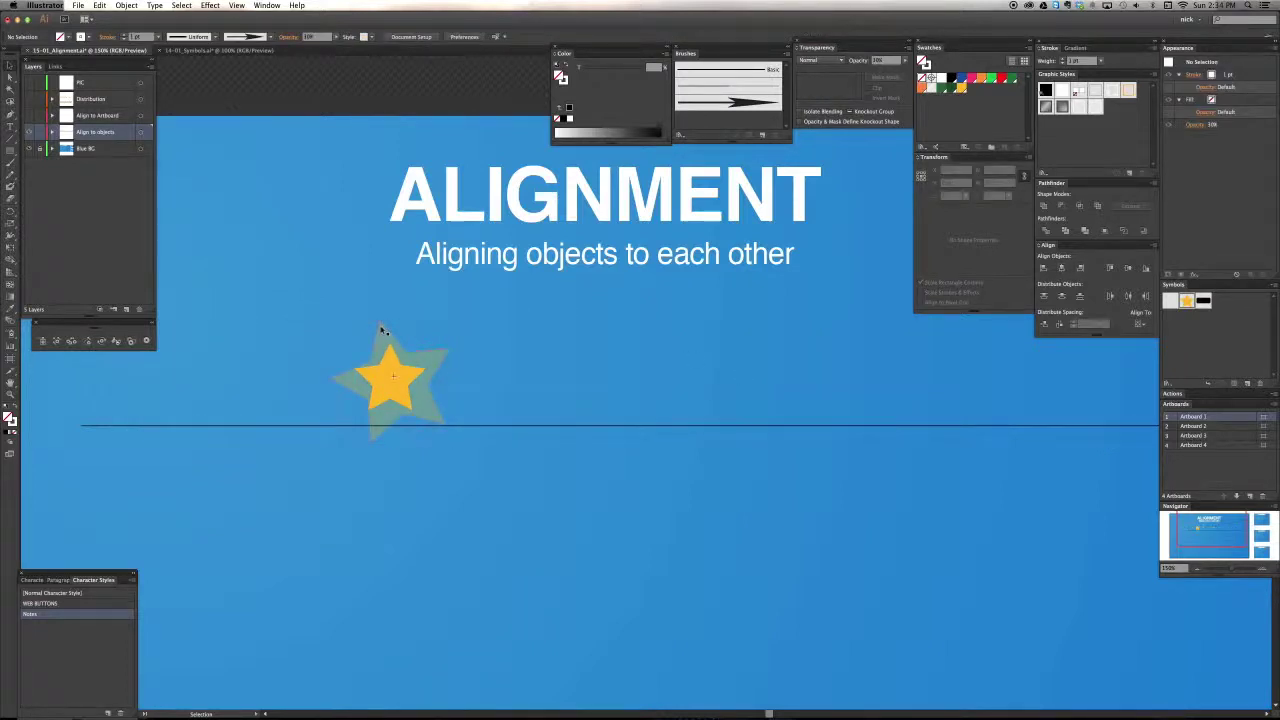
# Undo the horizontal alignment and the fifth star's opacity, size and rotation changes
pyautogui.click(382, 335)
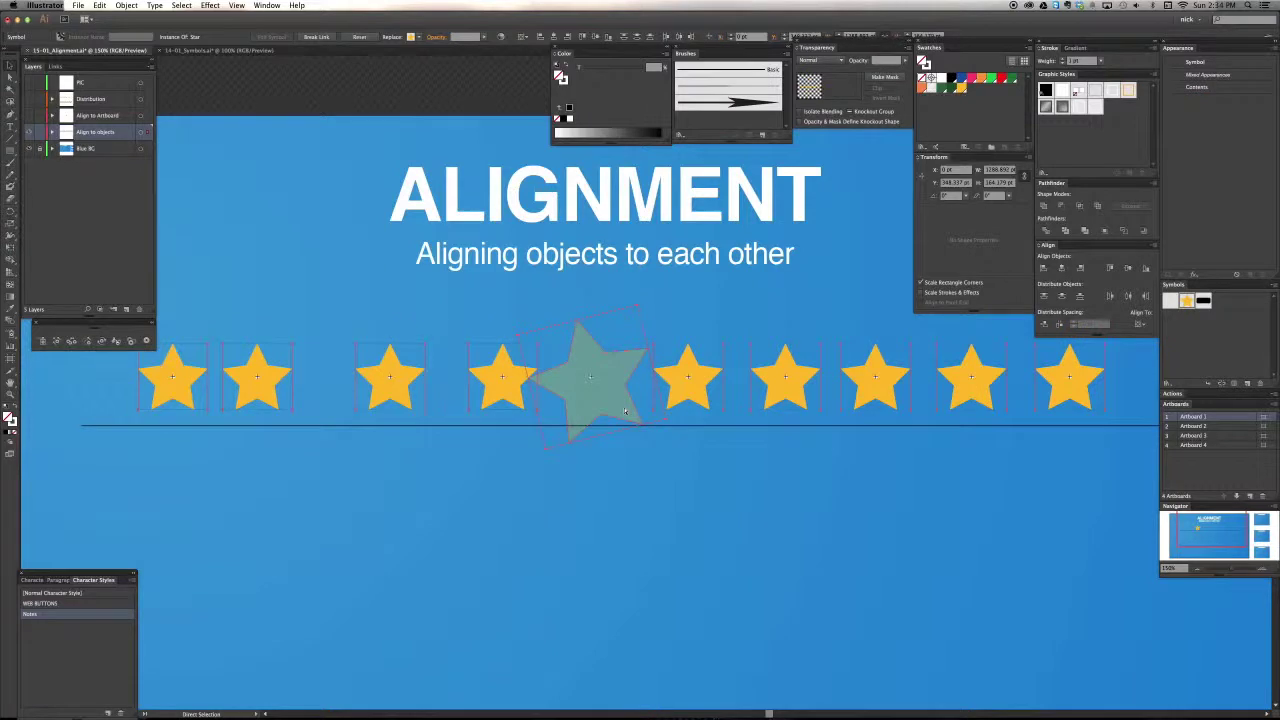
pyautogui.moveTo(625, 410); pyautogui.dragTo(626, 412)
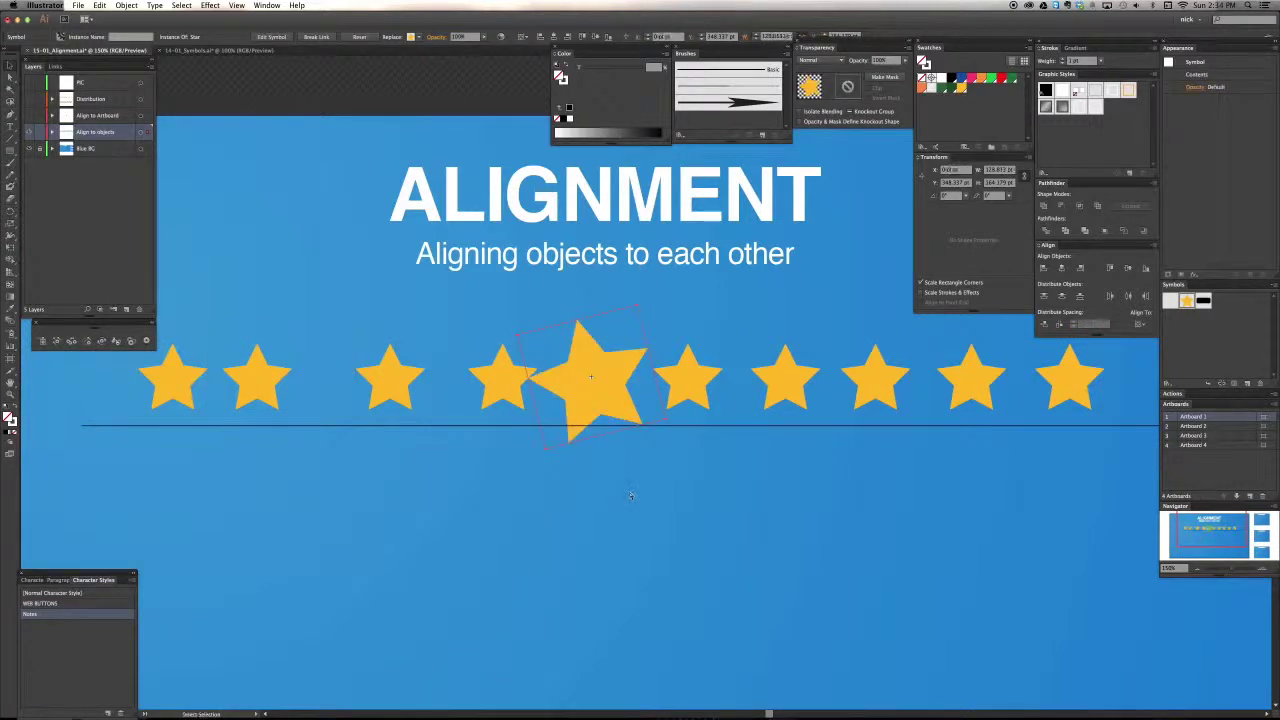
pyautogui.press('super+z')
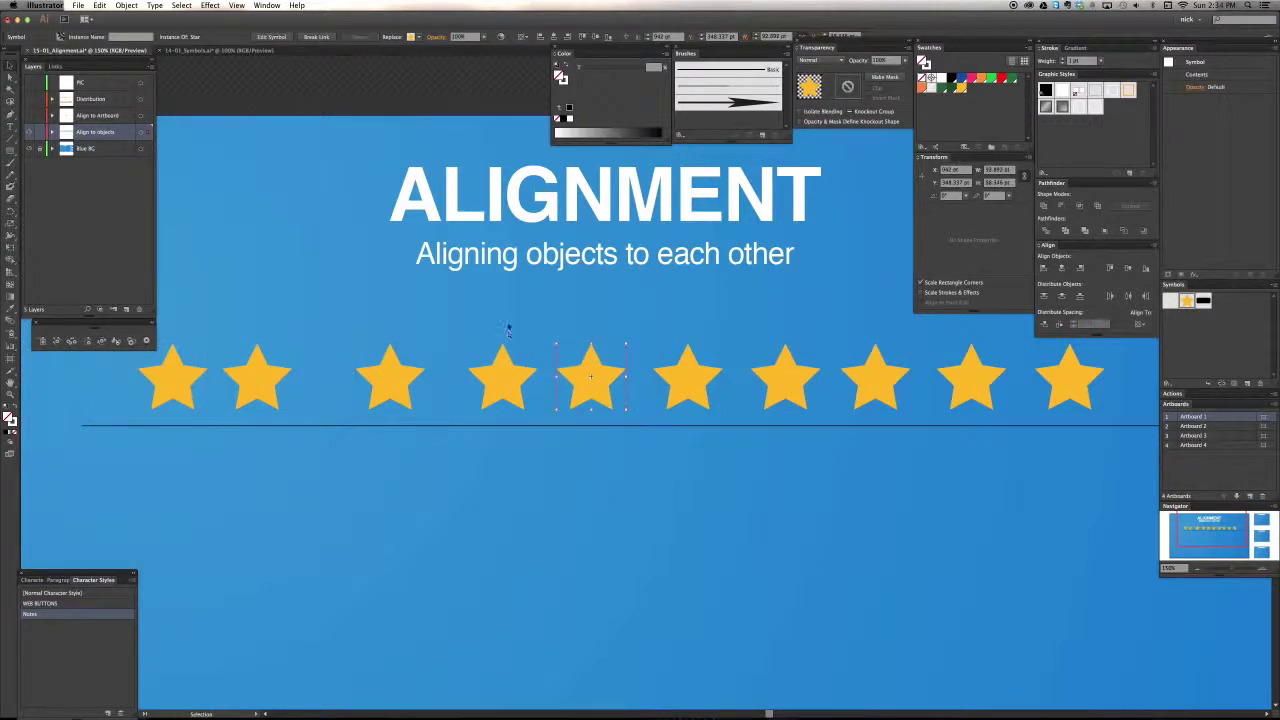
# Hide the Align to objects layer and show the Align to Artboard layer
pyautogui.click(508, 325)
pyautogui.press('super+minus')
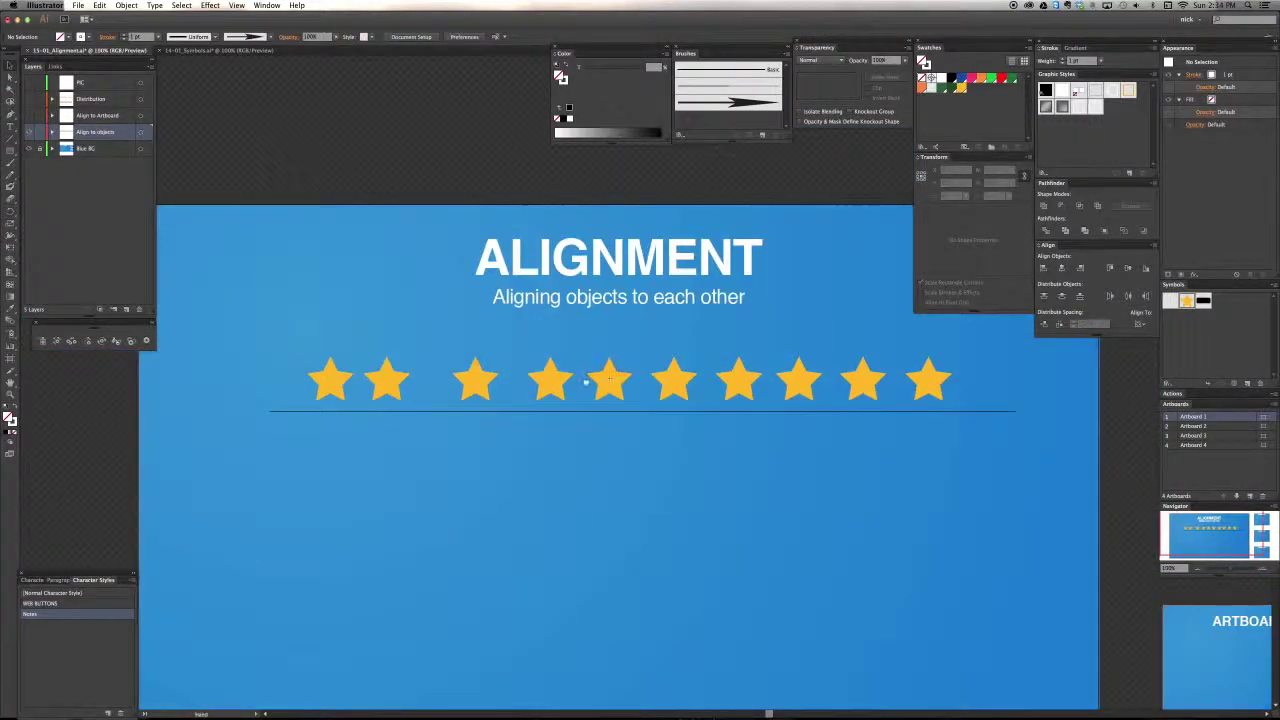
pyautogui.moveTo(586, 381); pyautogui.dragTo(568, 378)
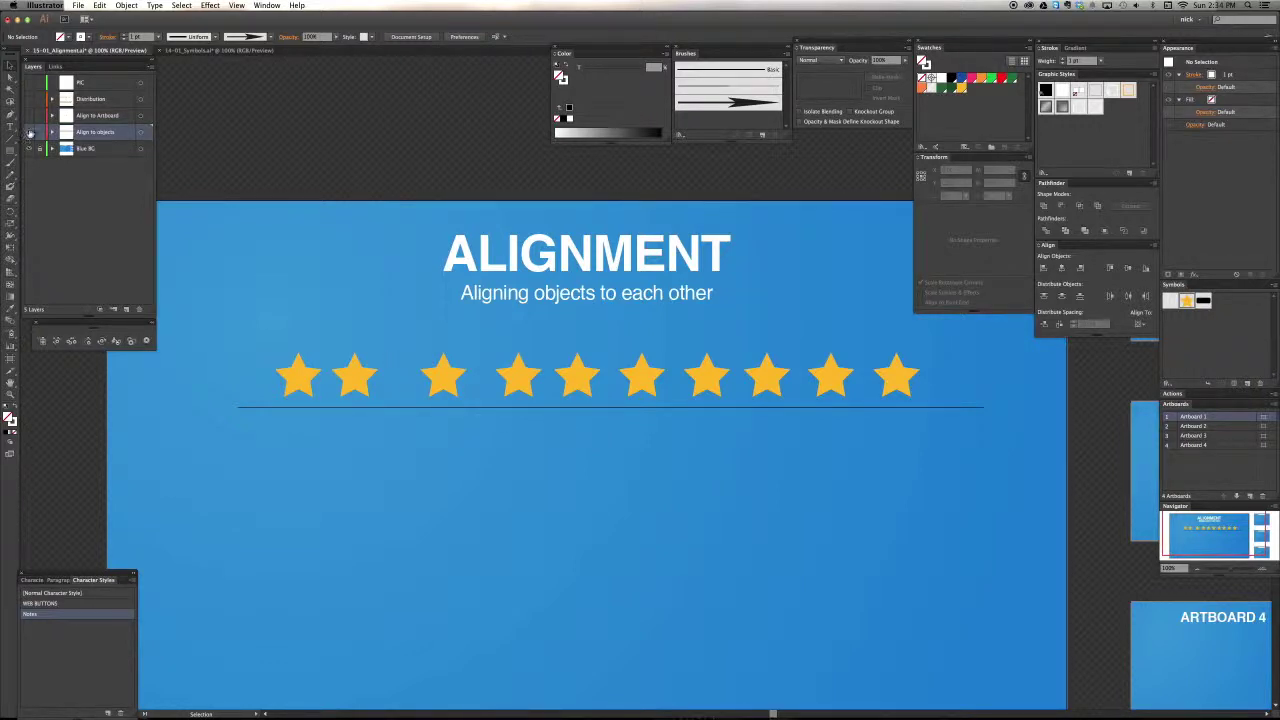
pyautogui.click(30, 132)
pyautogui.click(29, 115)
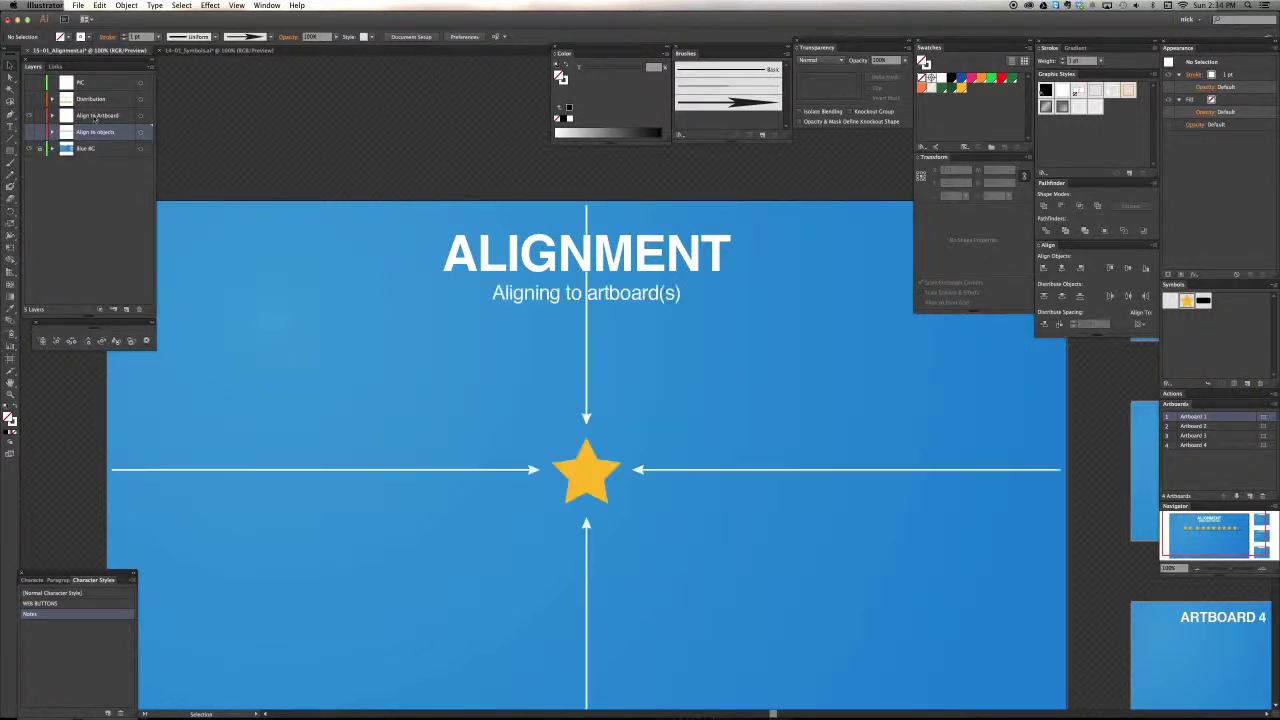
# Examine the star centred between four arrows on the main artboard and the three smaller artboards beside it
pyautogui.moveTo(455, 457); pyautogui.dragTo(452, 404)
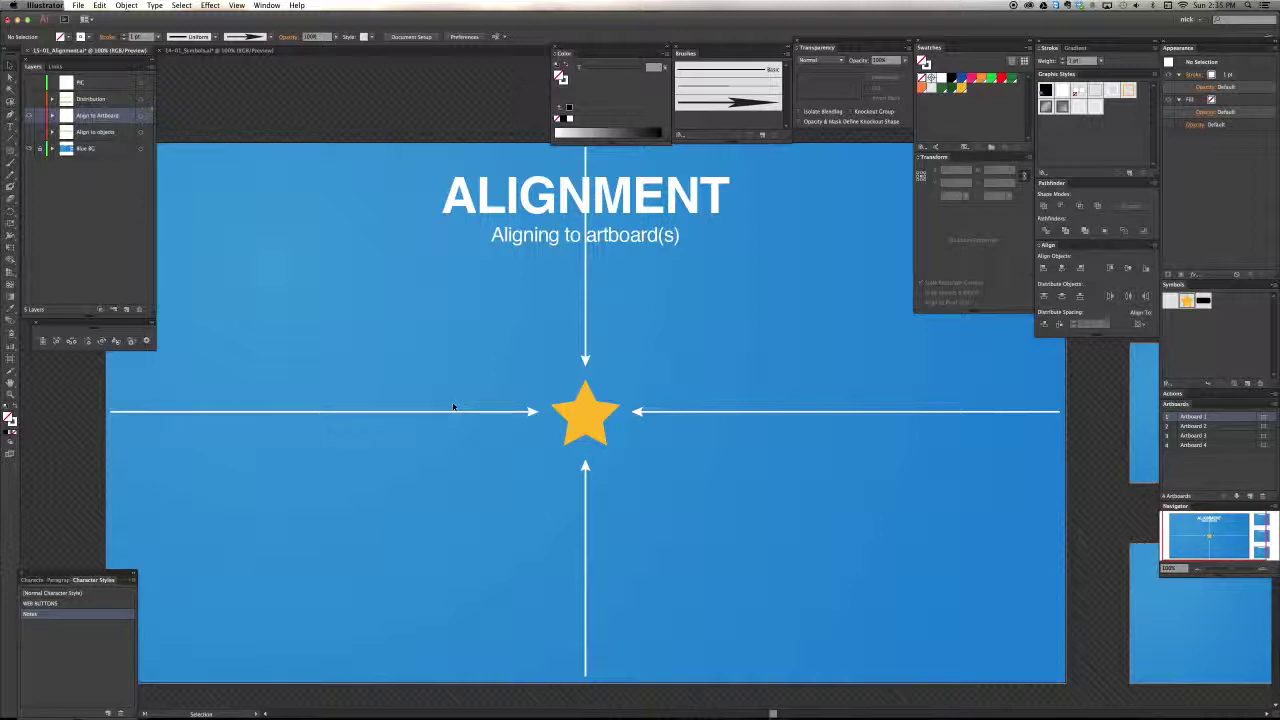
pyautogui.press('super+minus')
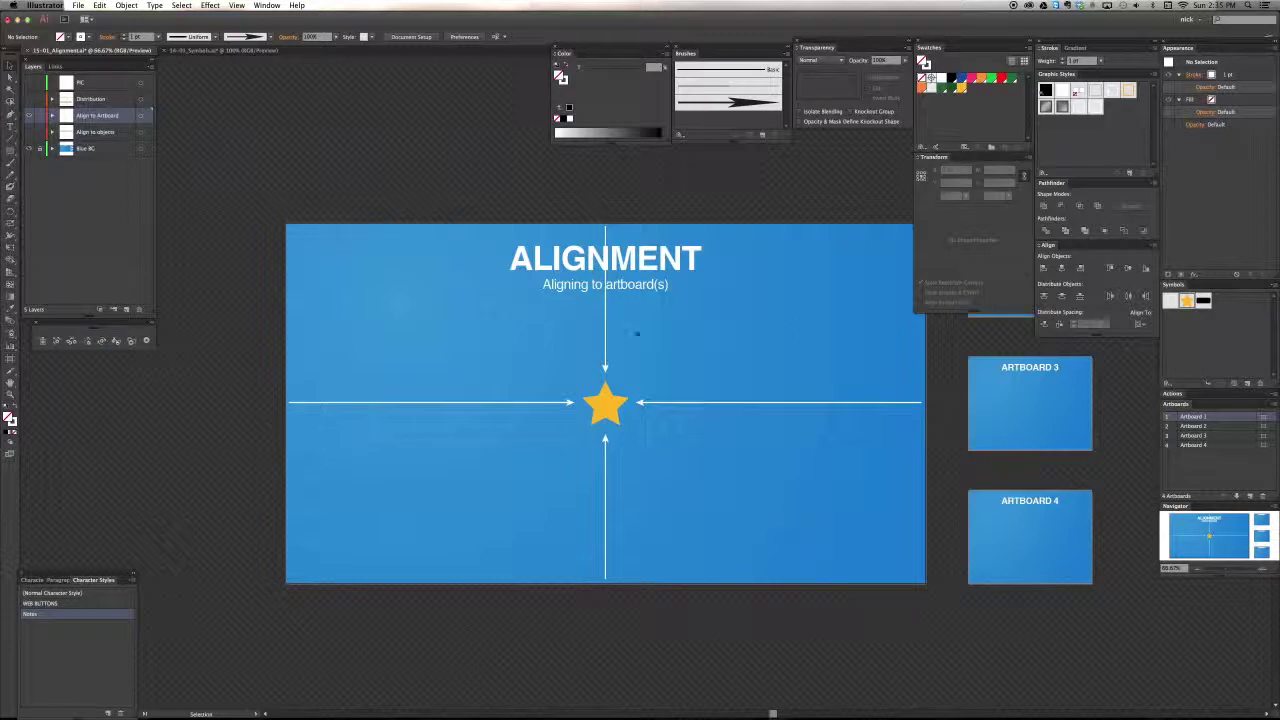
pyautogui.hscroll(2, 637, 334)
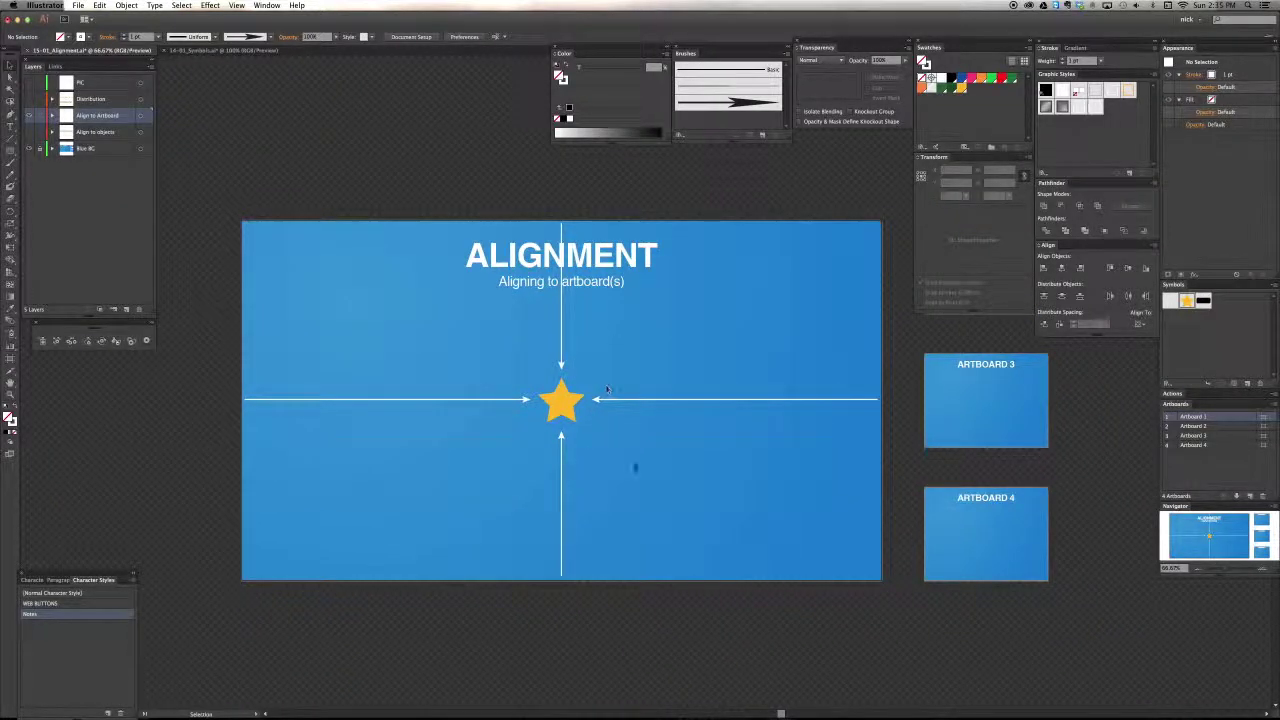
pyautogui.moveTo(746, 440); pyautogui.dragTo(663, 467)
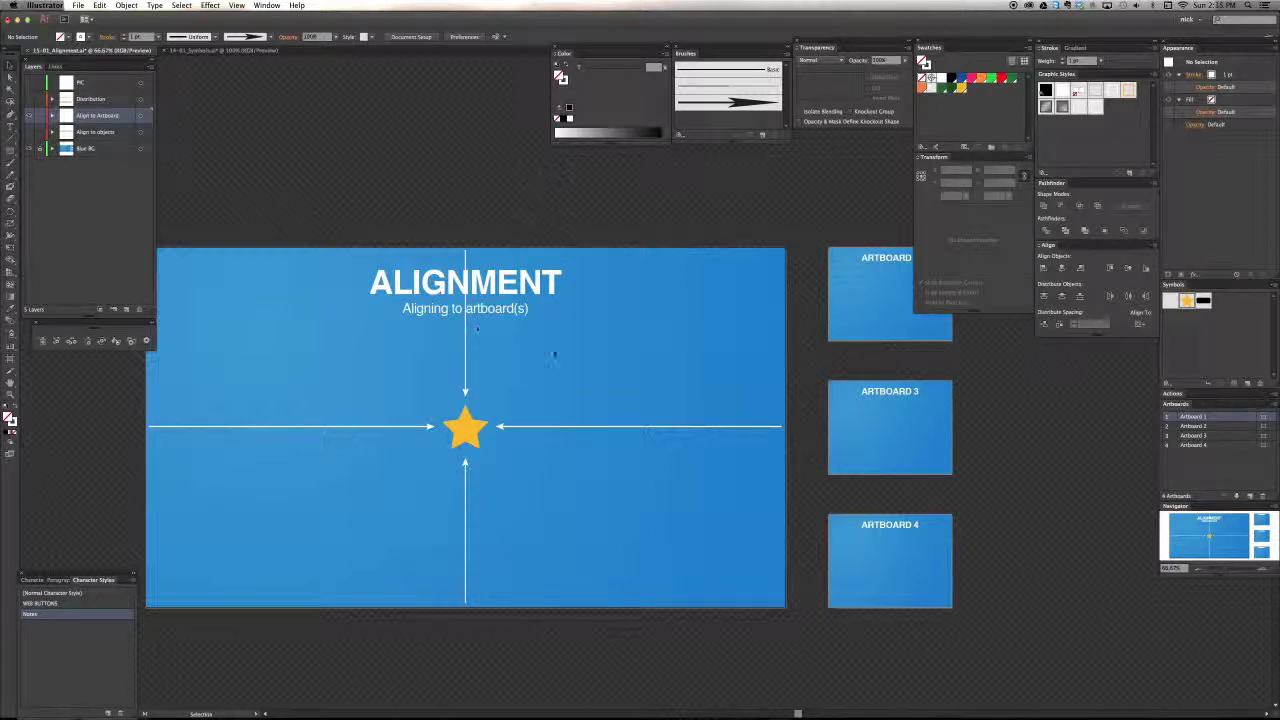
pyautogui.moveTo(780, 341); pyautogui.dragTo(689, 344)
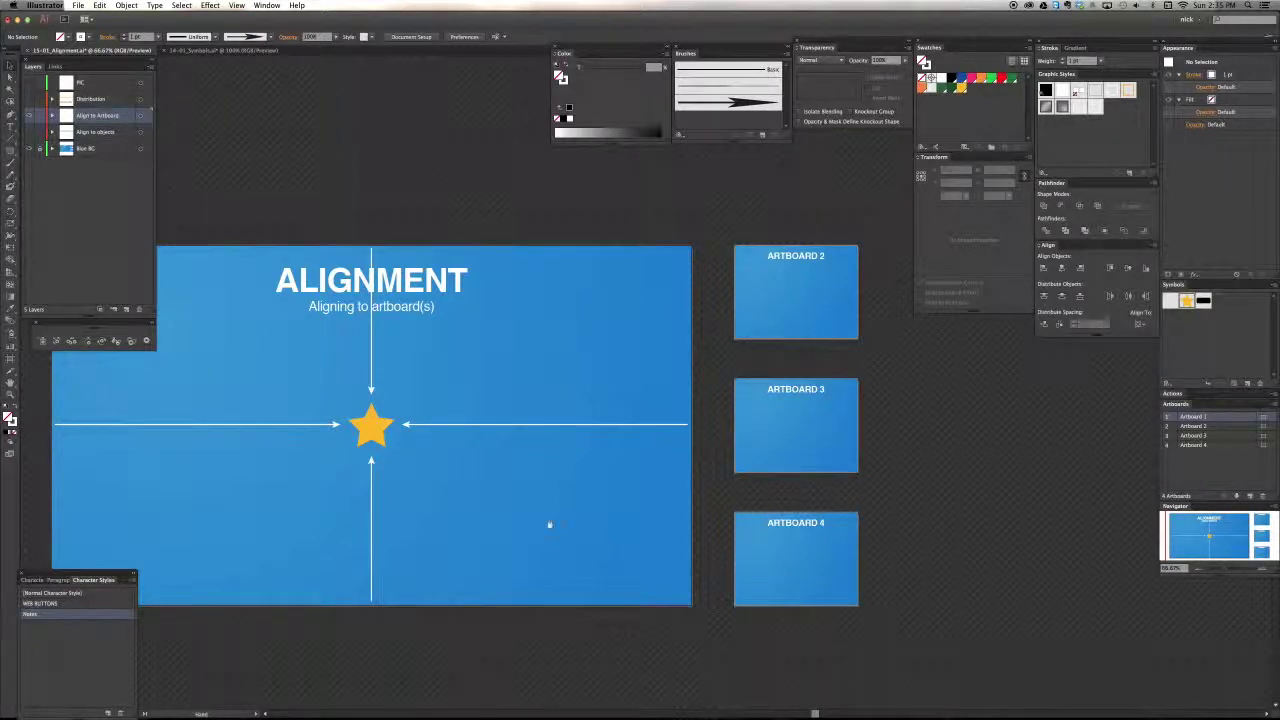
pyautogui.hscroll(-3, 518, 471)
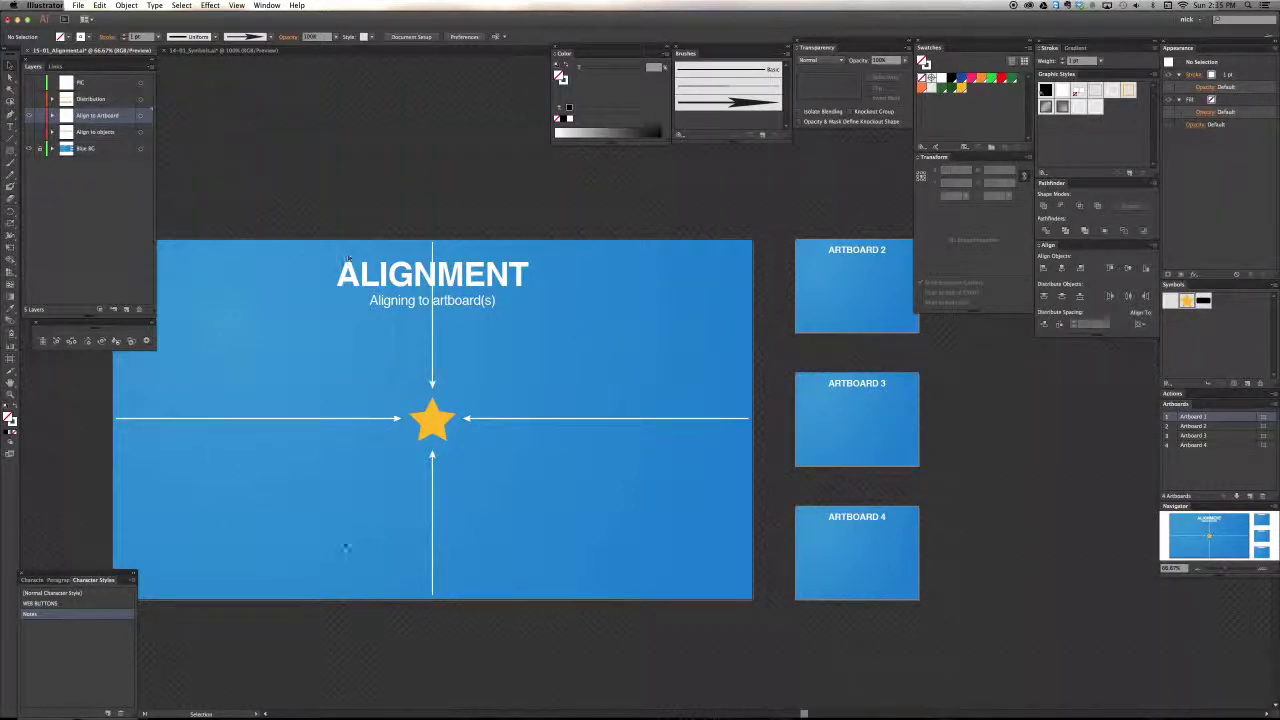
# Inspect Artboards 2, 3 and 4 and the star at the centre of the main artboard
pyautogui.hscroll(3, 679, 349)
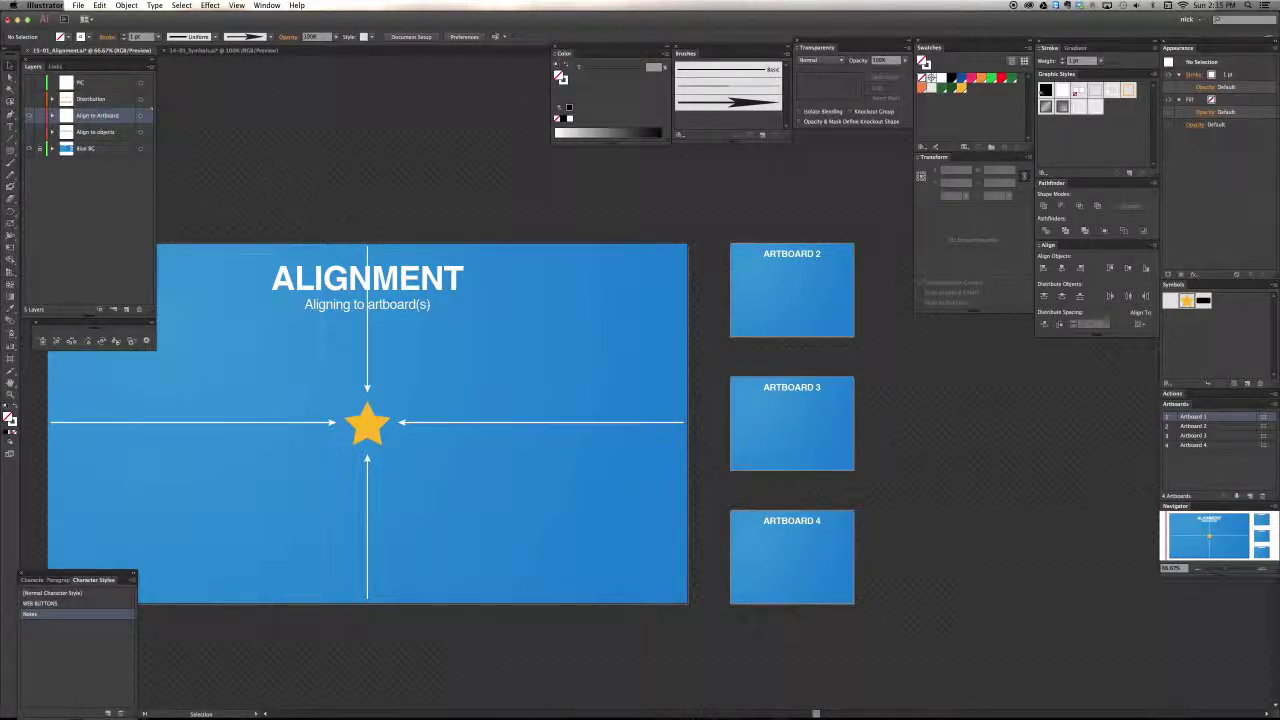
pyautogui.click(811, 320)
pyautogui.click(800, 437)
pyautogui.click(792, 568)
pyautogui.click(659, 511)
pyautogui.hscroll(-3, 411, 327)
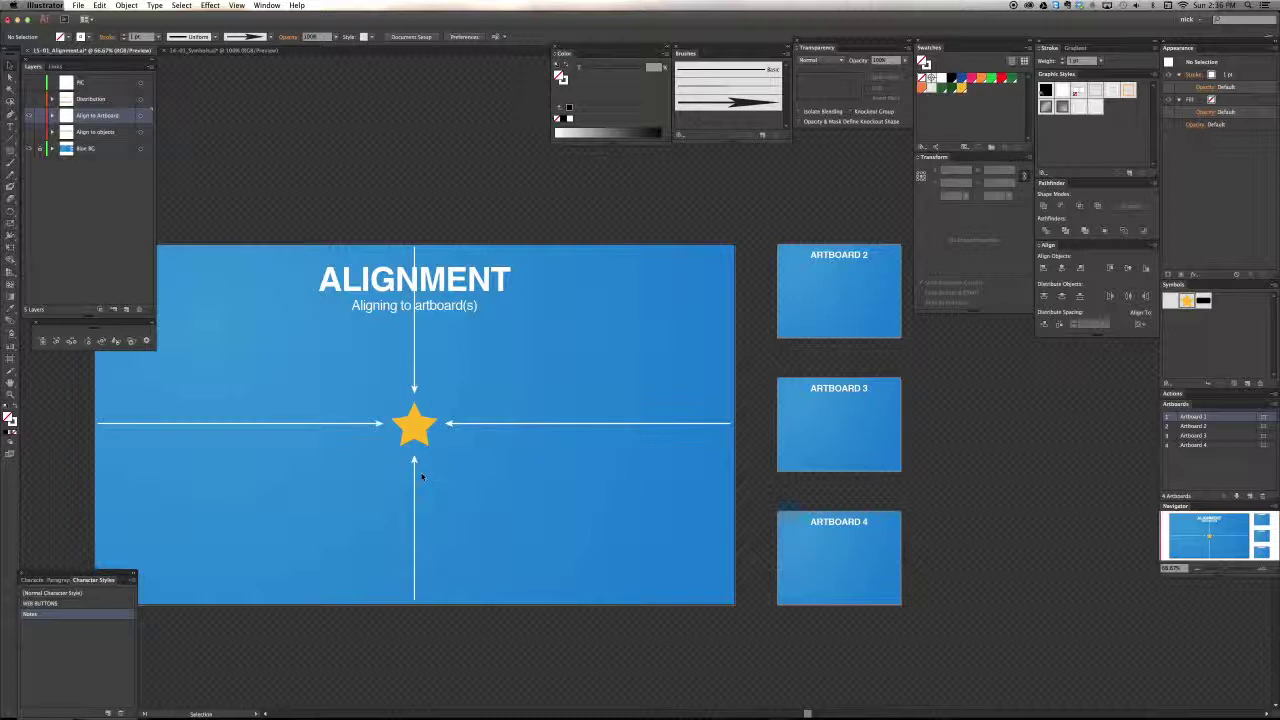
pyautogui.click(419, 440)
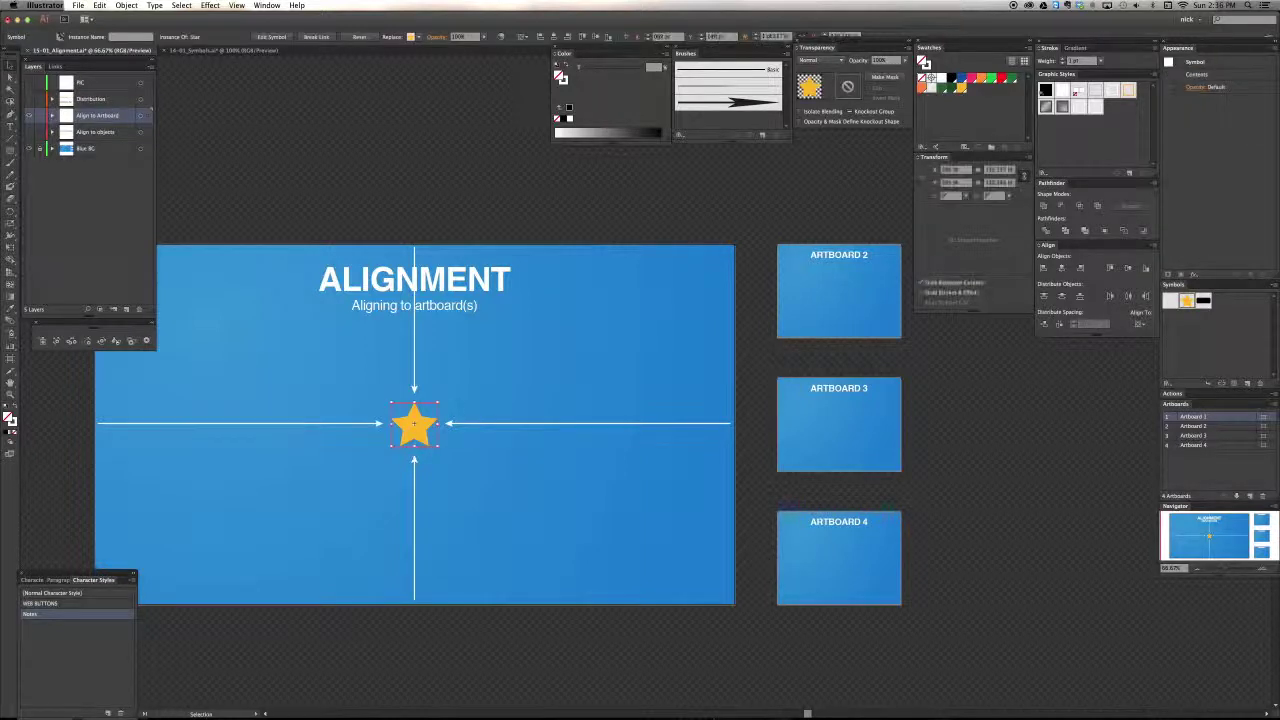
pyautogui.moveTo(423, 361); pyautogui.dragTo(641, 337)
pyautogui.press('super+plus')
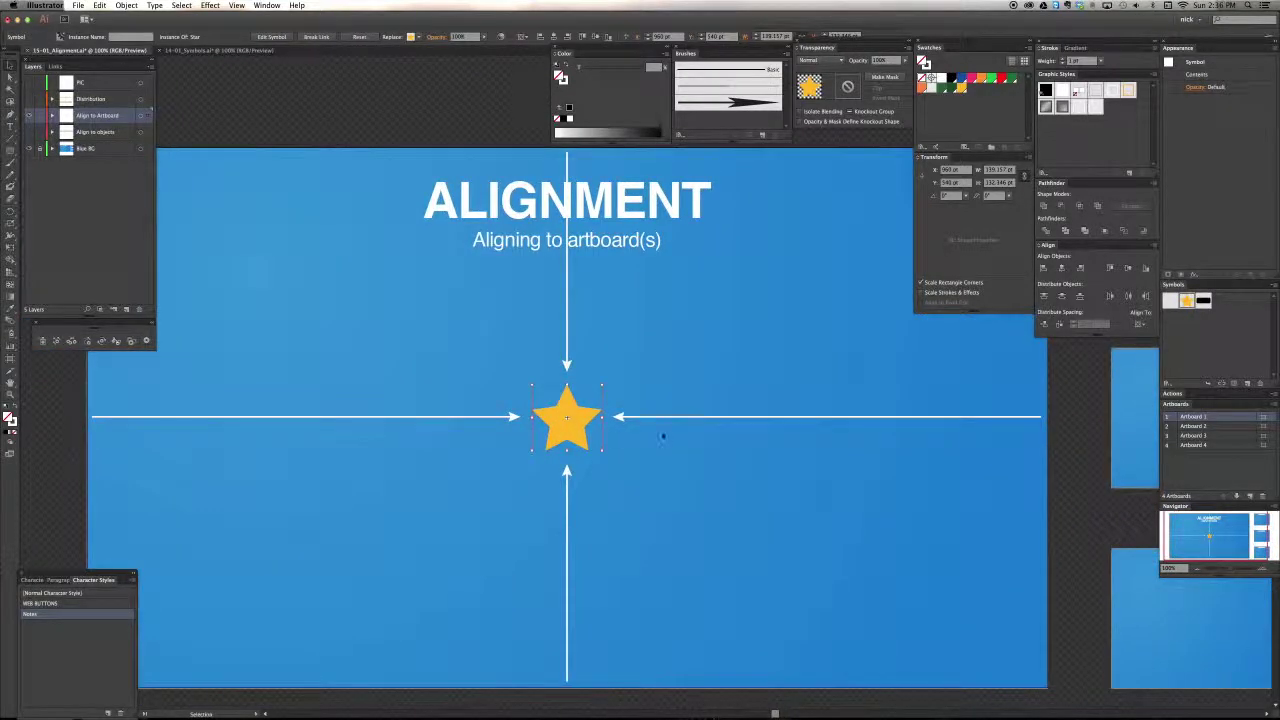
pyautogui.click(656, 430)
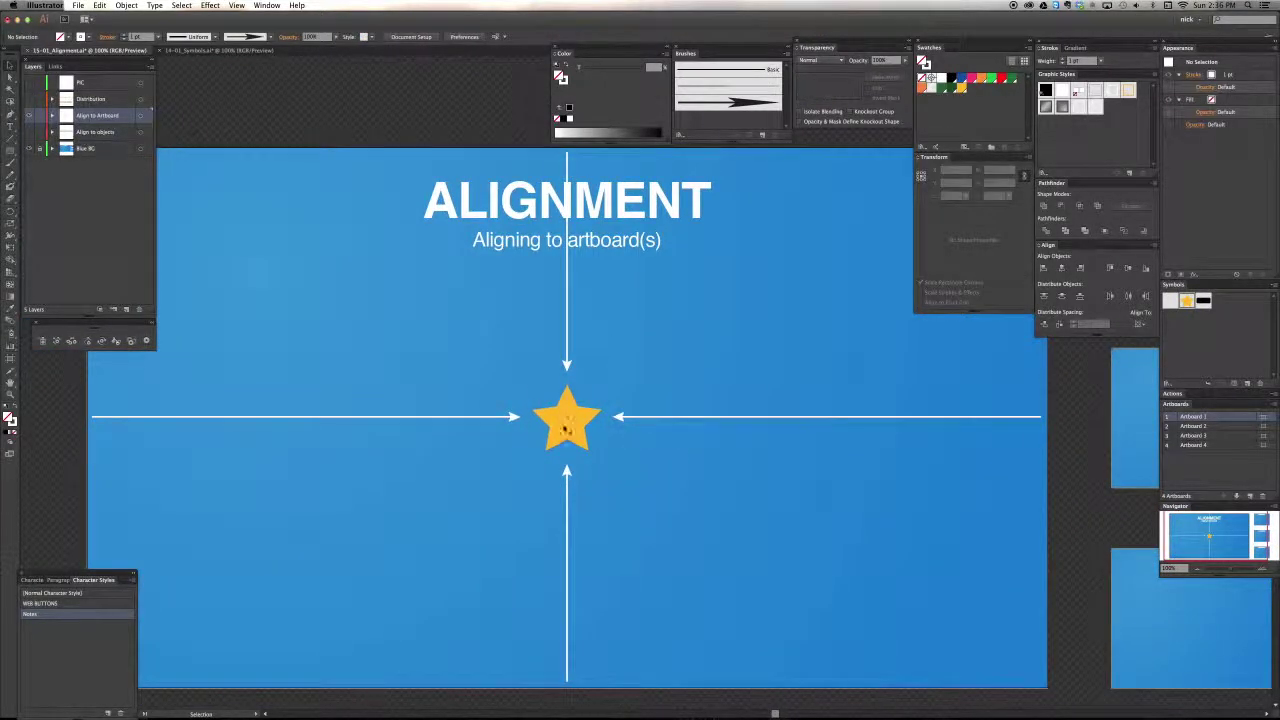
# Delete the four white arrows surrounding the star on the main artboard
pyautogui.click(567, 340)
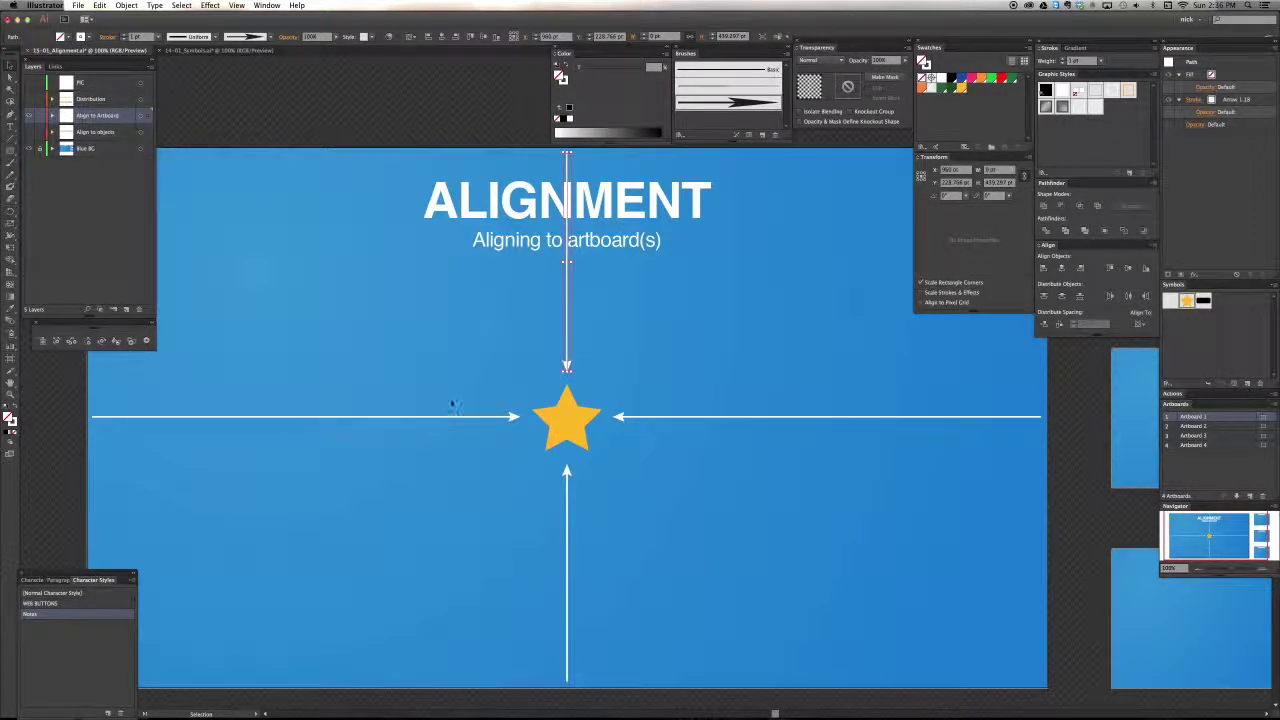
pyautogui.press('Delete')
pyautogui.click(453, 416)
pyautogui.press('Delete')
pyautogui.click(568, 538)
pyautogui.press('Delete')
pyautogui.click(688, 417)
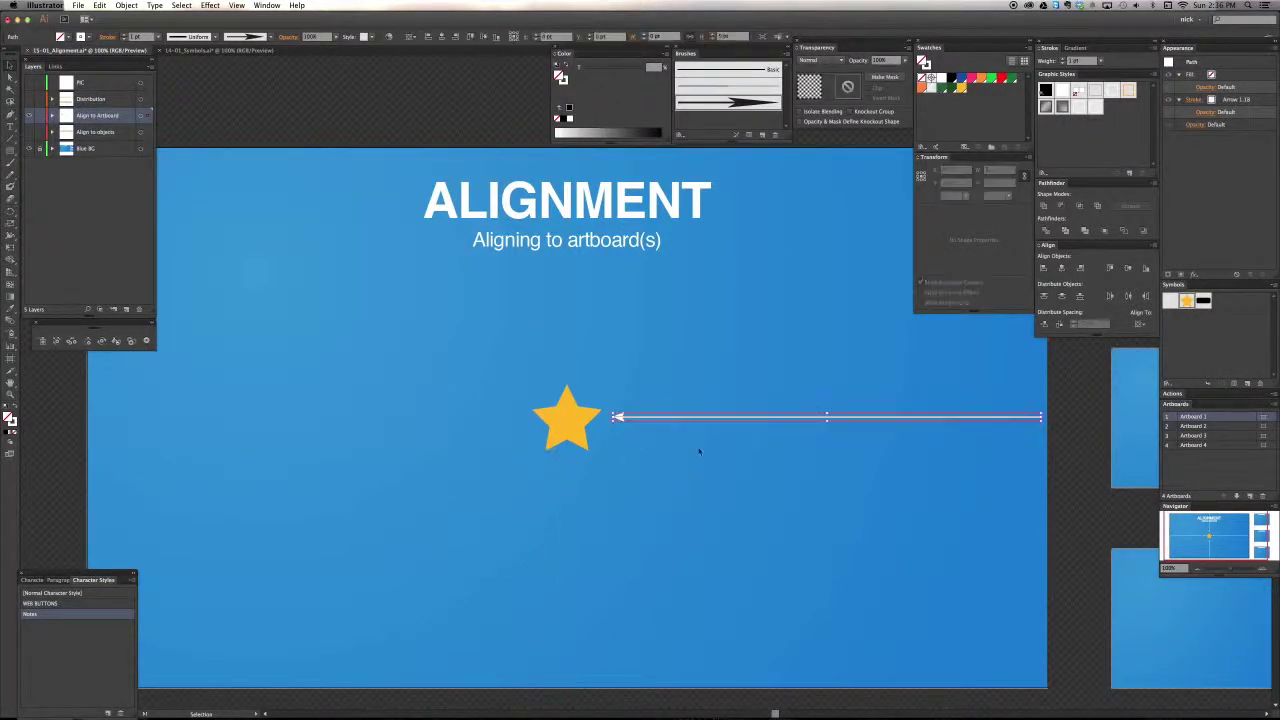
pyautogui.press('Delete')
# Move the star off-centre to about X 513 pt, Y 345 pt on the main artboard and rotate it slightly counterclockwise
pyautogui.moveTo(571, 423); pyautogui.dragTo(362, 325)
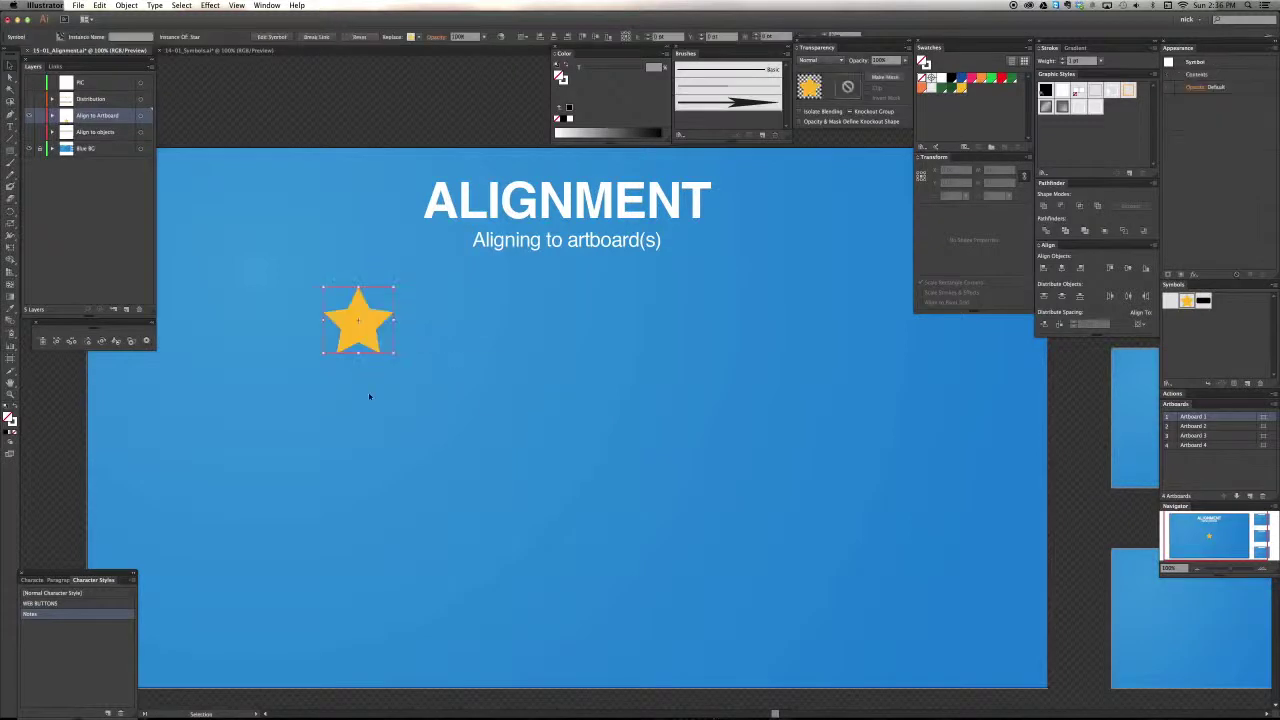
pyautogui.press('r')
pyautogui.moveTo(469, 357); pyautogui.dragTo(473, 341)
pyautogui.press('v')
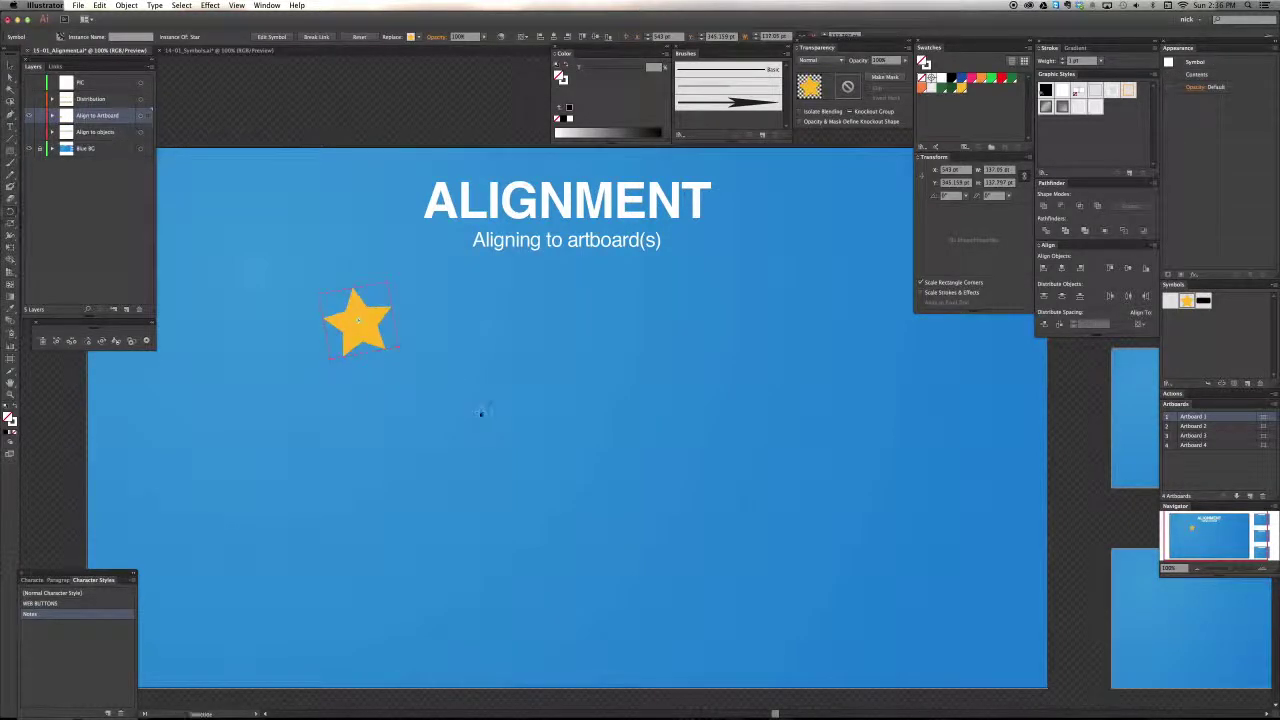
pyautogui.moveTo(350, 332); pyautogui.dragTo(335, 331)
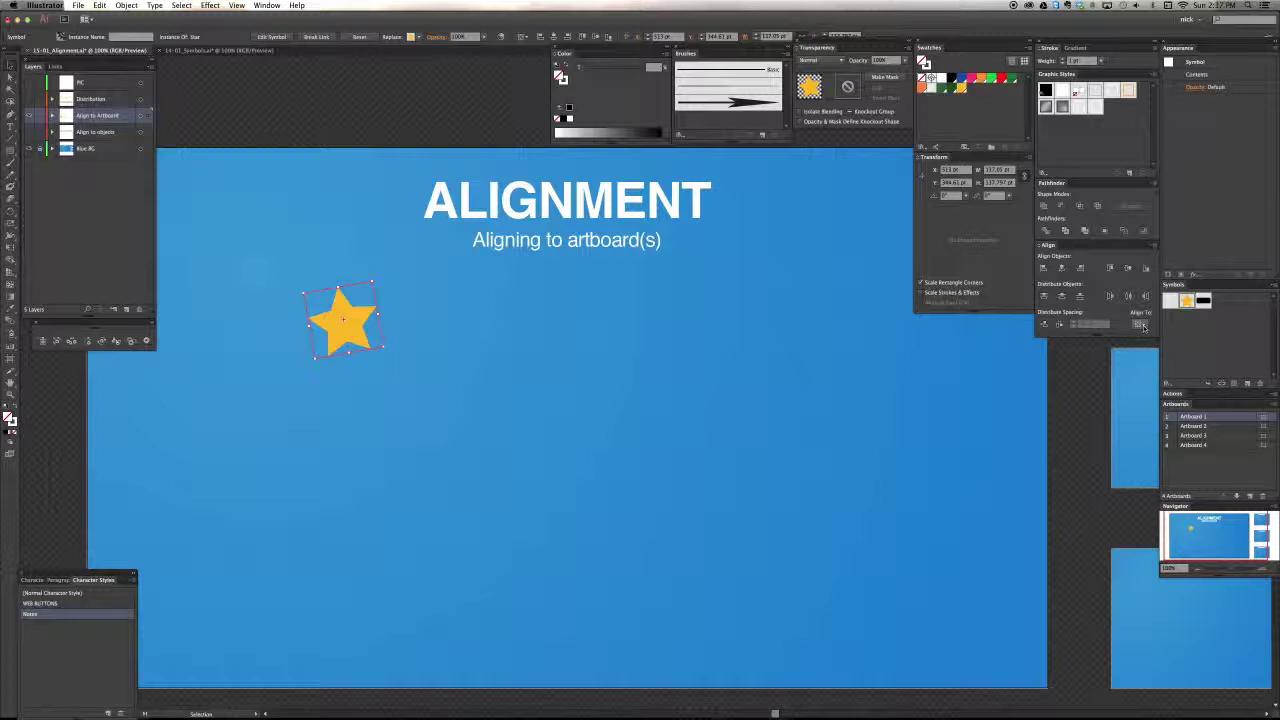
# Set the alignment reference to the artboard and centre the star horizontally and vertically on the main artboard
pyautogui.click(1139, 326)
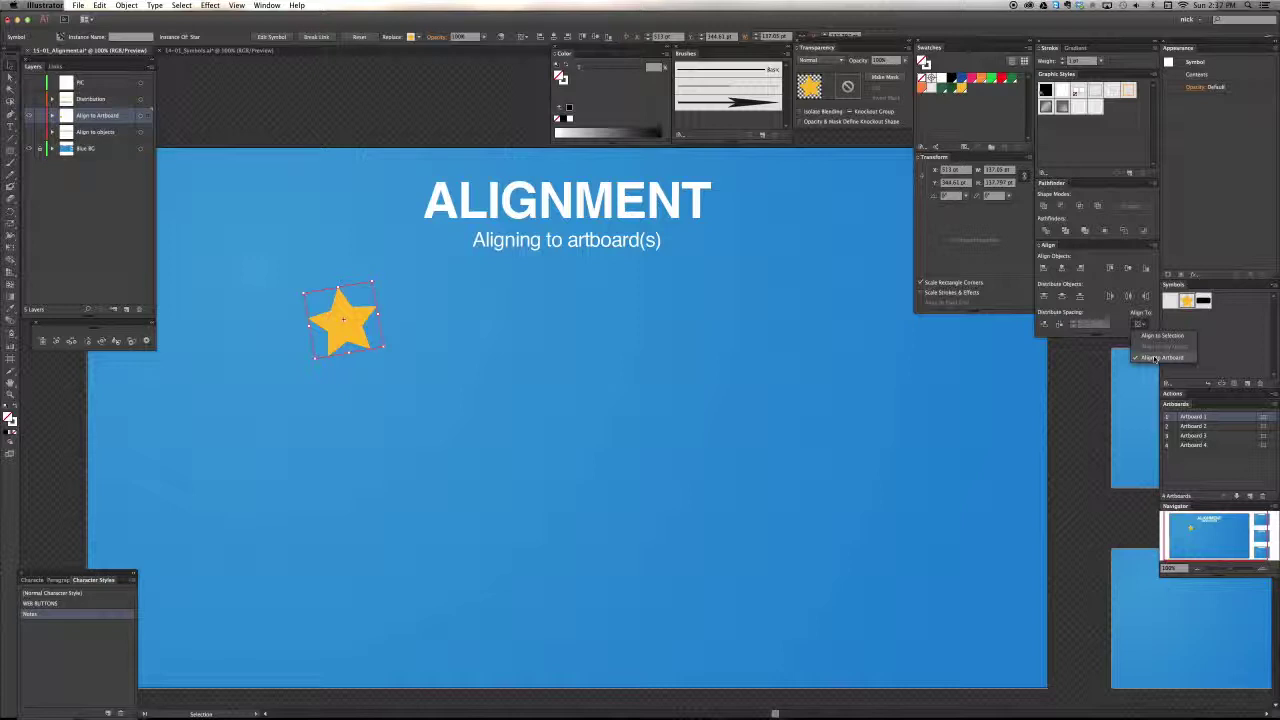
pyautogui.click(1155, 358)
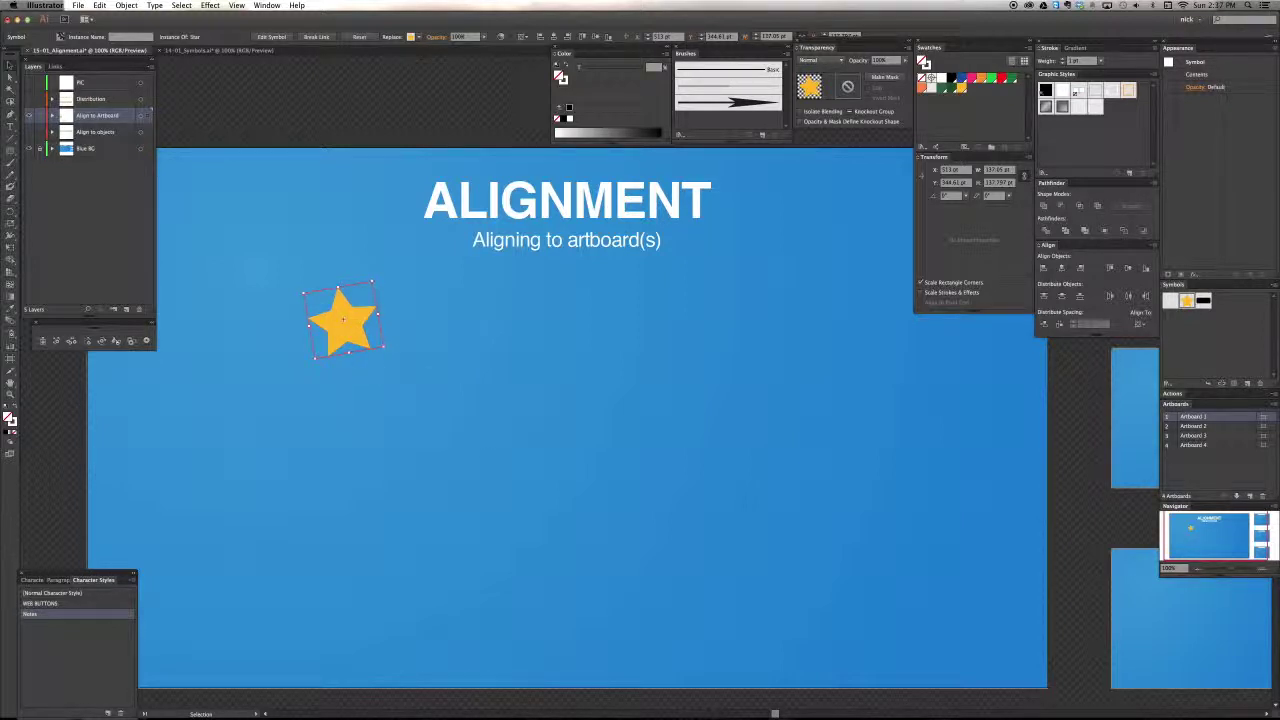
pyautogui.click(1062, 269)
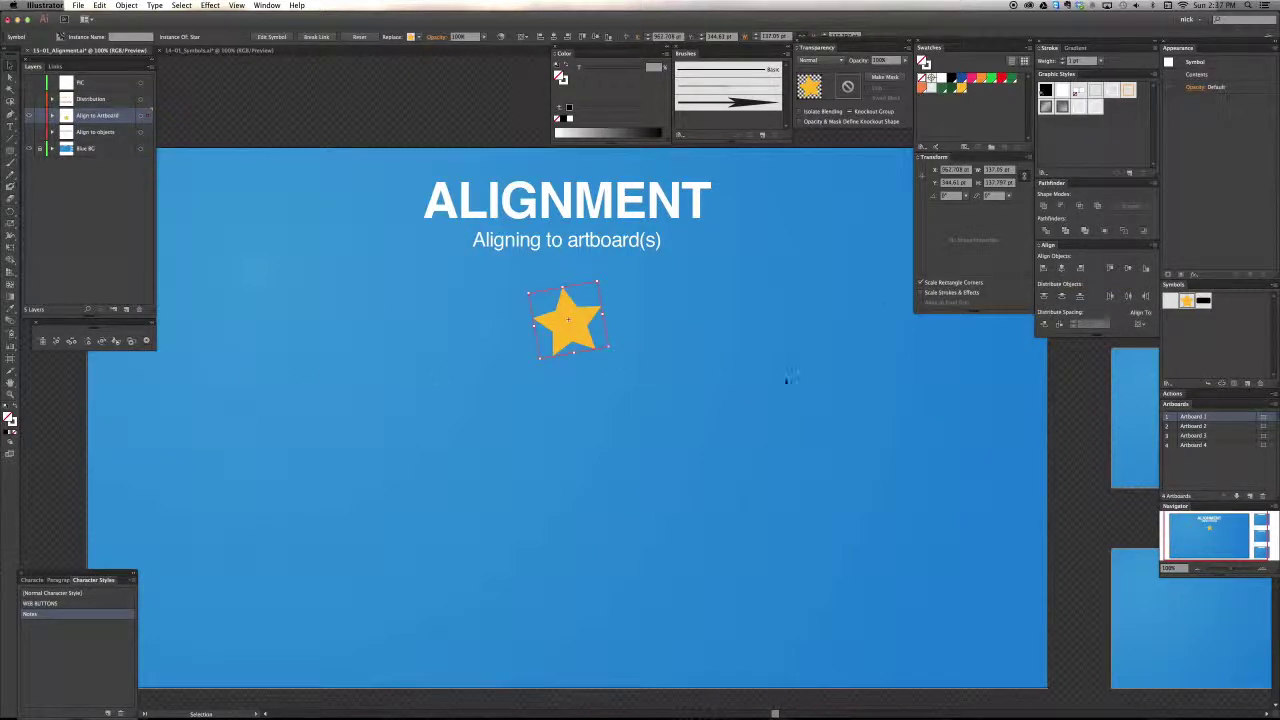
pyautogui.click(1127, 268)
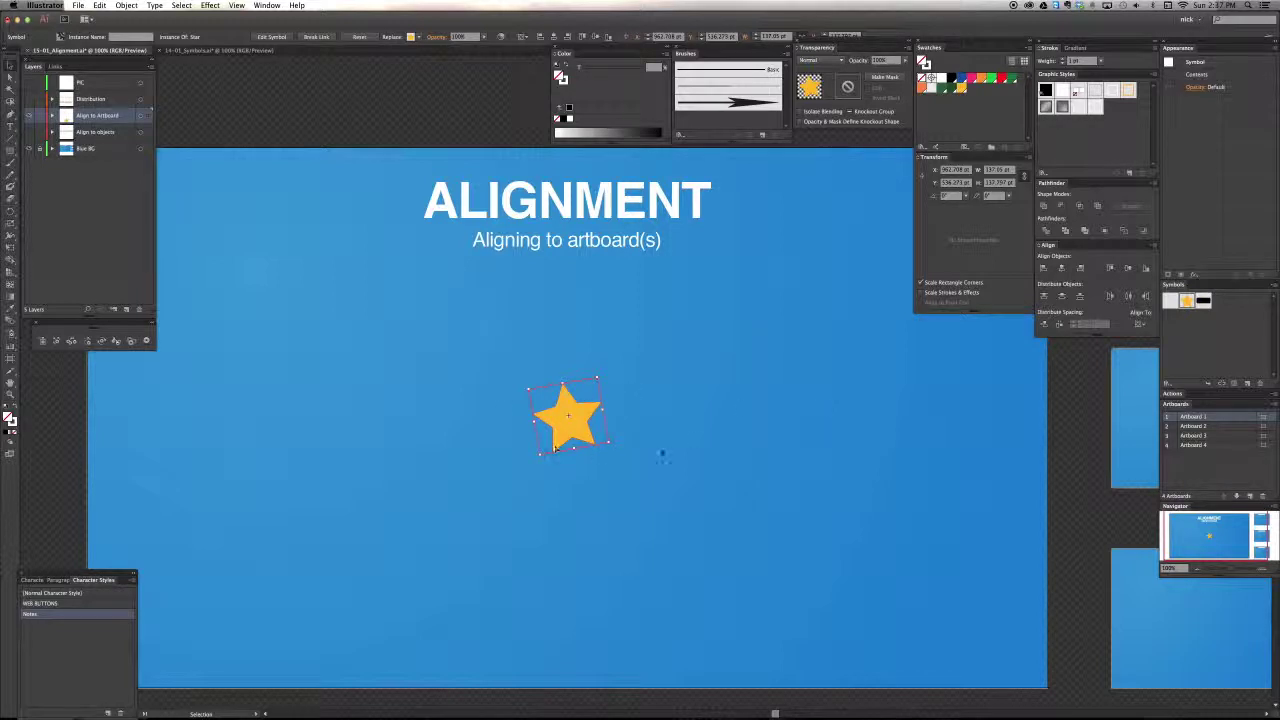
pyautogui.click(662, 452)
# Duplicate the star onto Artboard 2 and centre the copy horizontally and vertically on that artboard
pyautogui.click(572, 427)
pyautogui.press('a')
pyautogui.press('super+minus')
pyautogui.hscroll(5, 900, 440)
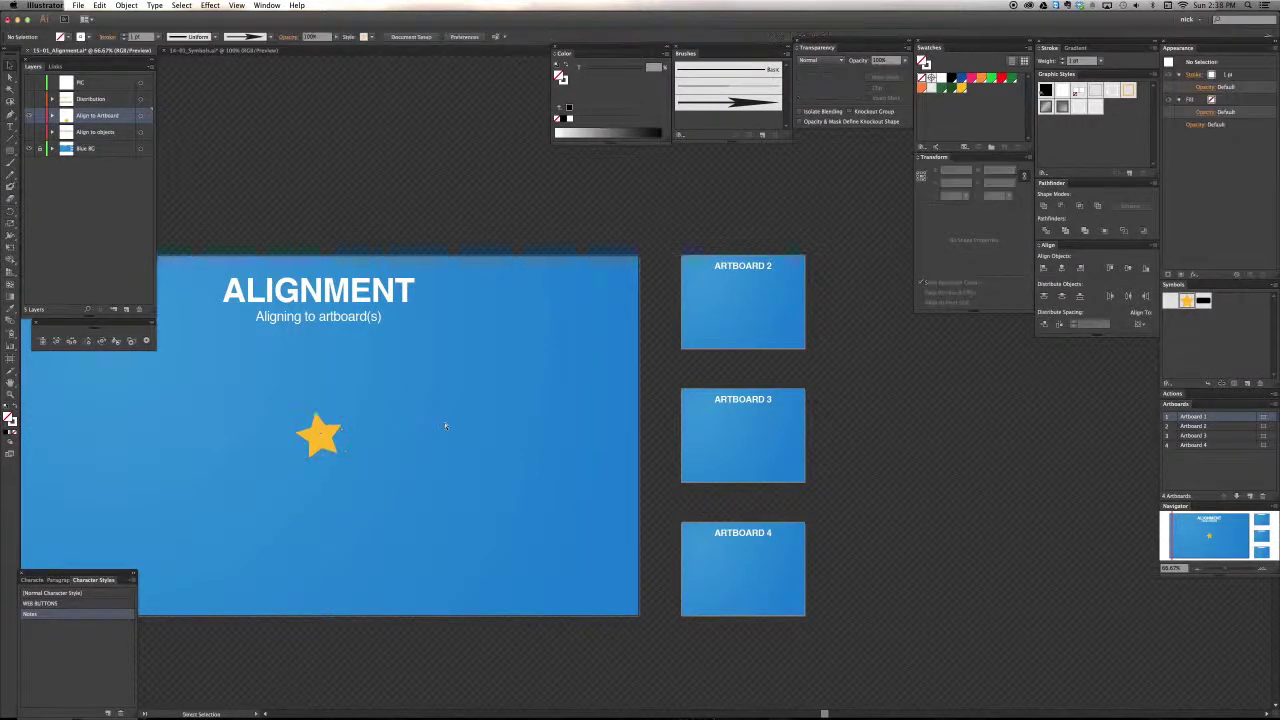
pyautogui.moveTo(325, 440); pyautogui.dragTo(745, 315)
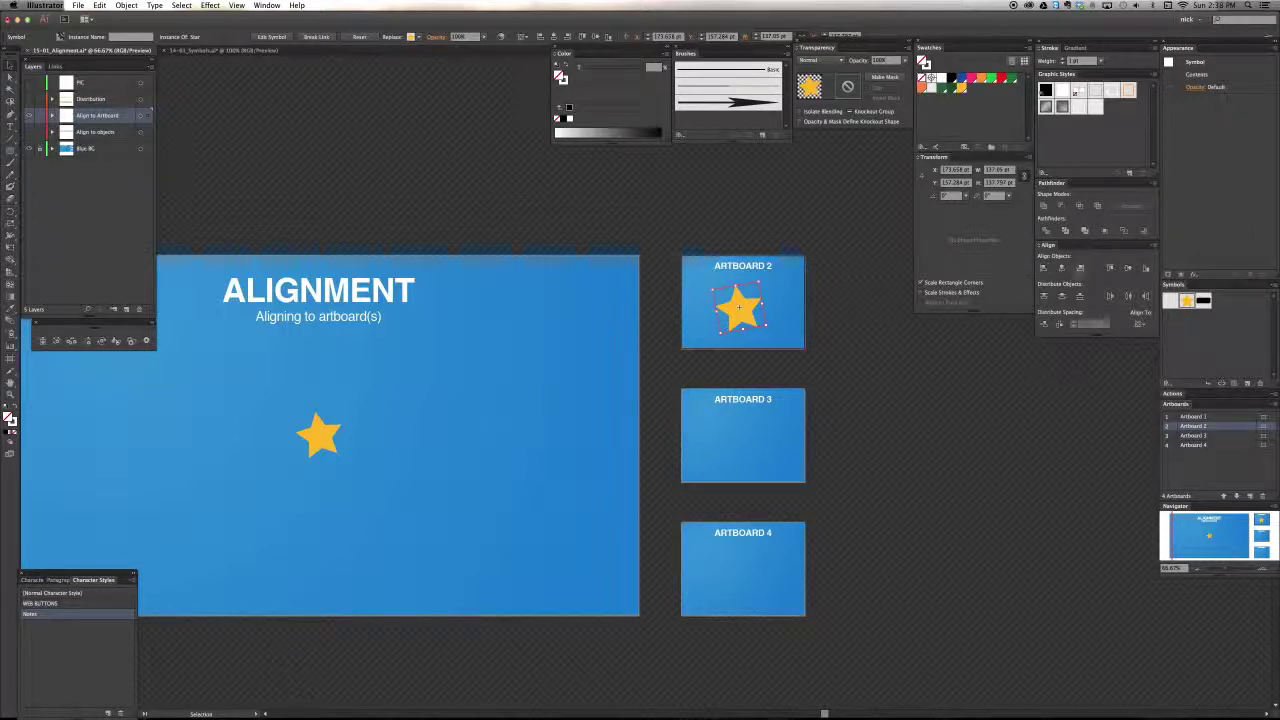
pyautogui.click(1062, 268)
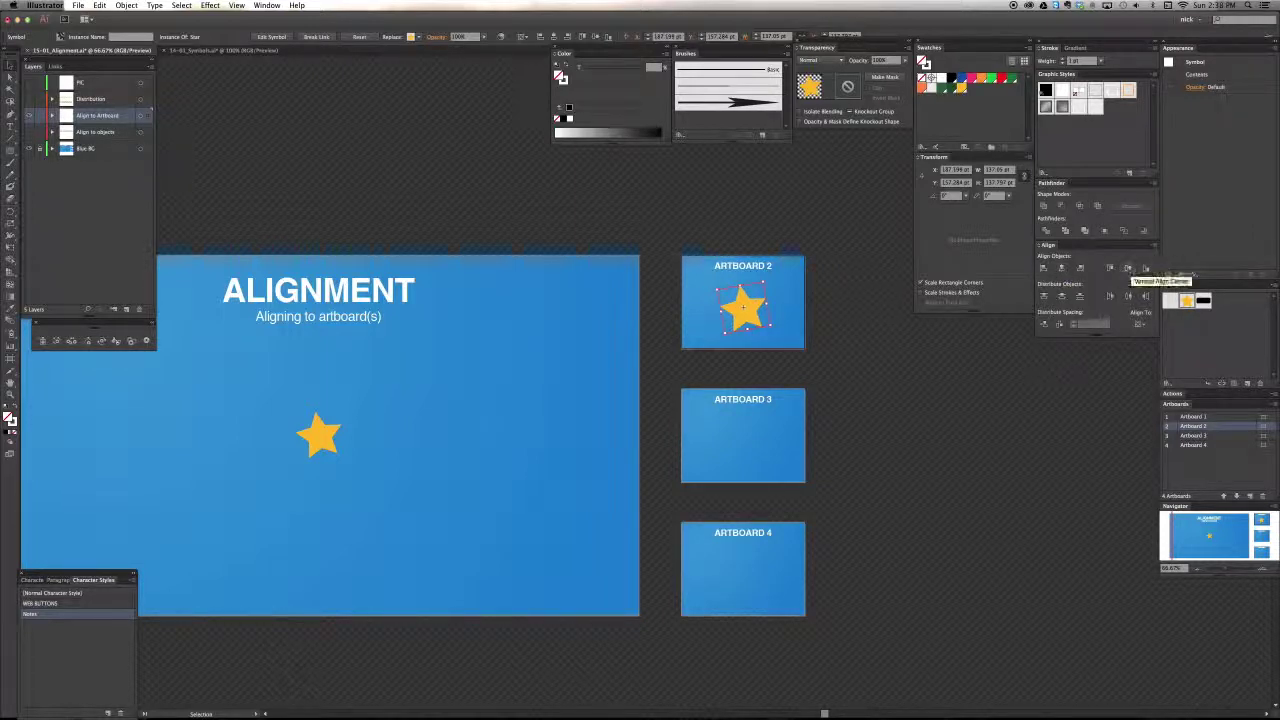
pyautogui.click(1128, 268)
# Try aligning the star to Artboard 2's bottom, left, right and top edges, and centre it on the artboard again
pyautogui.hscroll(5, 702, 296)
pyautogui.scroll(-3, 702, 296)
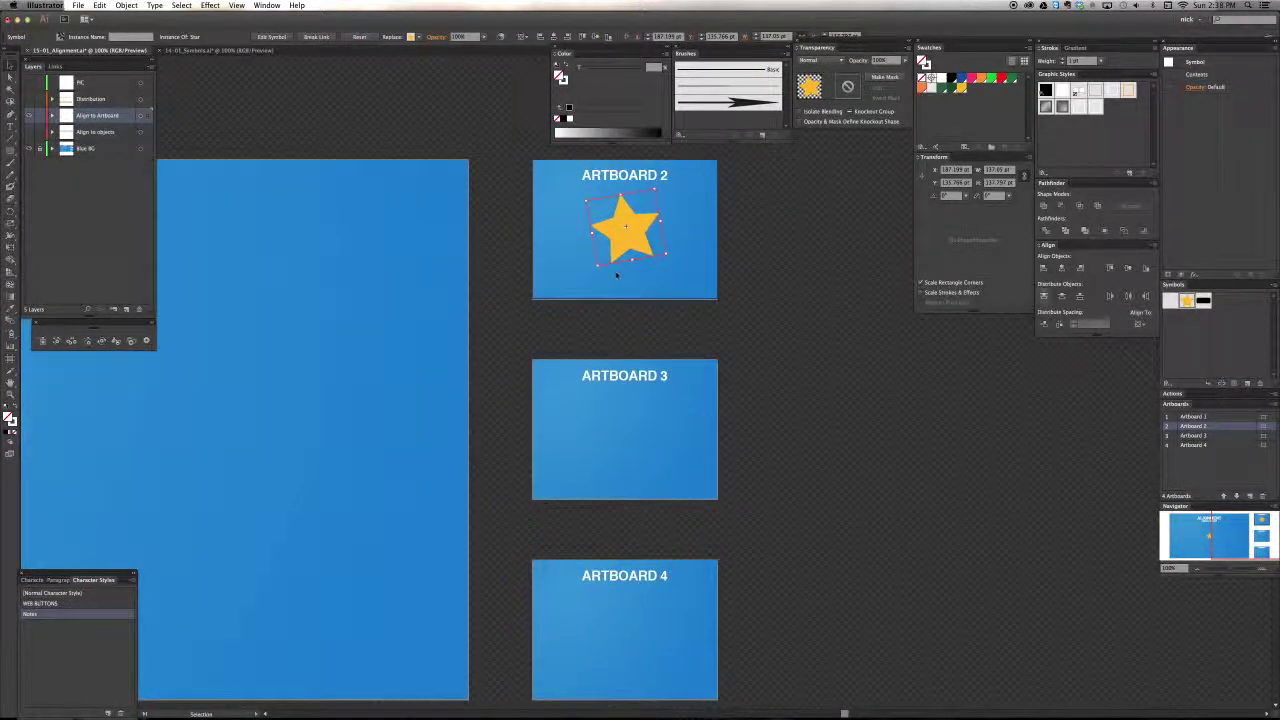
pyautogui.click(1146, 268)
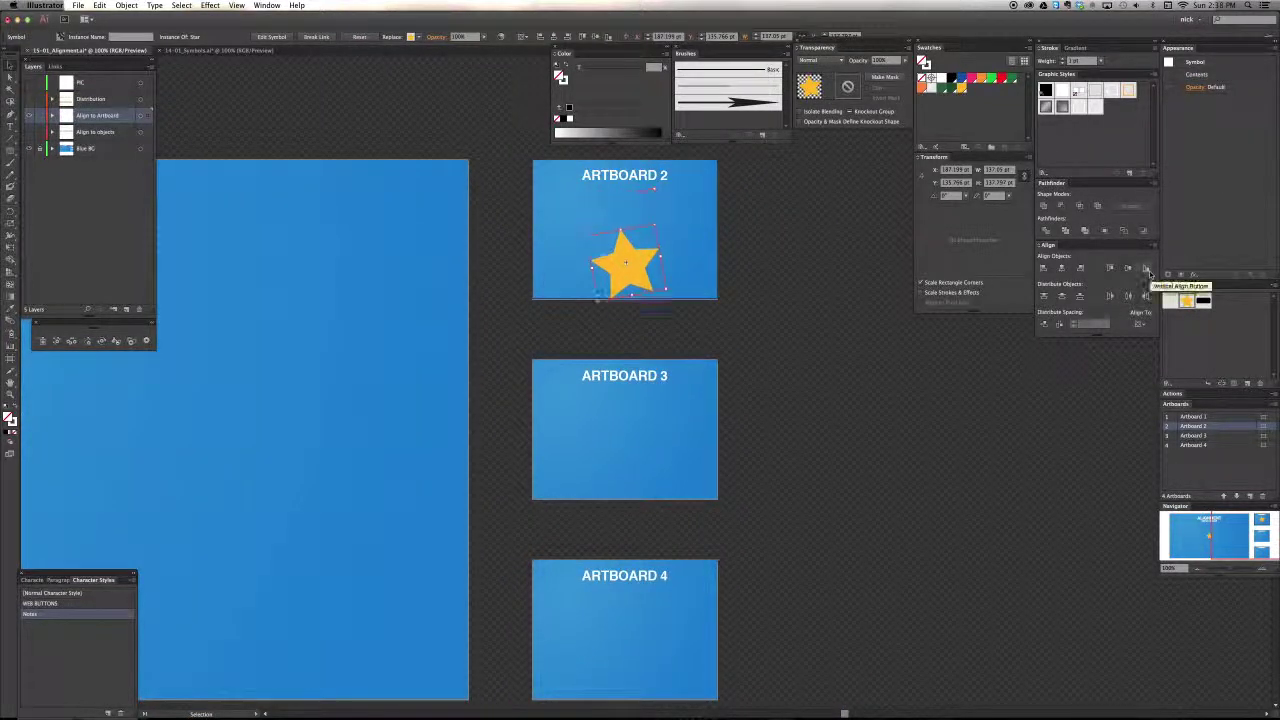
pyautogui.click(1043, 268)
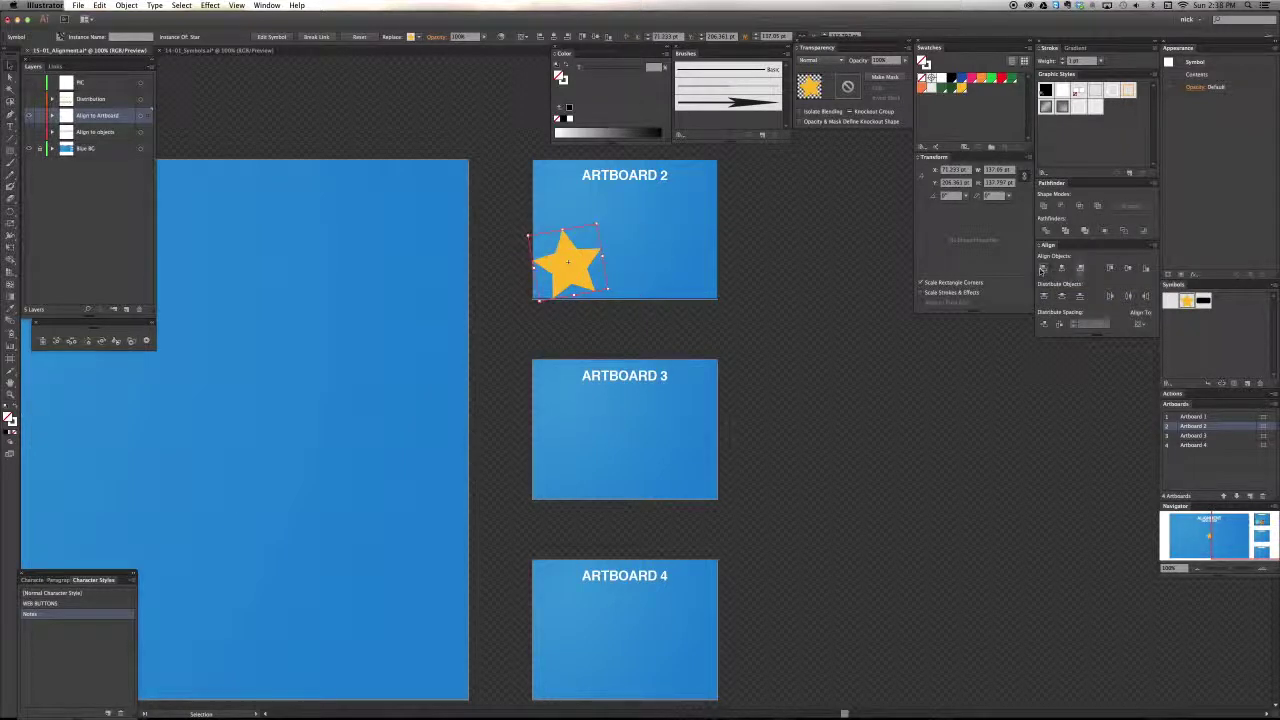
pyautogui.click(1080, 268)
pyautogui.click(1110, 268)
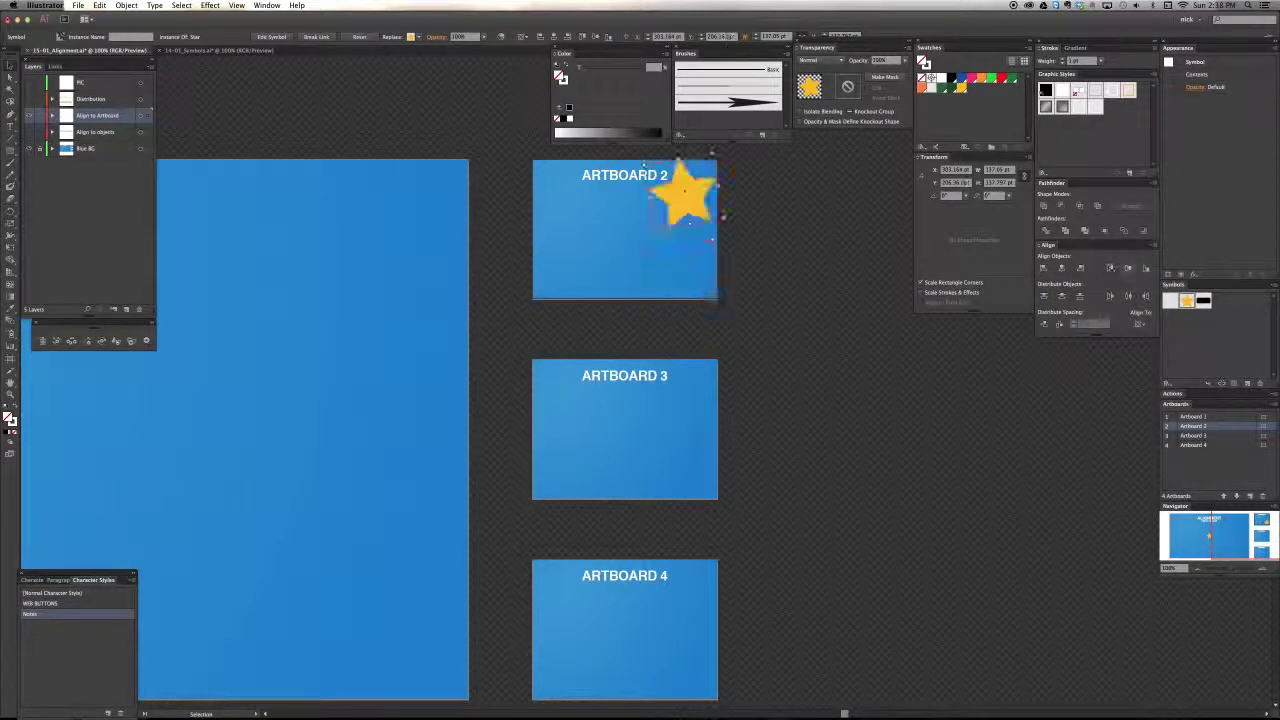
pyautogui.click(1128, 268)
pyautogui.click(1061, 268)
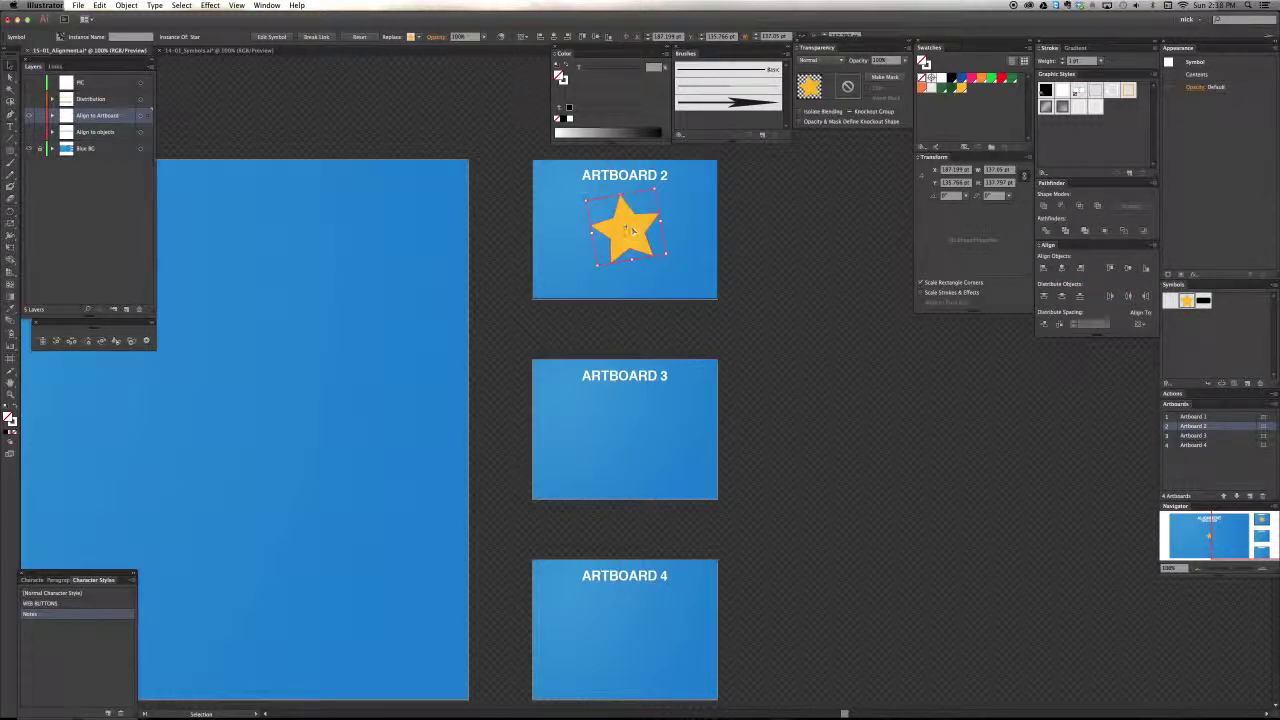
# Delete the duplicate star from Artboard 2
pyautogui.hscroll(-2, 651, 334)
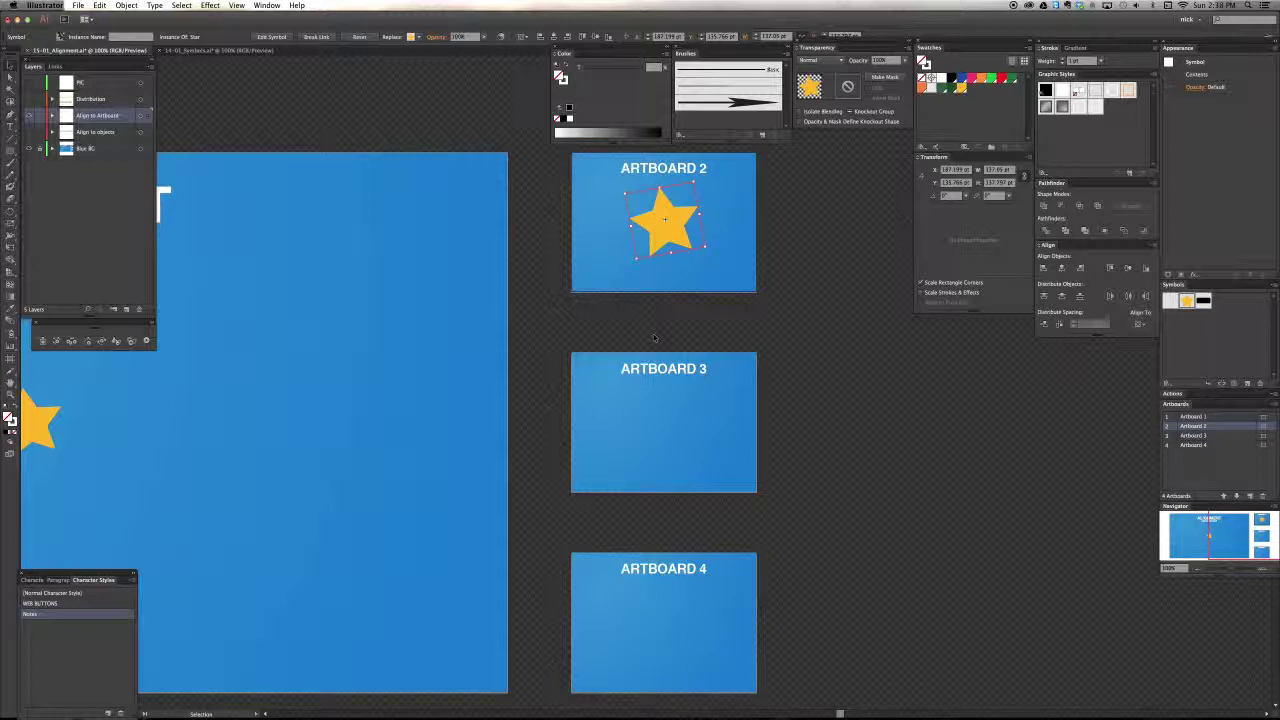
pyautogui.hscroll(-5, 654, 338)
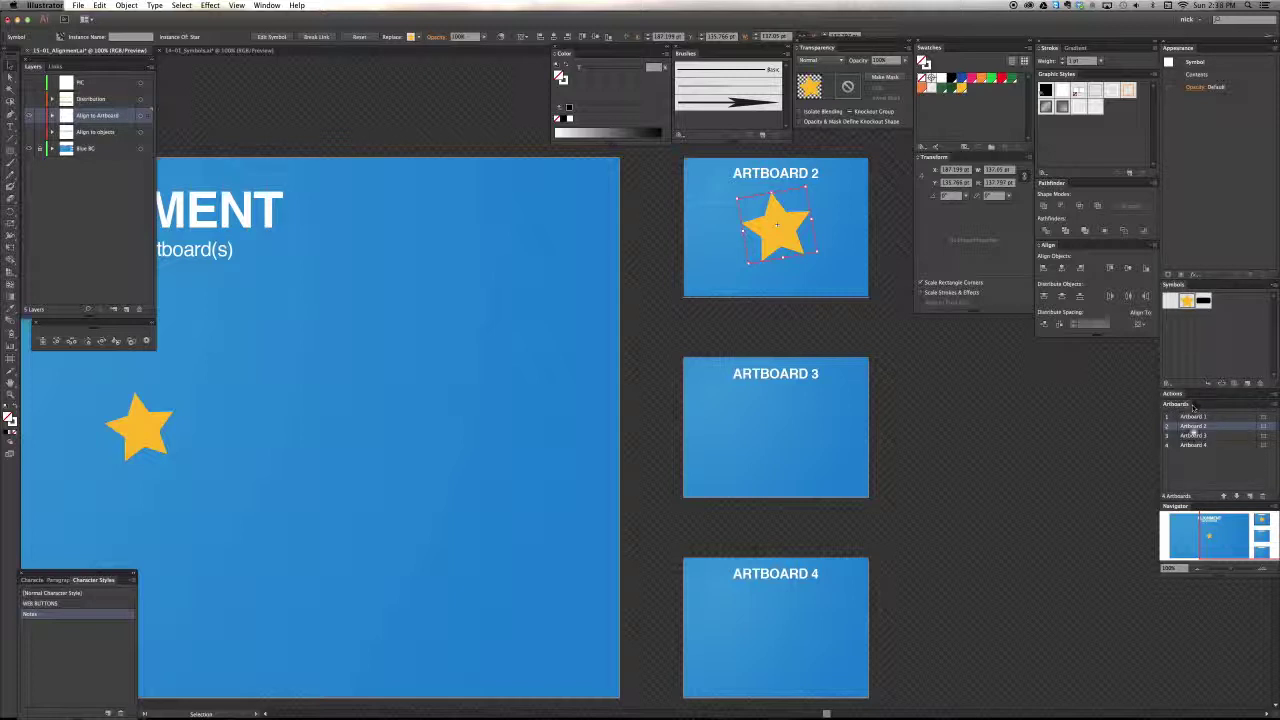
pyautogui.click(268, 6)
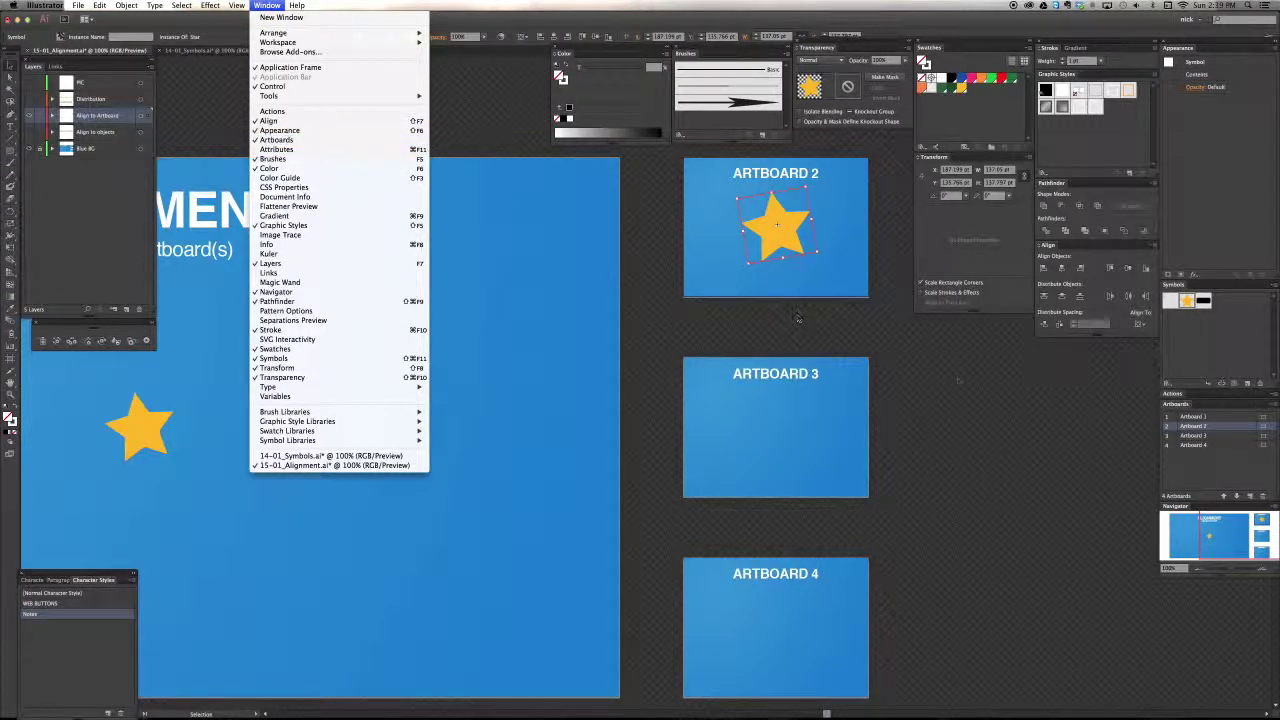
pyautogui.click(925, 411)
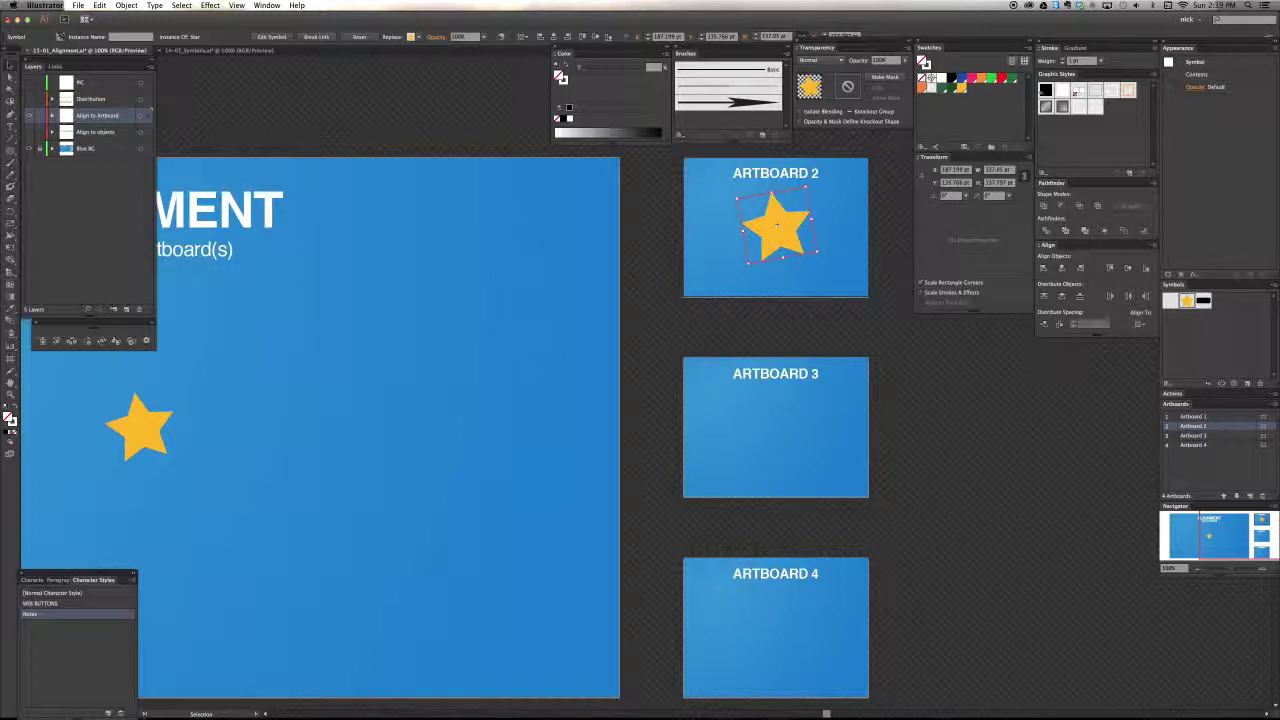
pyautogui.press('Delete')
# Paste a copy of the centred star in the main artboard's upper right area and delete the extra copy overlapping the right edge
pyautogui.click(140, 420)
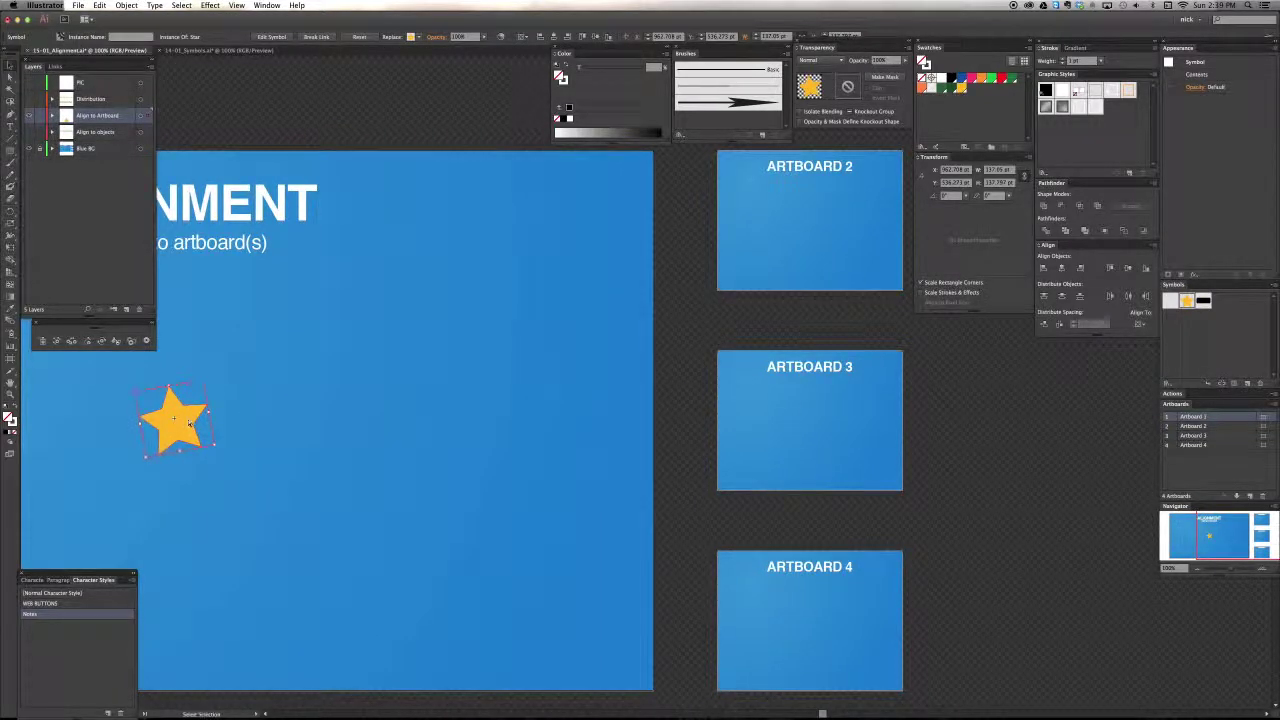
pyautogui.hotkey('ctrl', 'v')
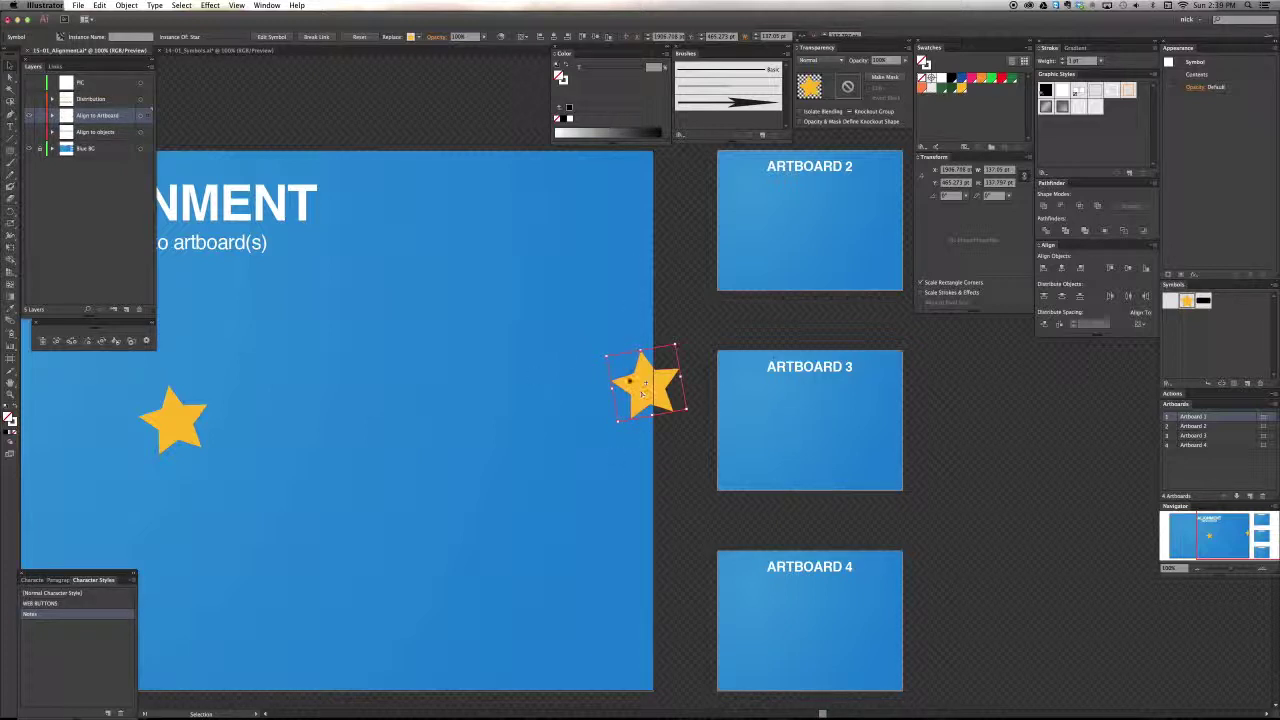
pyautogui.moveTo(504, 334); pyautogui.dragTo(605, 388)
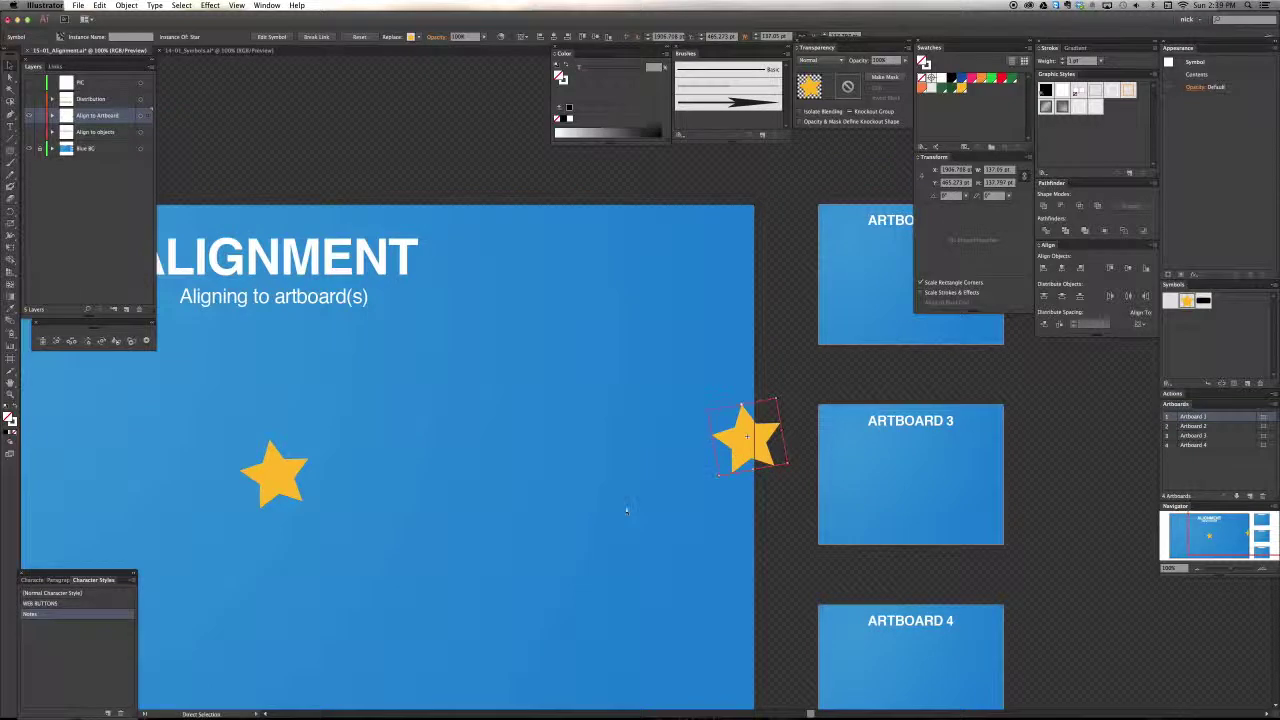
pyautogui.press('super+v')
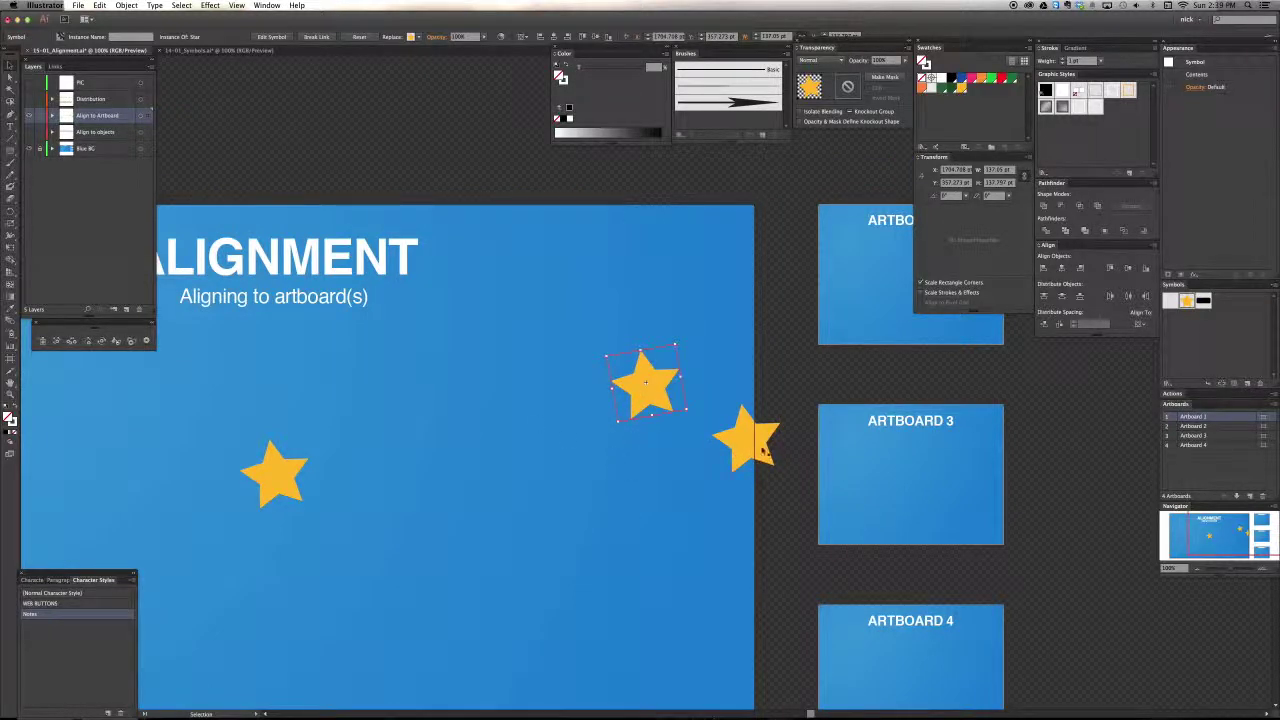
pyautogui.click(747, 440)
pyautogui.press('Delete')
pyautogui.click(651, 386)
pyautogui.moveTo(662, 483); pyautogui.dragTo(546, 476)
pyautogui.click(353, 474)
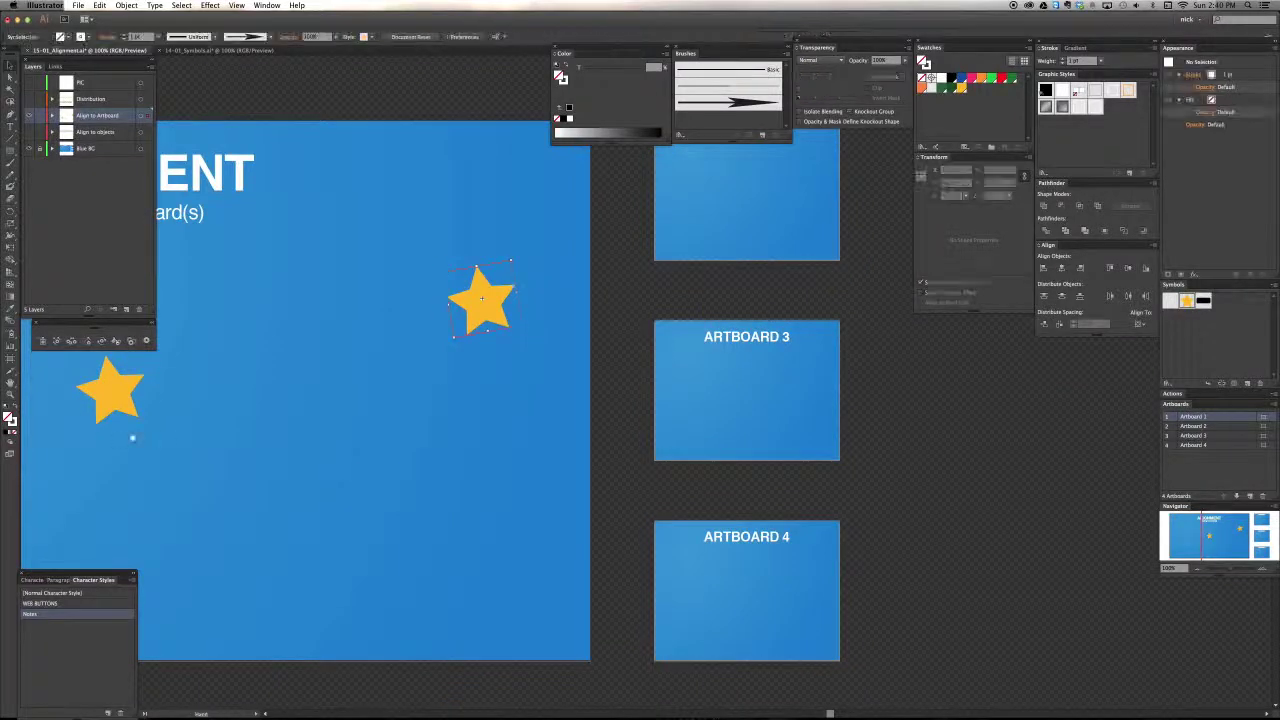
pyautogui.moveTo(131, 437); pyautogui.dragTo(238, 448)
# Try duplicating the centred star to its right and shifting the original slightly down, and undo both changes
pyautogui.click(207, 401)
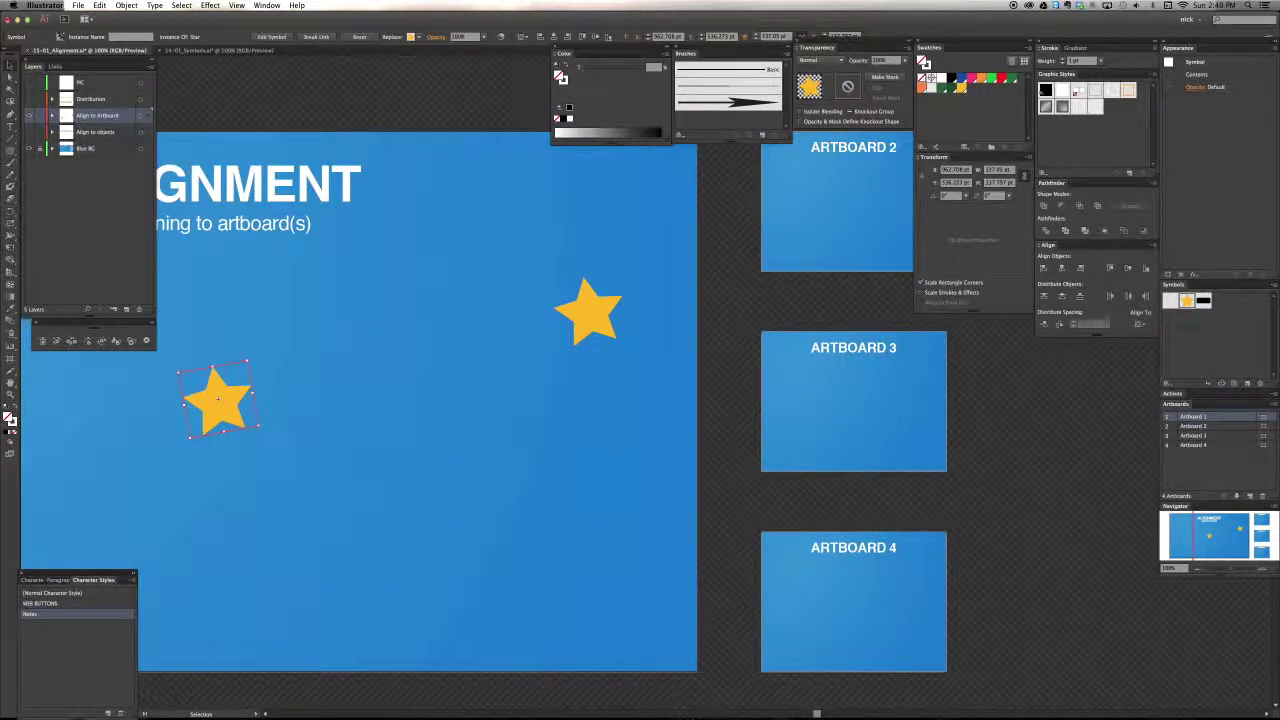
pyautogui.press('a')
pyautogui.moveTo(212, 405); pyautogui.dragTo(345, 408)
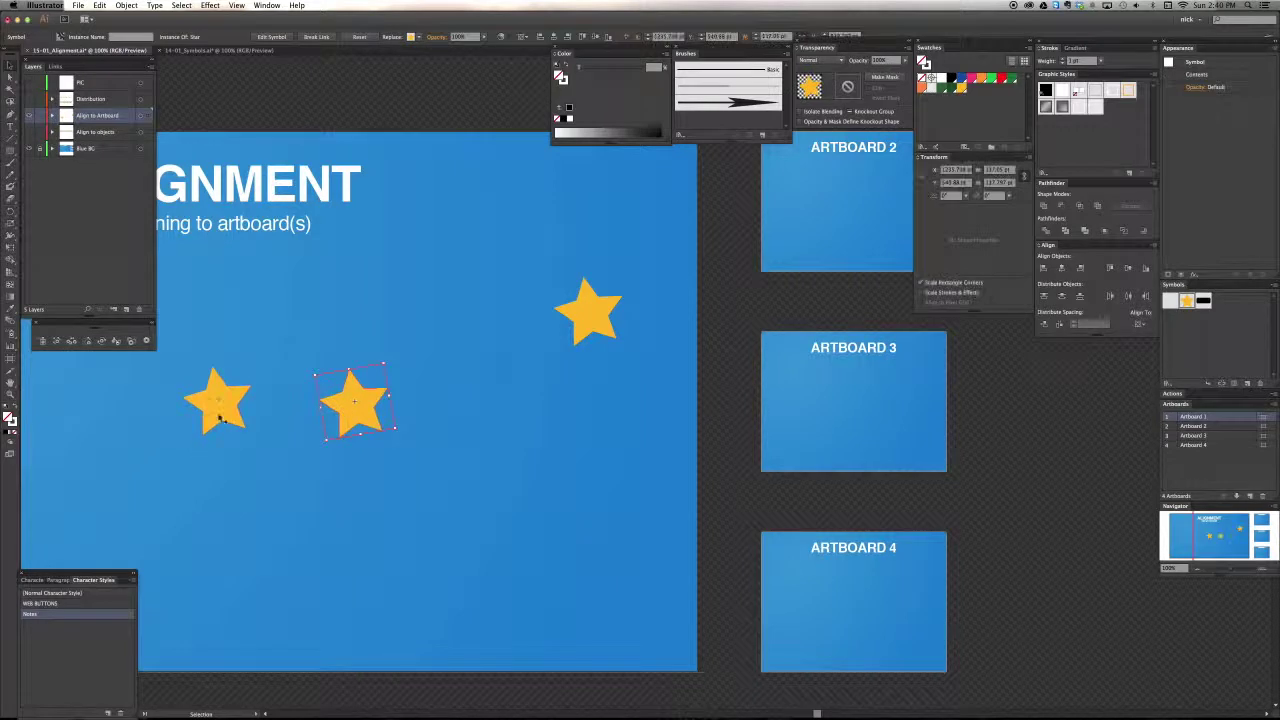
pyautogui.moveTo(217, 405); pyautogui.dragTo(205, 445)
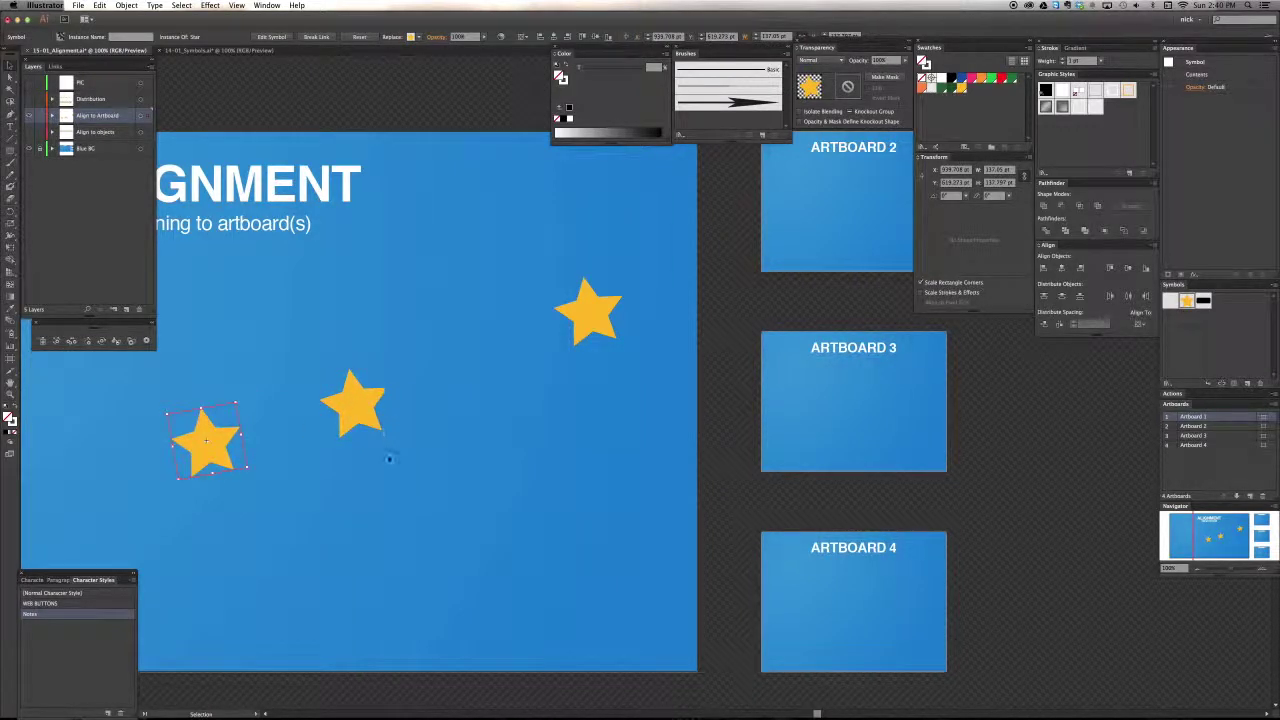
pyautogui.press('super+z')
pyautogui.press('super+z')
pyautogui.click(352, 458)
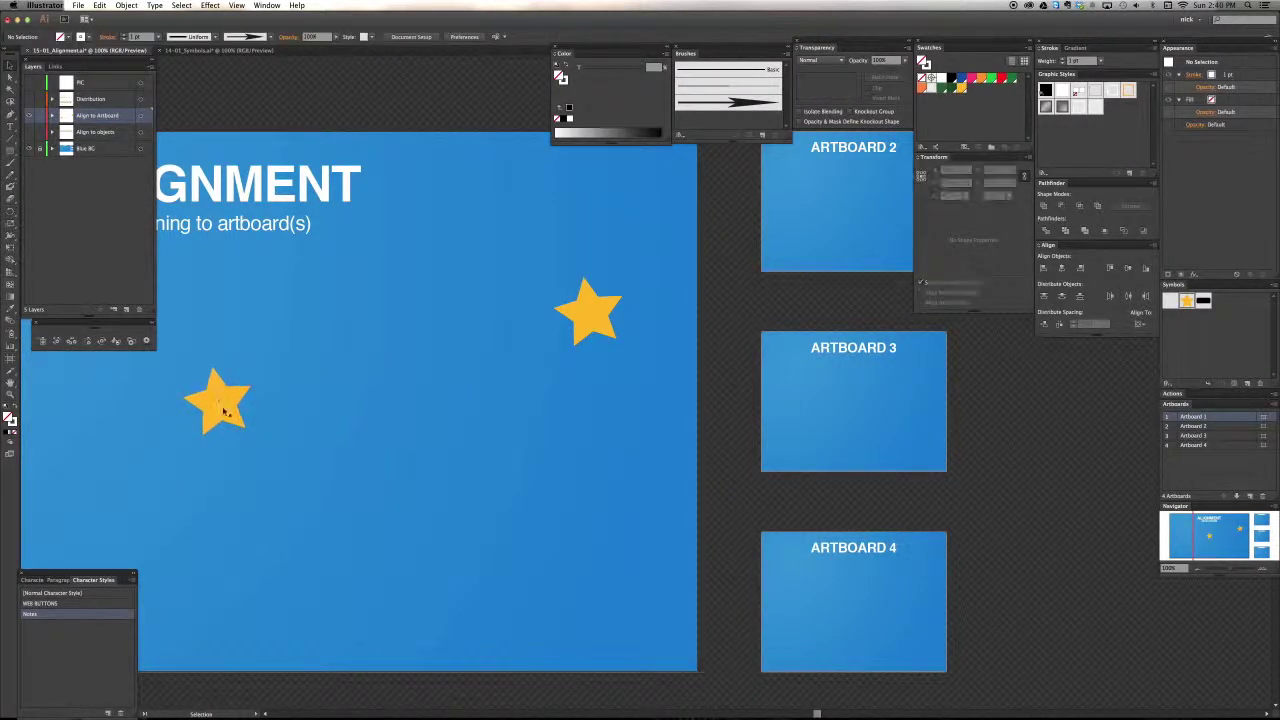
# Try centring the star in the main artboard's upper right area horizontally and vertically on the main artboard, and undo both alignments
pyautogui.click(598, 322)
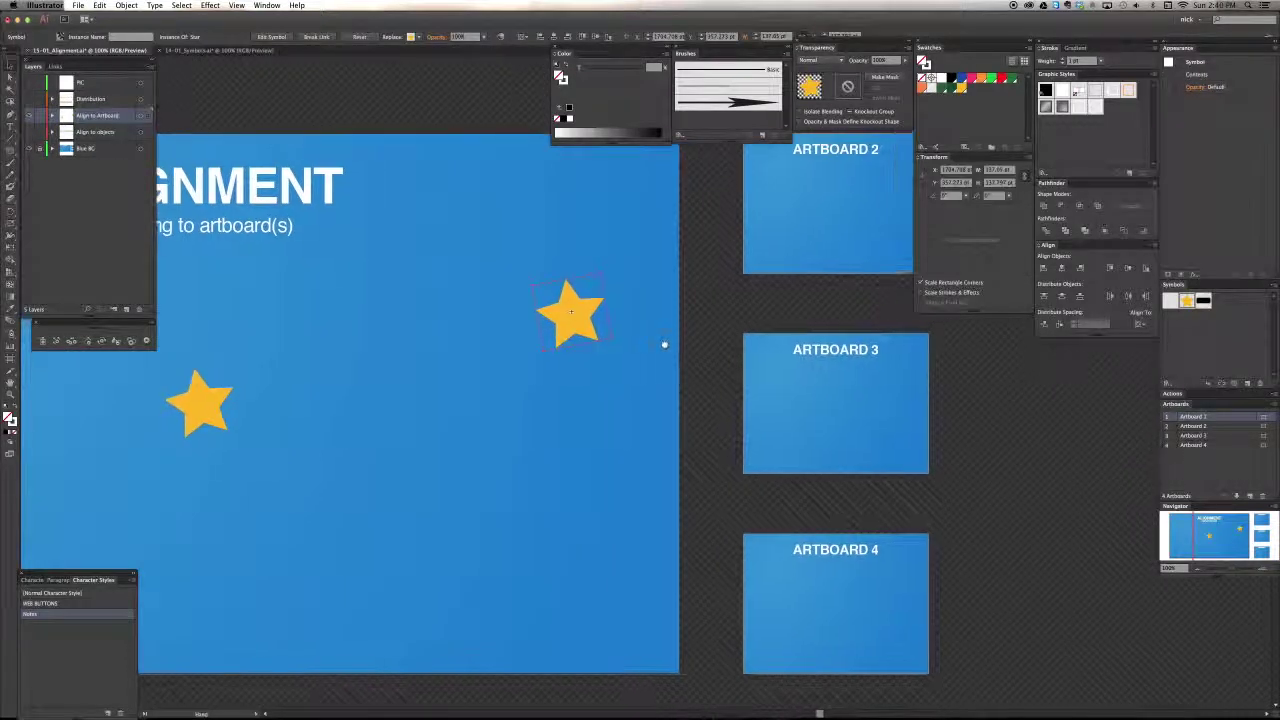
pyautogui.hscroll(1, 663, 343)
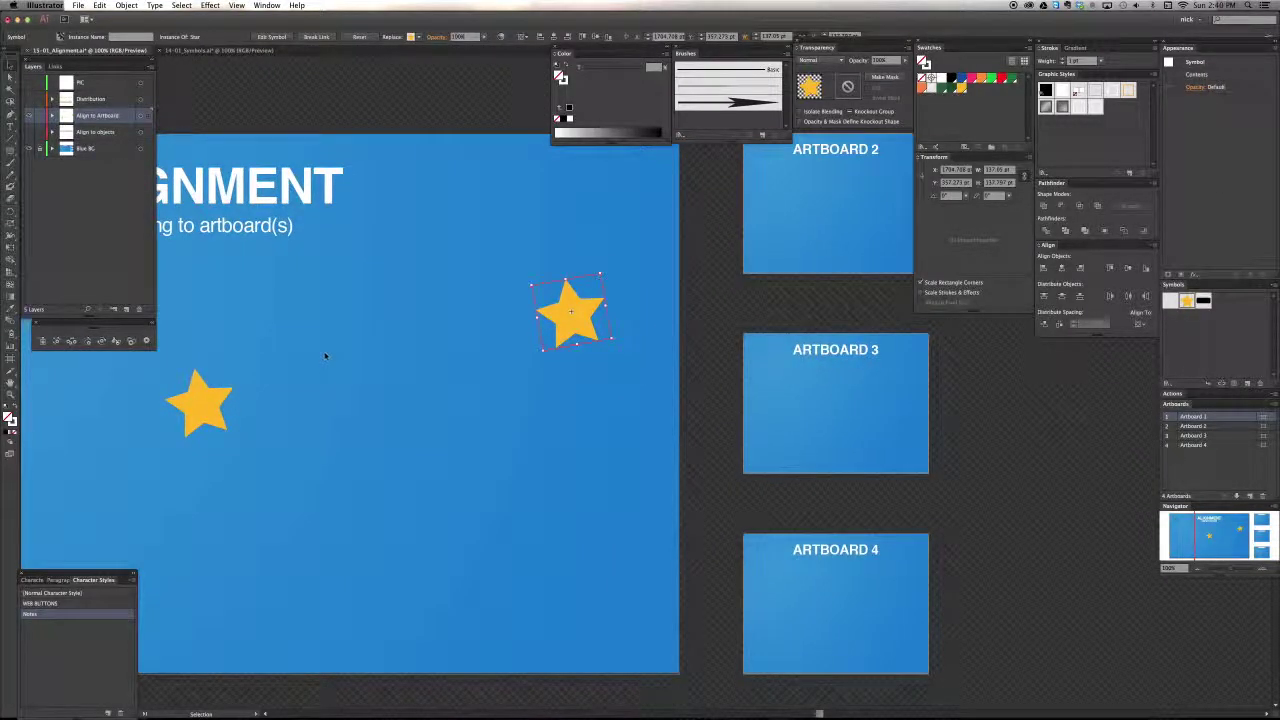
pyautogui.moveTo(529, 371); pyautogui.dragTo(469, 379)
pyautogui.scroll(1, 508, 322)
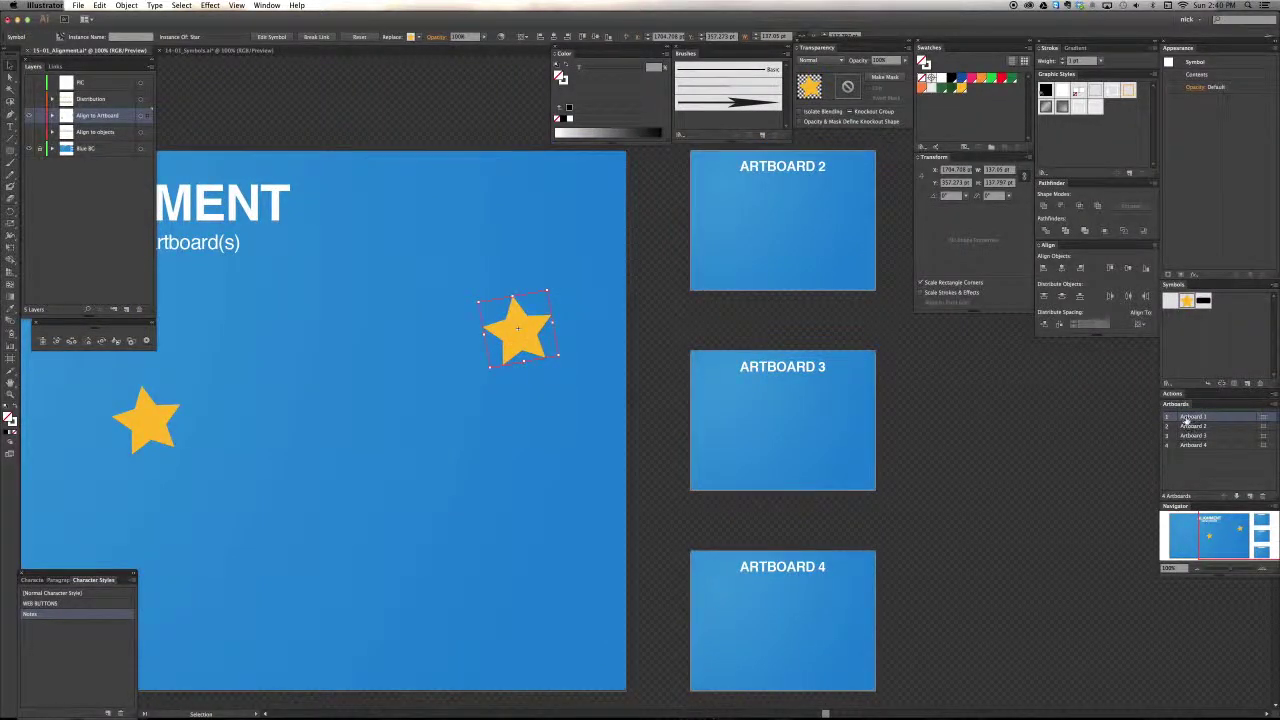
pyautogui.click(887, 369)
pyautogui.click(517, 335)
pyautogui.moveTo(767, 351); pyautogui.dragTo(832, 347)
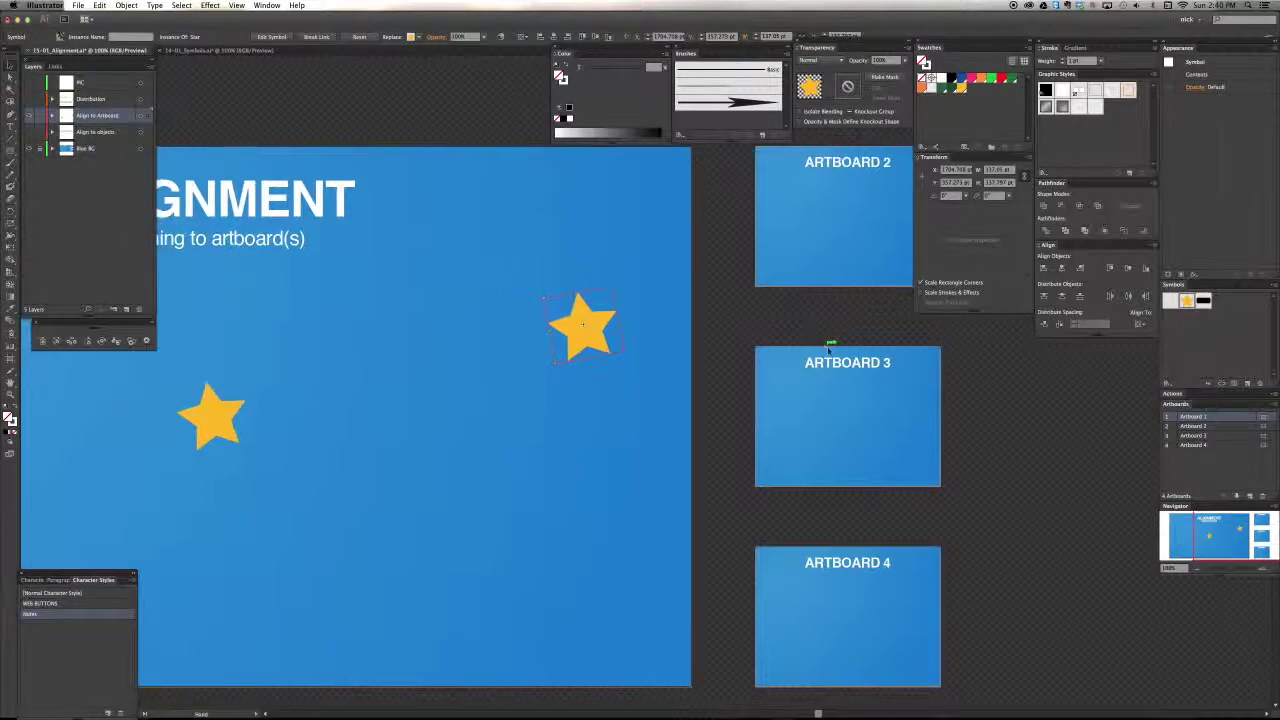
pyautogui.click(1061, 268)
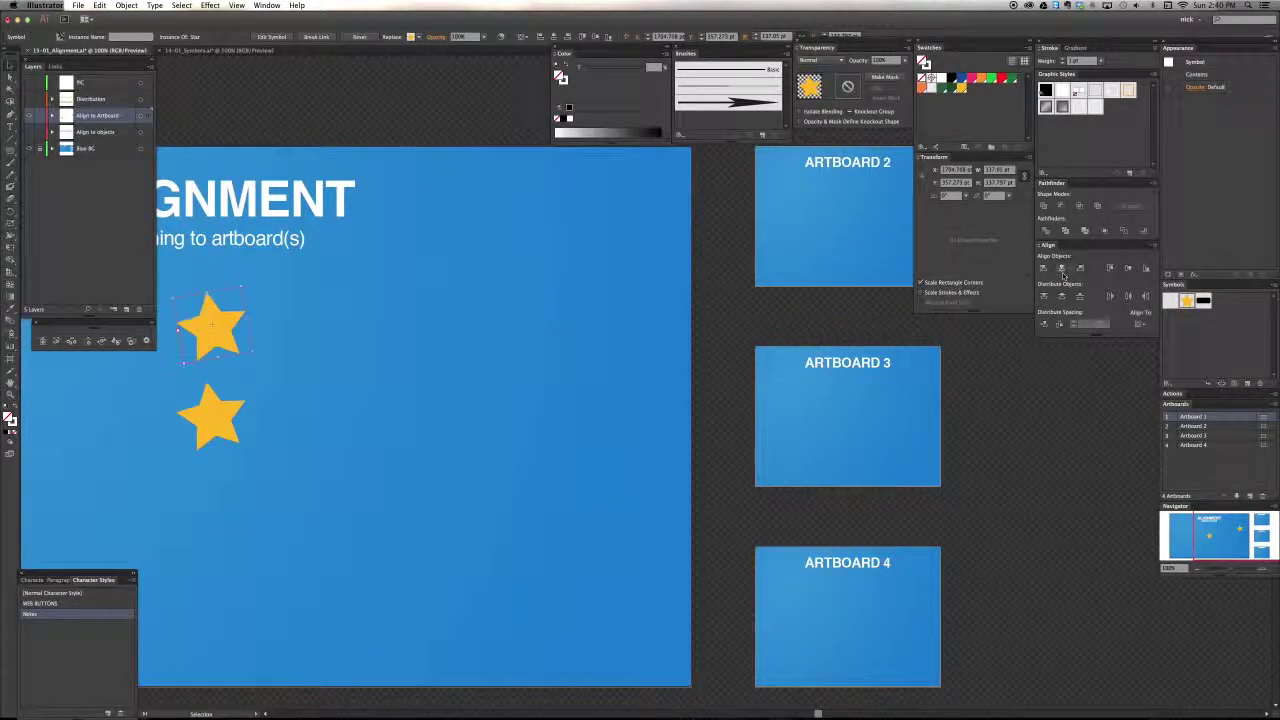
pyautogui.click(1128, 268)
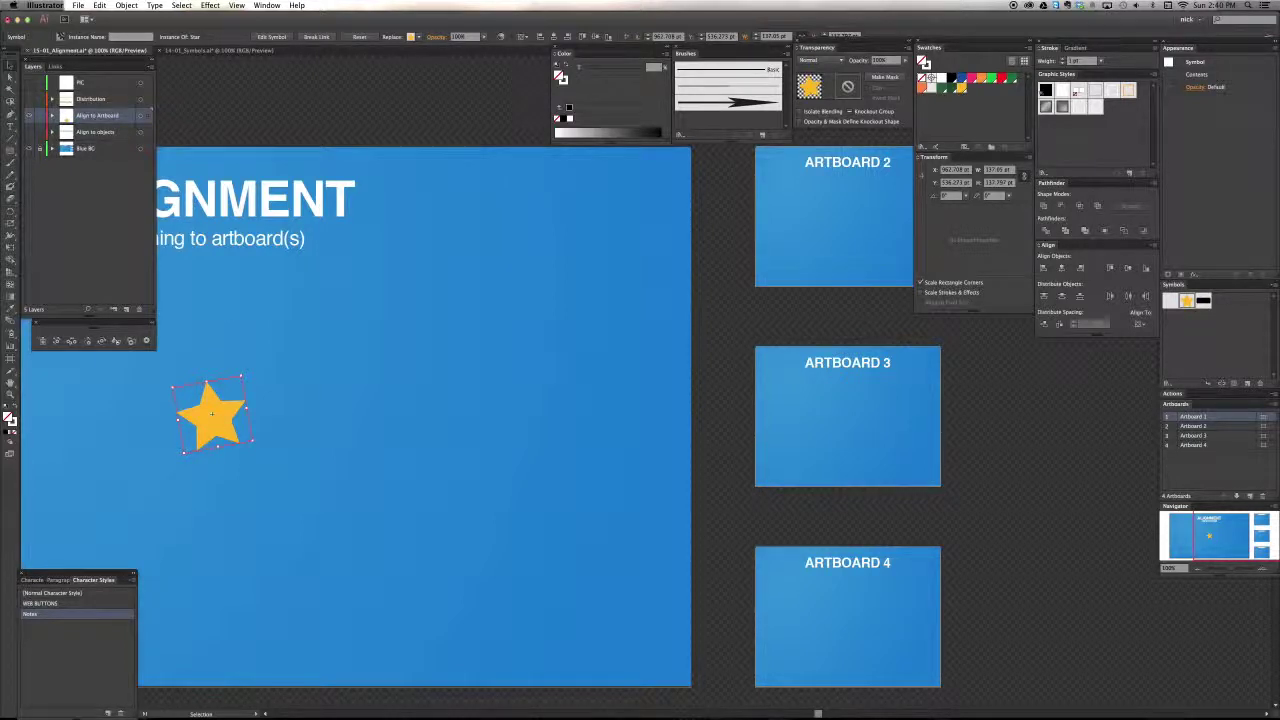
pyautogui.press('super+z')
pyautogui.press('super+z')
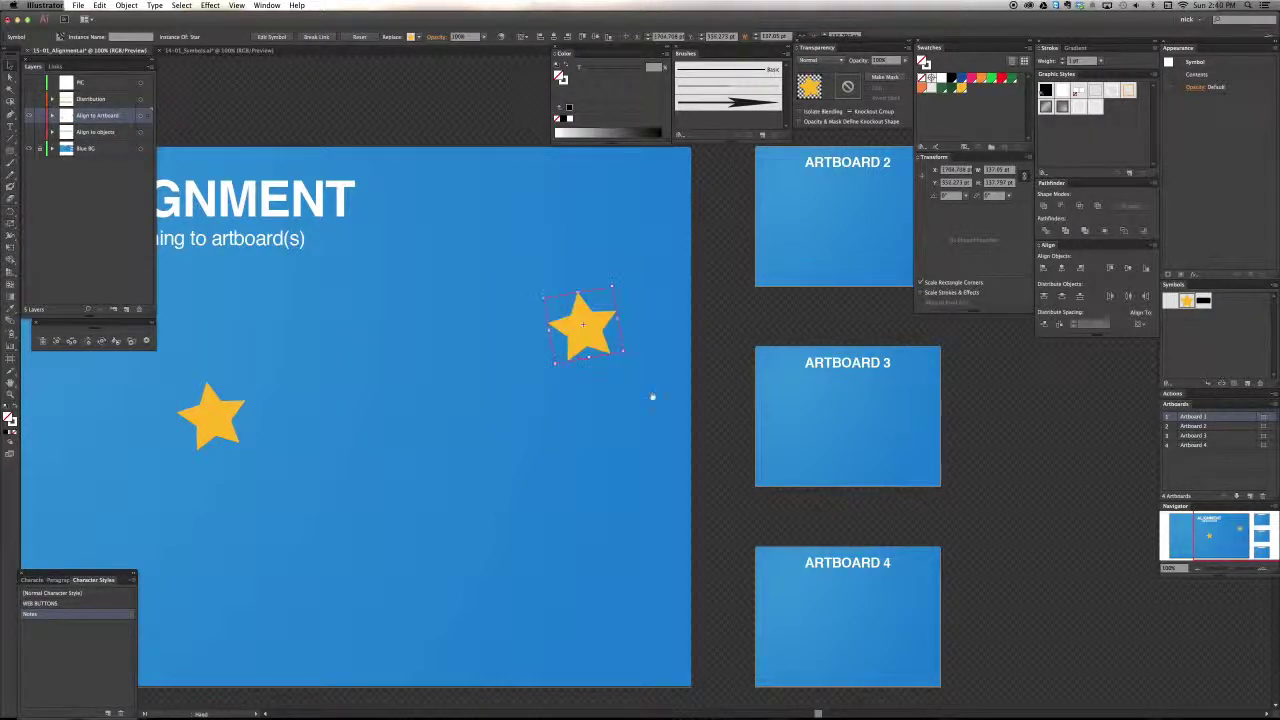
# Make Artboard 2 the active artboard and centre the selected star on it horizontally and vertically
pyautogui.hscroll(3, 654, 394)
pyautogui.scroll(-1, 551, 429)
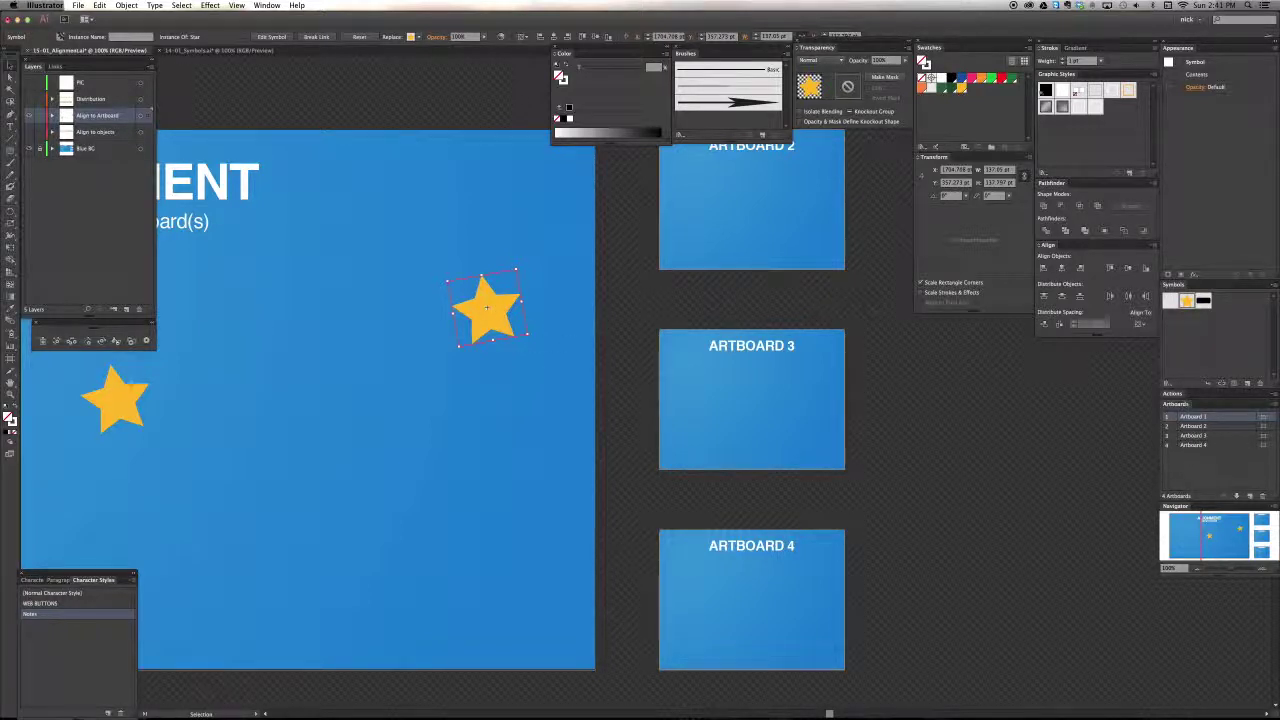
pyautogui.click(1195, 416)
pyautogui.click(1212, 428)
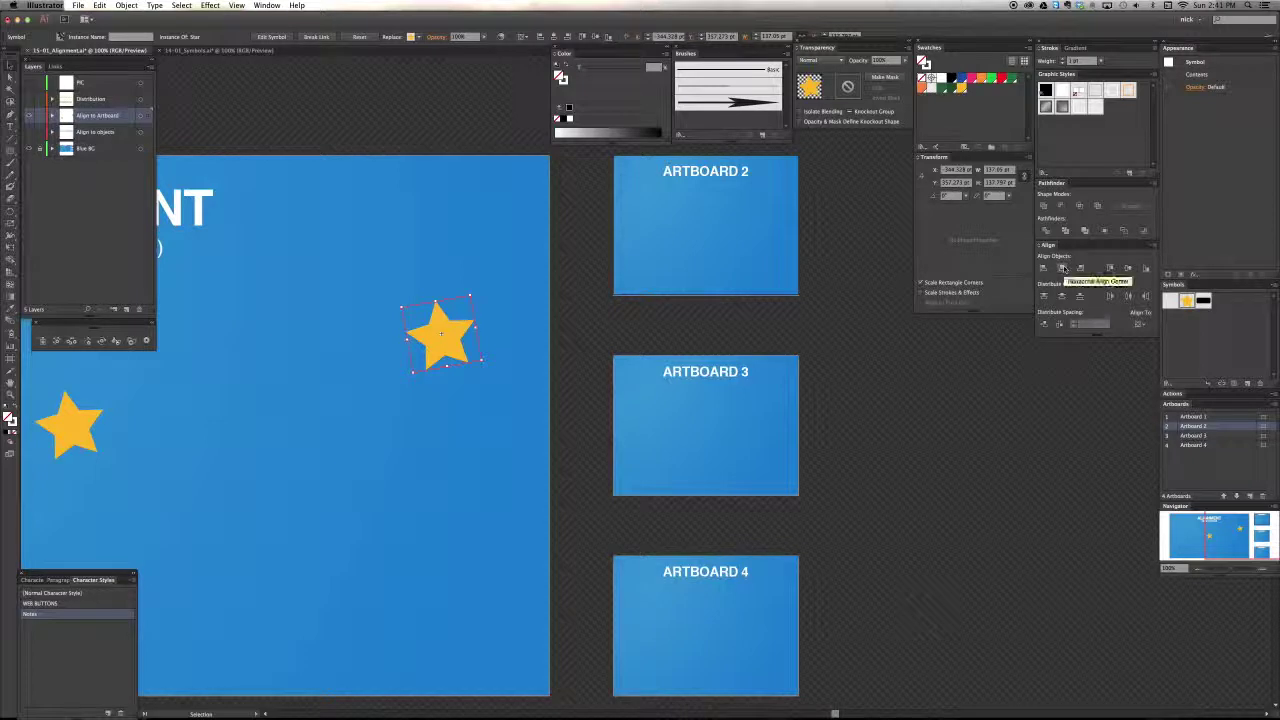
pyautogui.click(1139, 324)
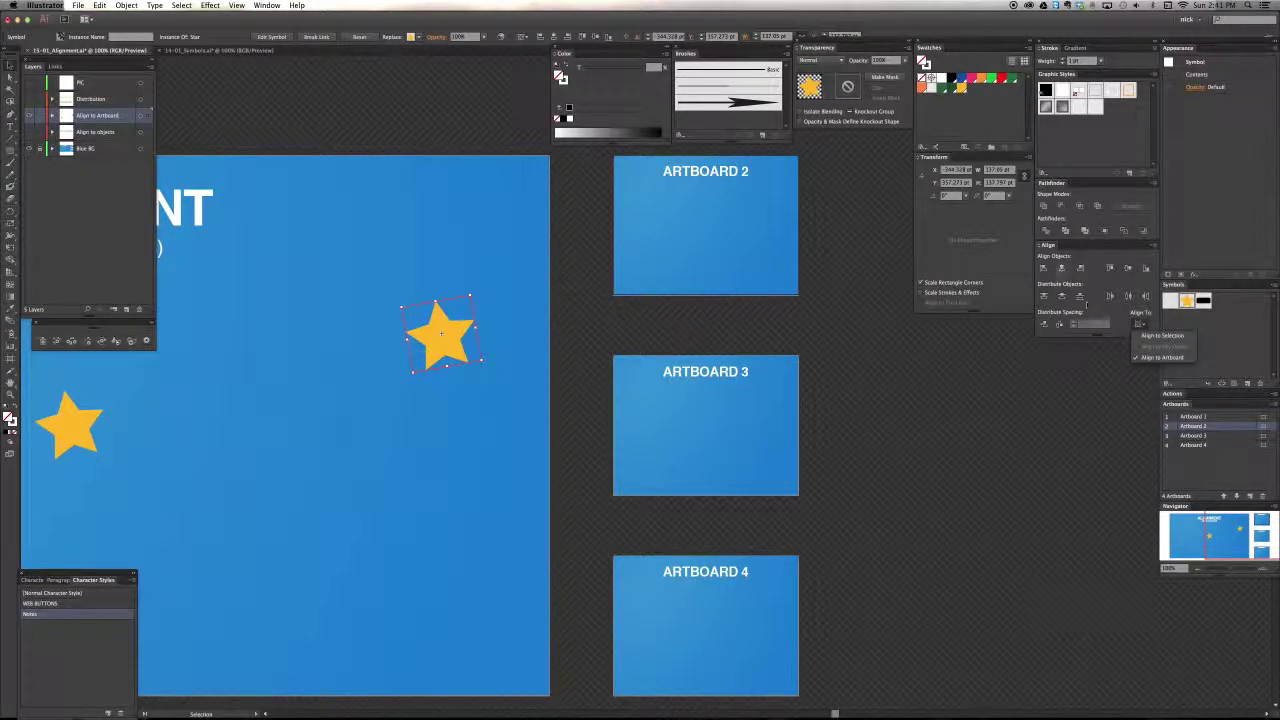
pyautogui.click(1063, 272)
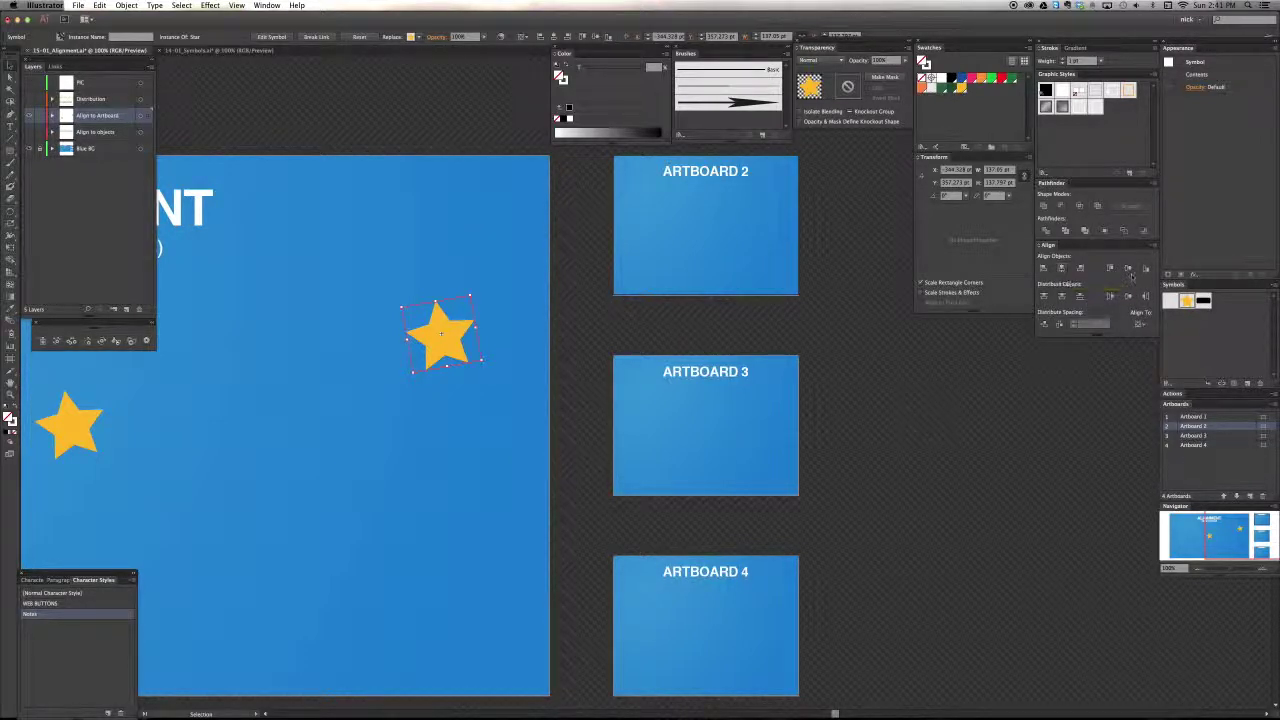
pyautogui.click(1062, 270)
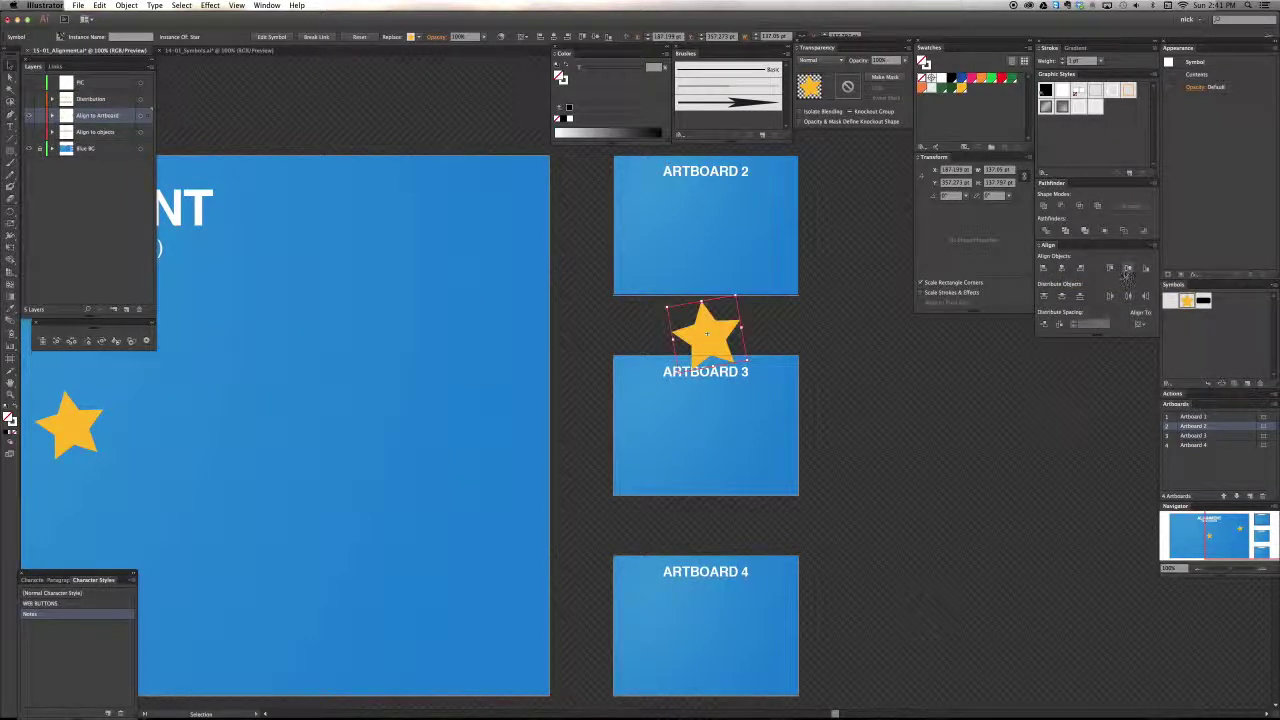
pyautogui.click(1127, 268)
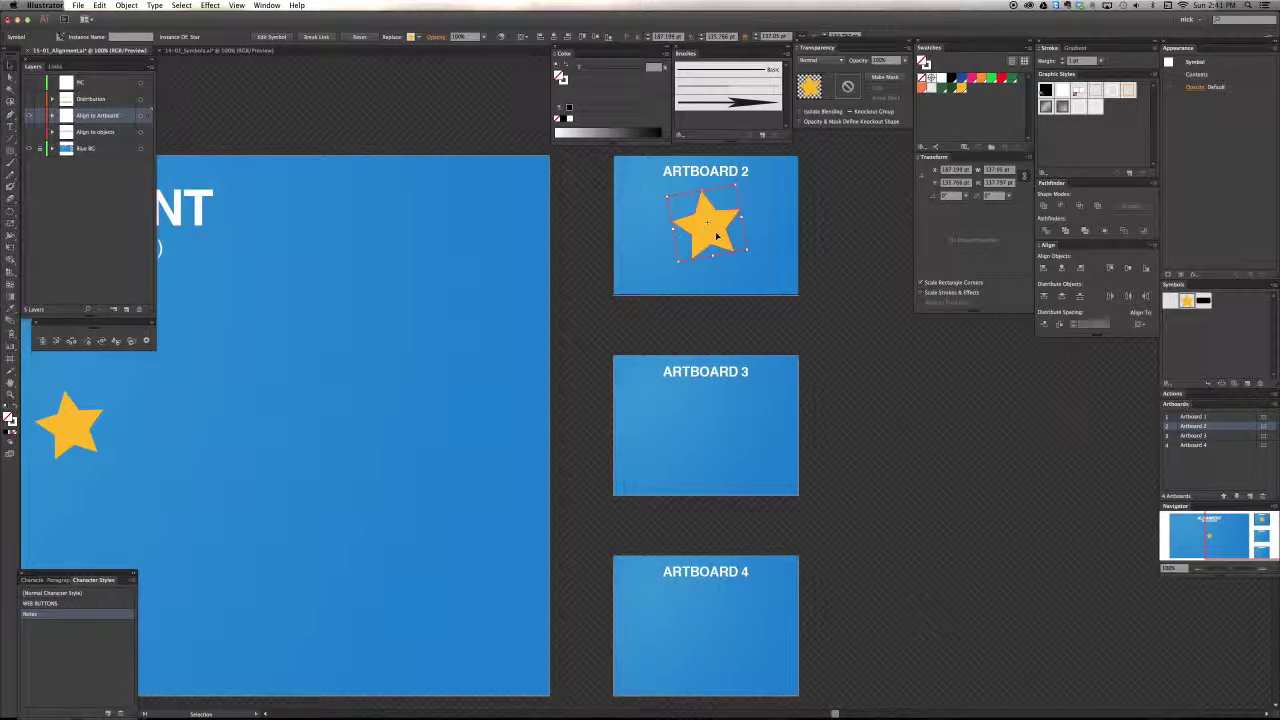
# Make Artboard 4 the active artboard and centre the star vertically on it
pyautogui.hscroll(2, 700, 323)
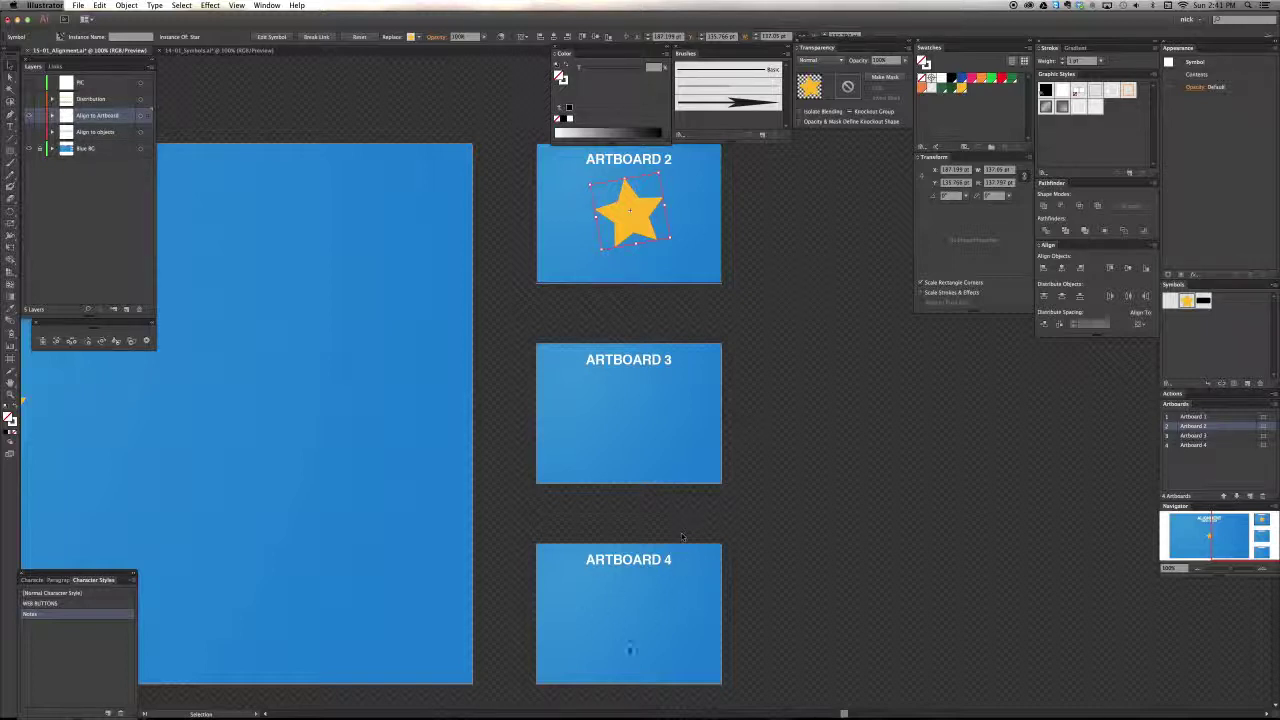
pyautogui.scroll(-1, 635, 609)
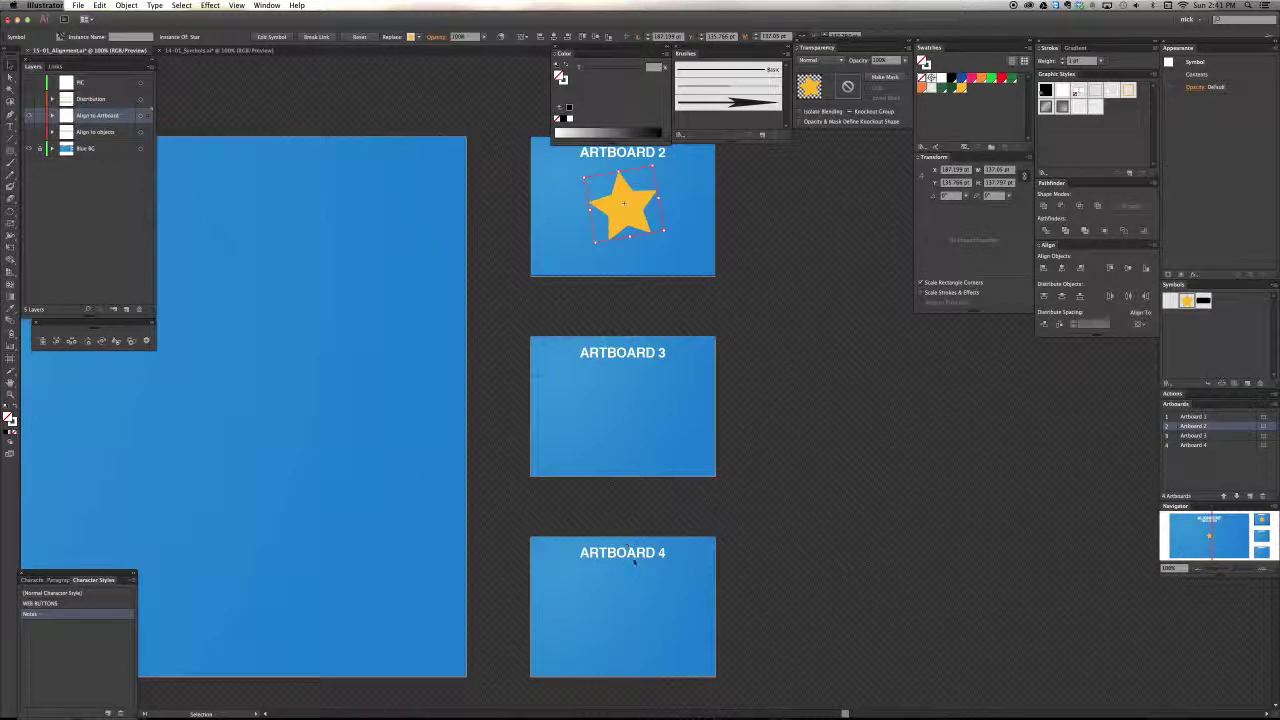
pyautogui.click(1230, 445)
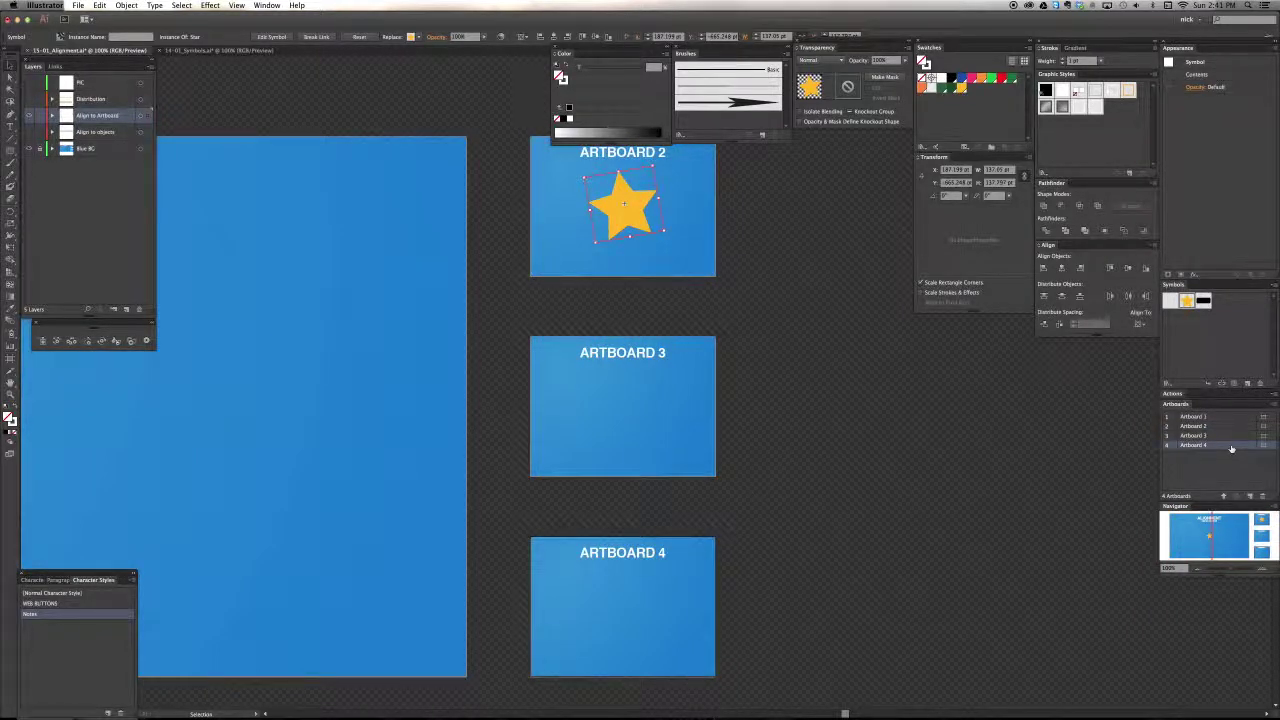
pyautogui.click(1128, 268)
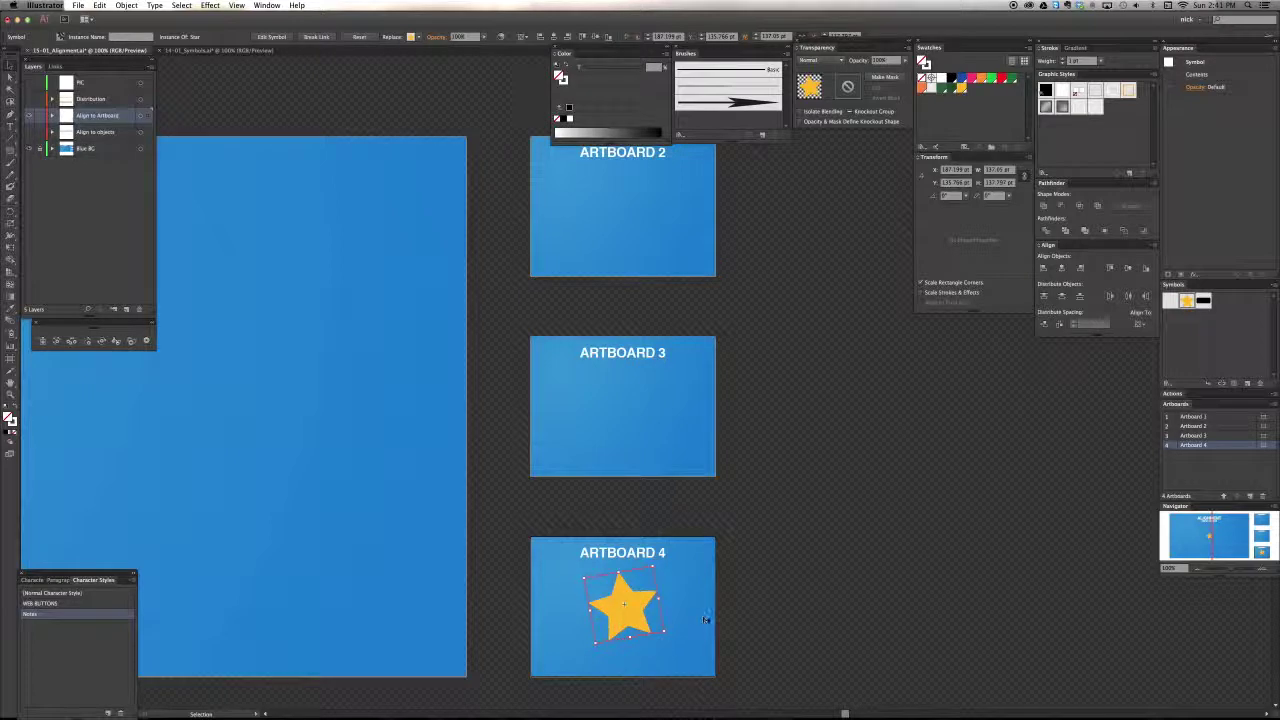
# Move the star from Artboard 4 into Artboard 2's upper left area and shrink it to about 72 pt wide
pyautogui.press('space')
pyautogui.moveTo(706, 614); pyautogui.dragTo(798, 609)
pyautogui.moveTo(720, 592); pyautogui.dragTo(724, 592)
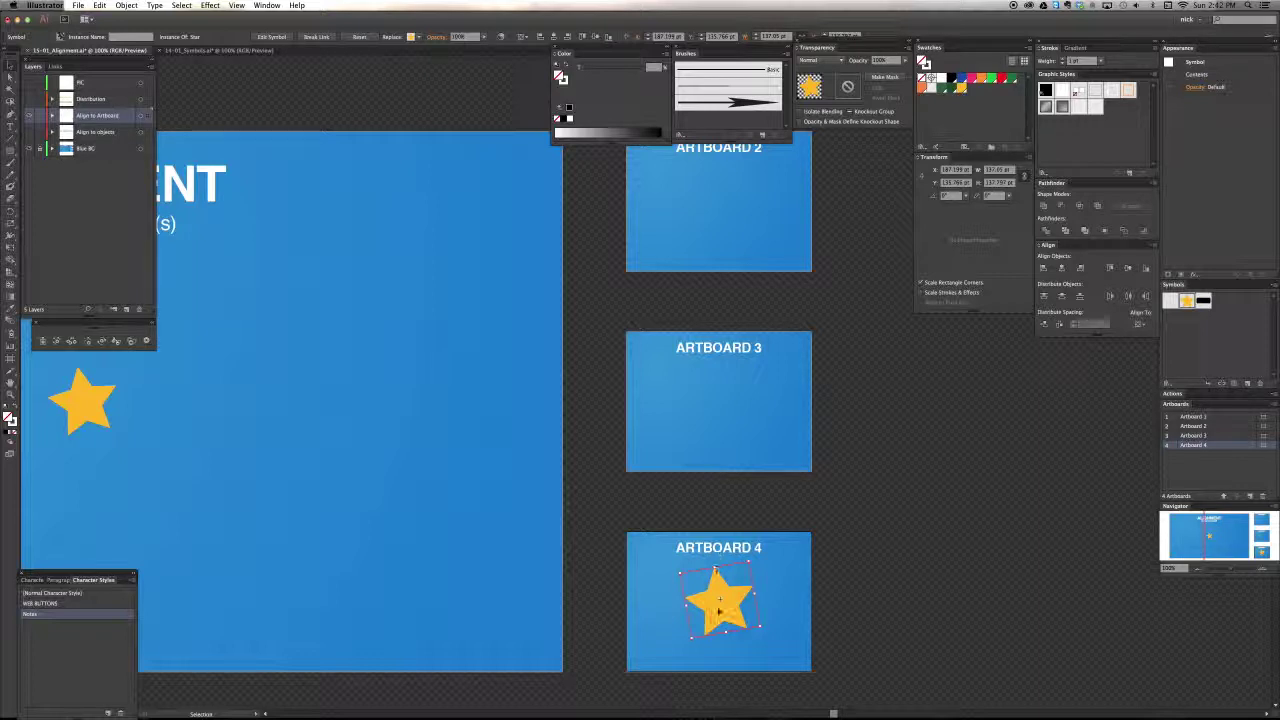
pyautogui.moveTo(718, 578); pyautogui.dragTo(418, 386)
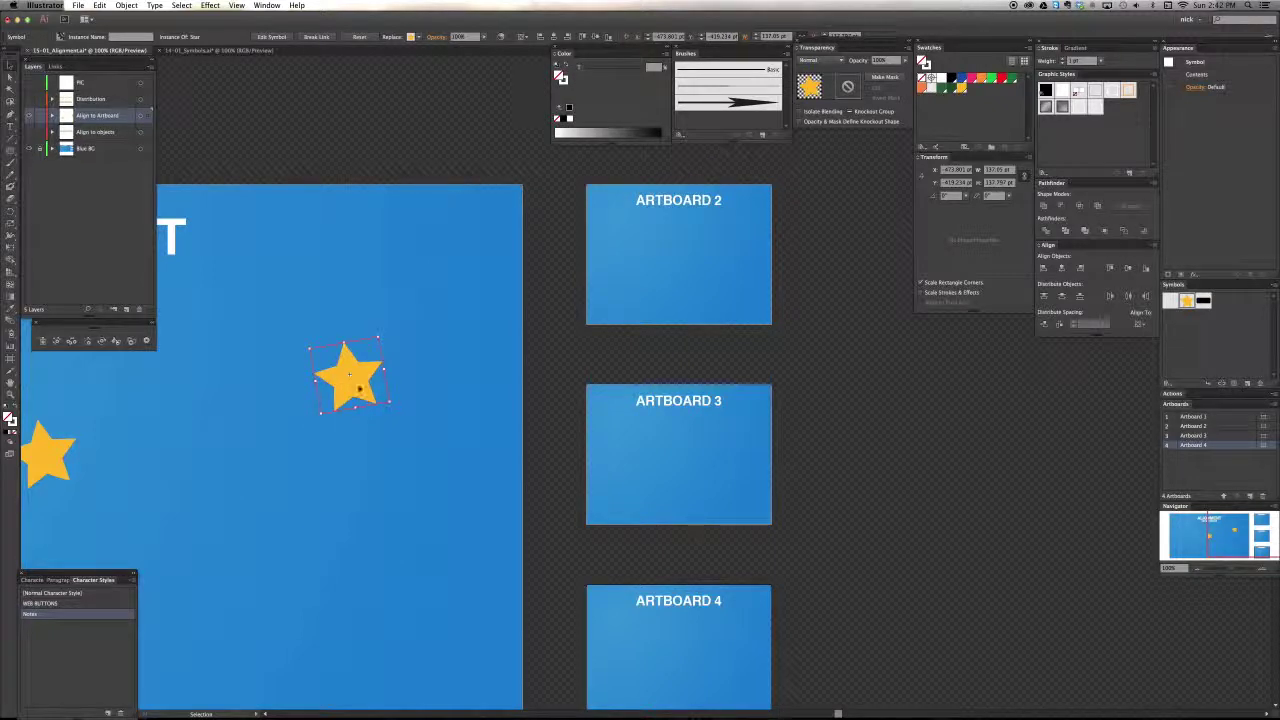
pyautogui.moveTo(518, 353); pyautogui.dragTo(486, 329)
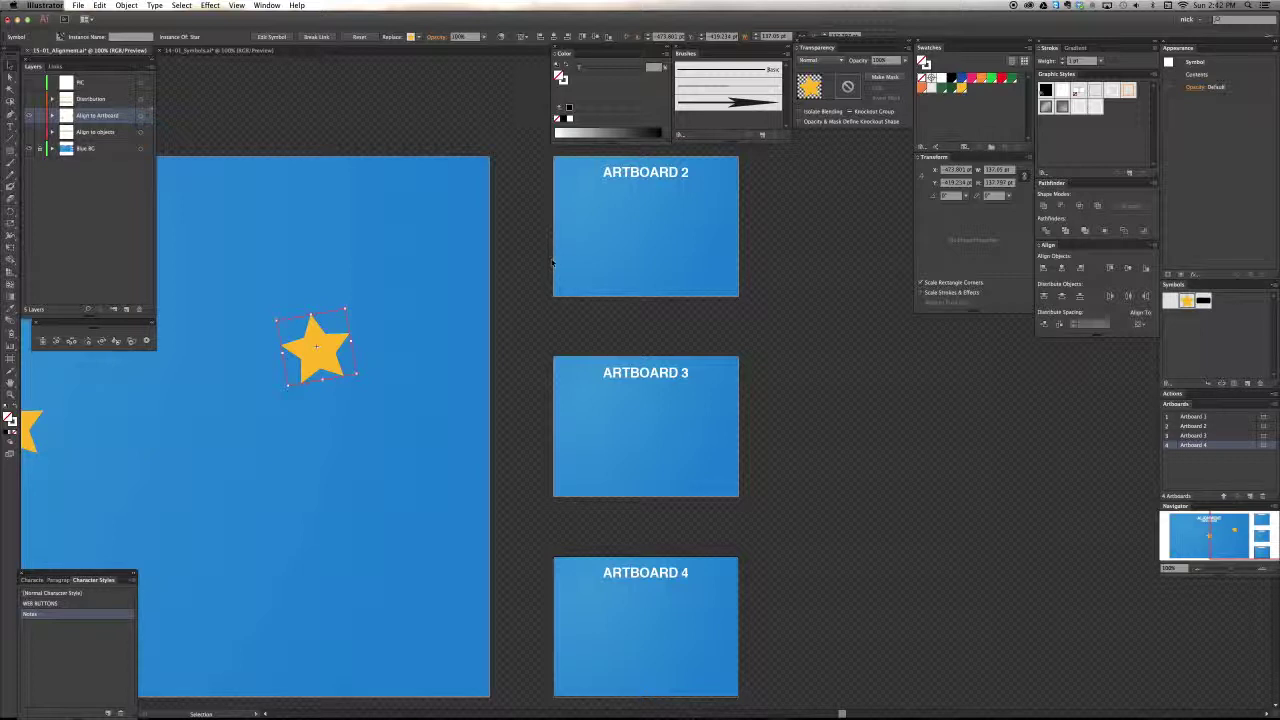
pyautogui.moveTo(334, 358); pyautogui.dragTo(605, 222)
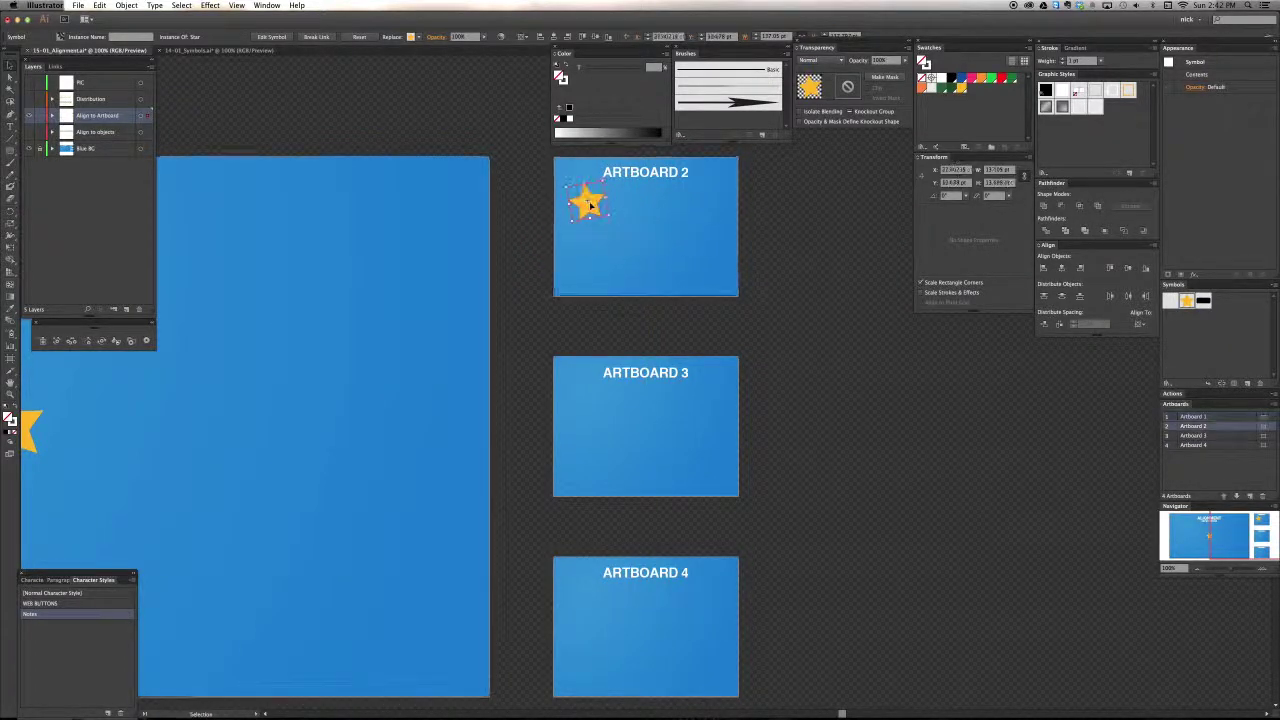
# Activate Artboards 2, 3 and 4 in turn on the canvas, and return to Artboard 2
pyautogui.click(633, 245)
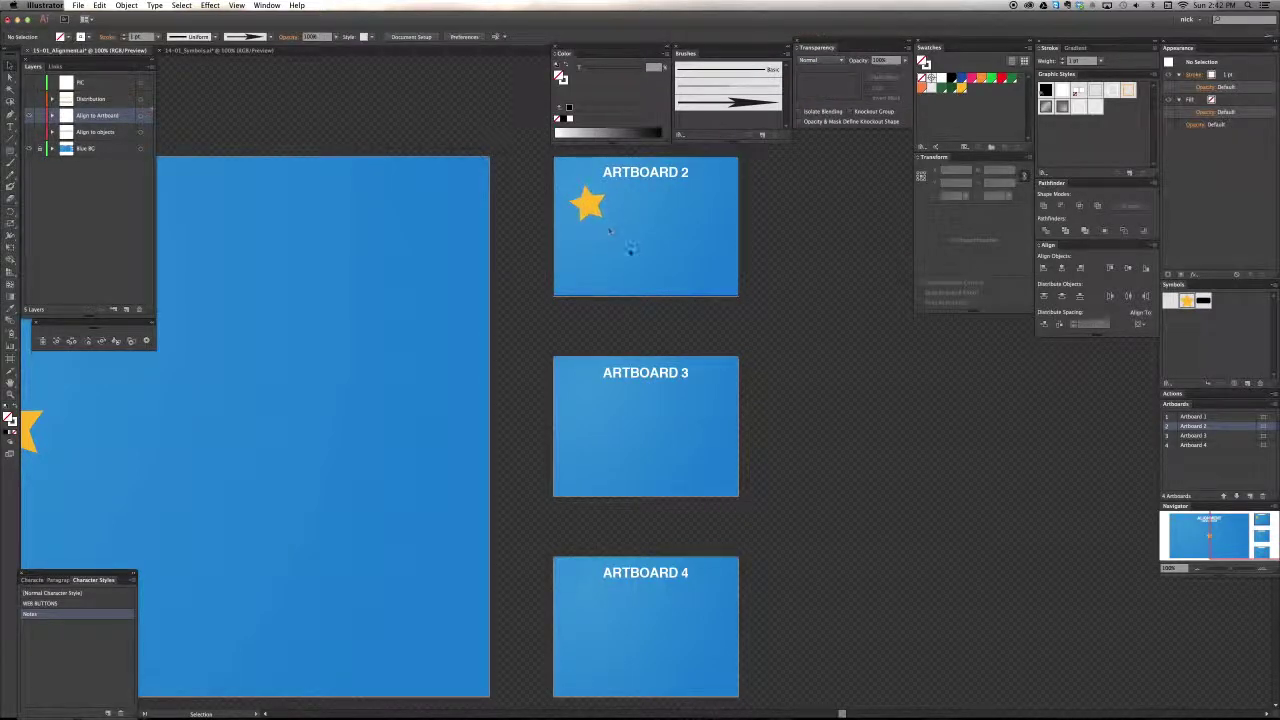
pyautogui.click(639, 410)
pyautogui.click(643, 629)
pyautogui.click(656, 427)
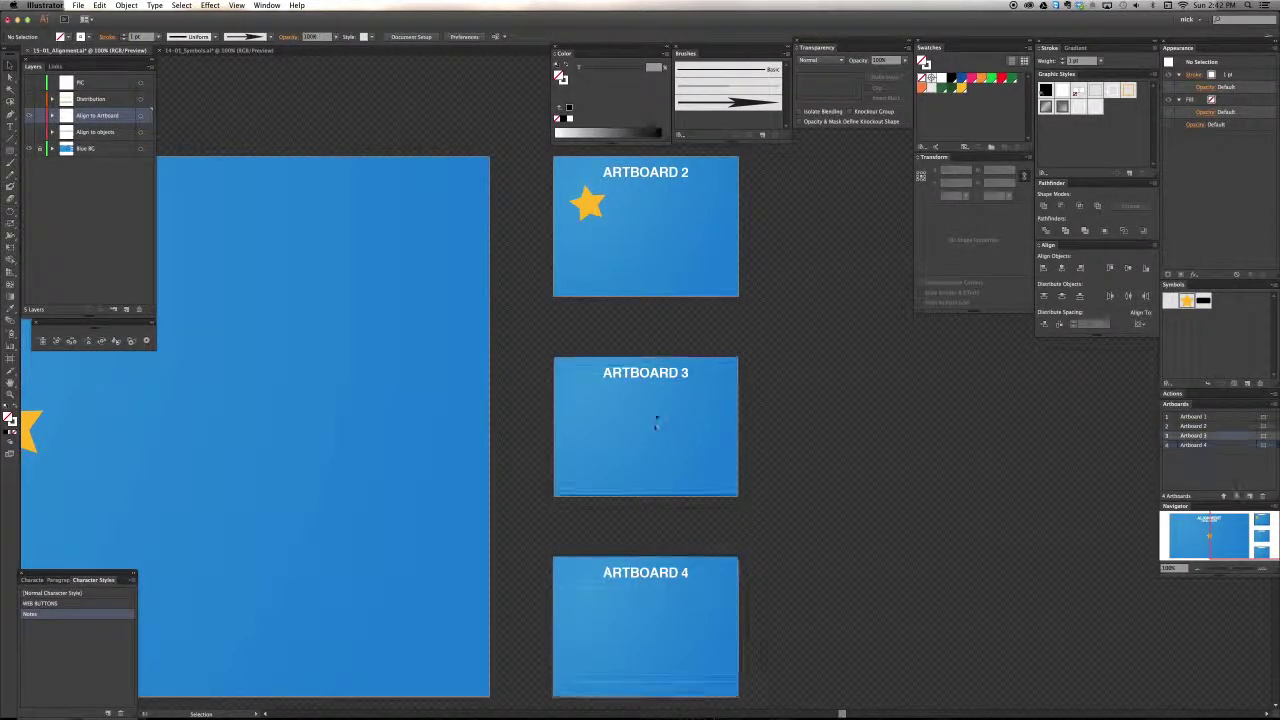
pyautogui.click(646, 273)
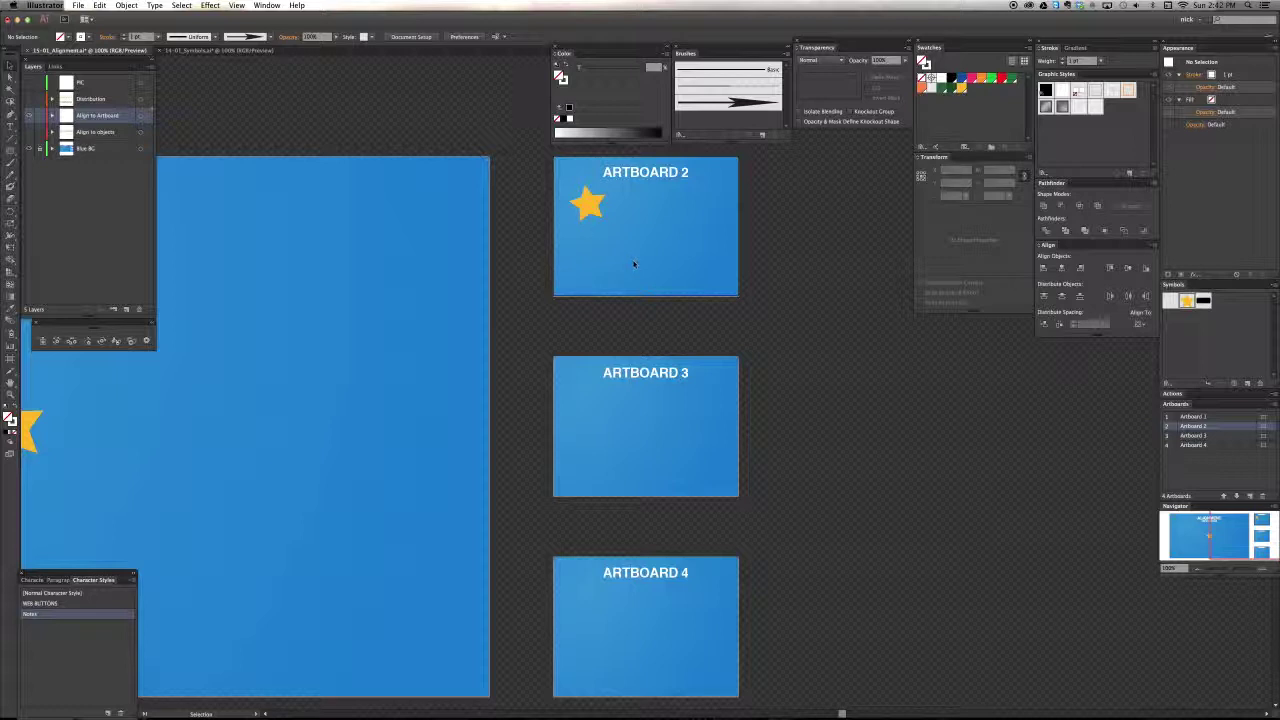
# Copy the small star from Artboard 2 and paste it in place on Artboard 3
pyautogui.click(594, 207)
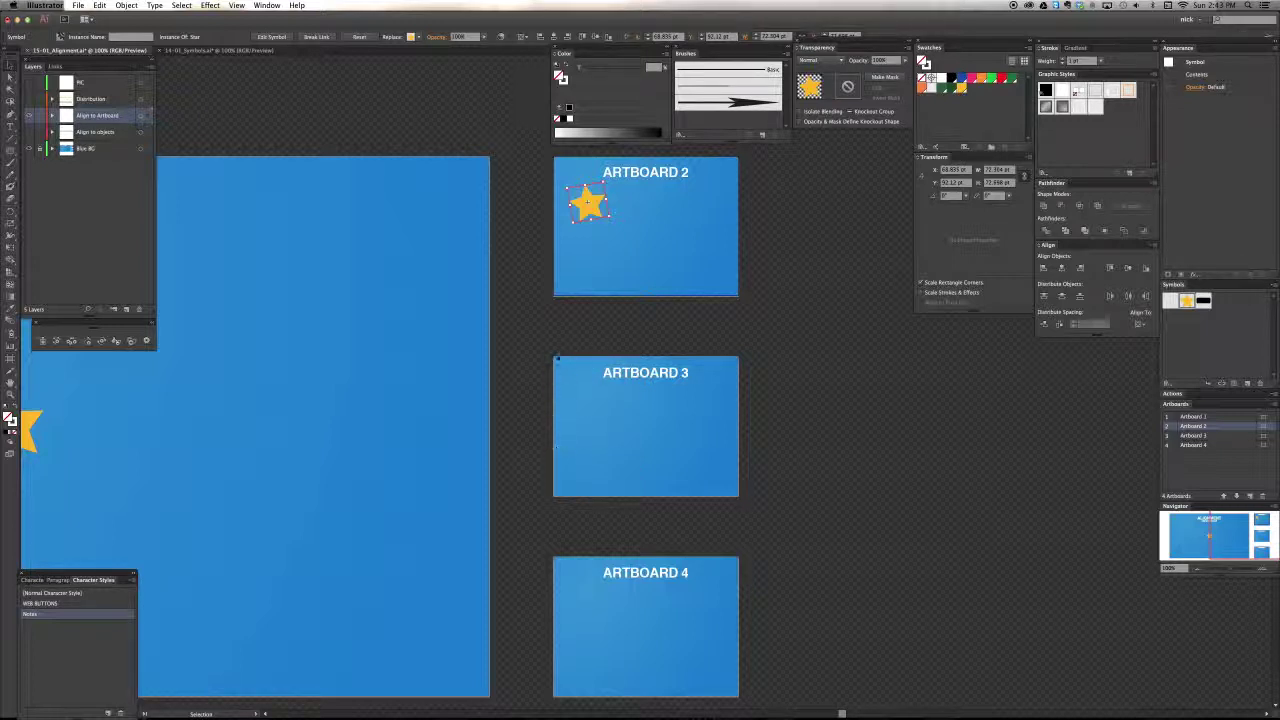
pyautogui.click(595, 422)
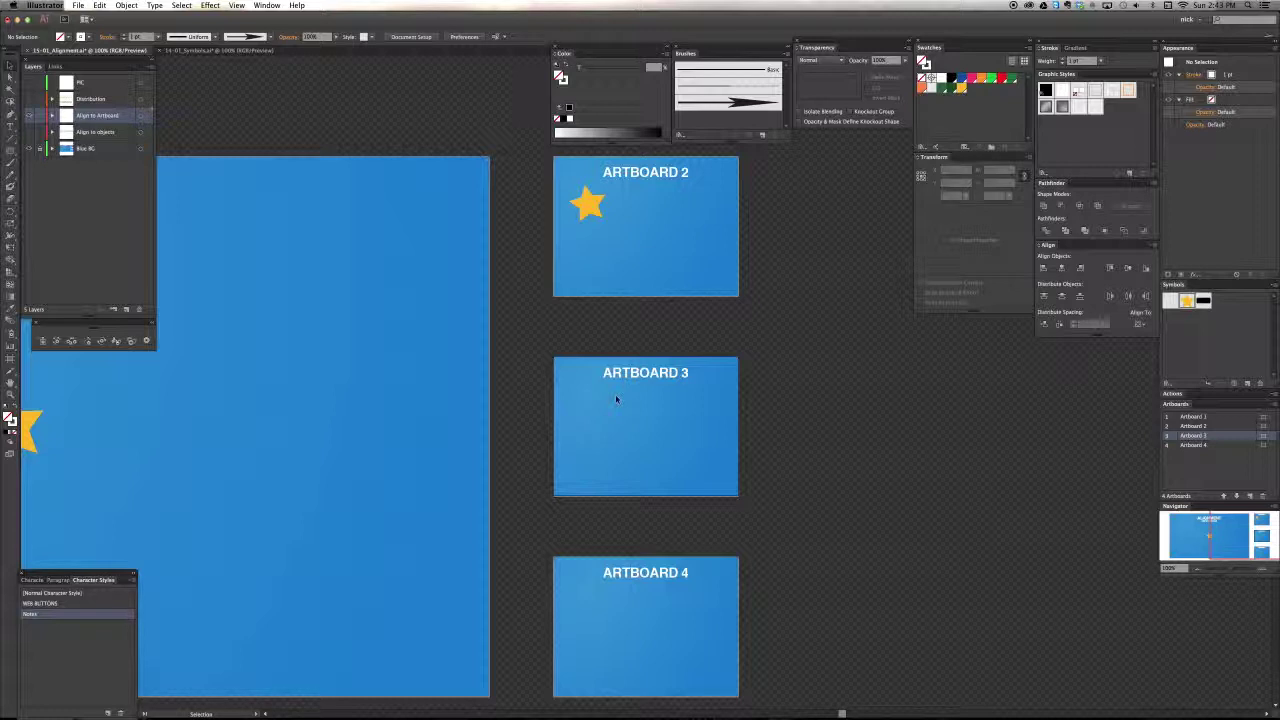
pyautogui.press('super+shift+v')
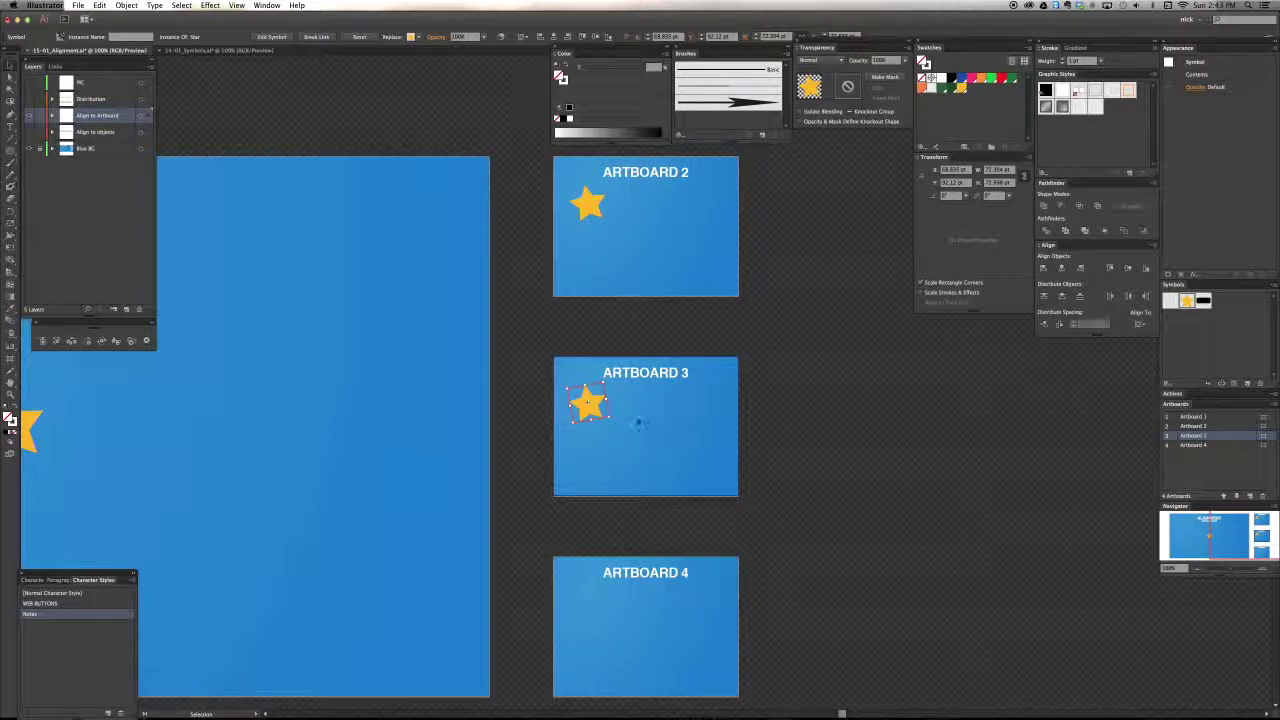
# Make Artboard 4 active and paste the copied star in place on it
pyautogui.click(586, 620)
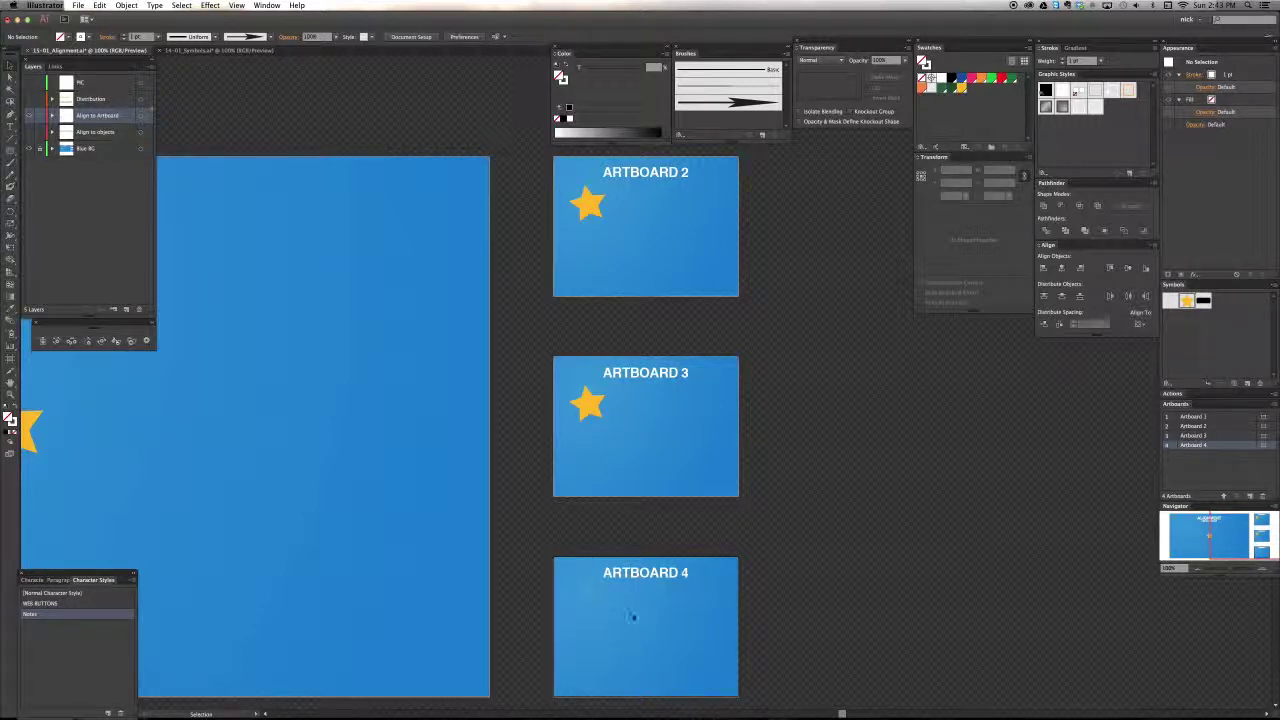
pyautogui.click(443, 429)
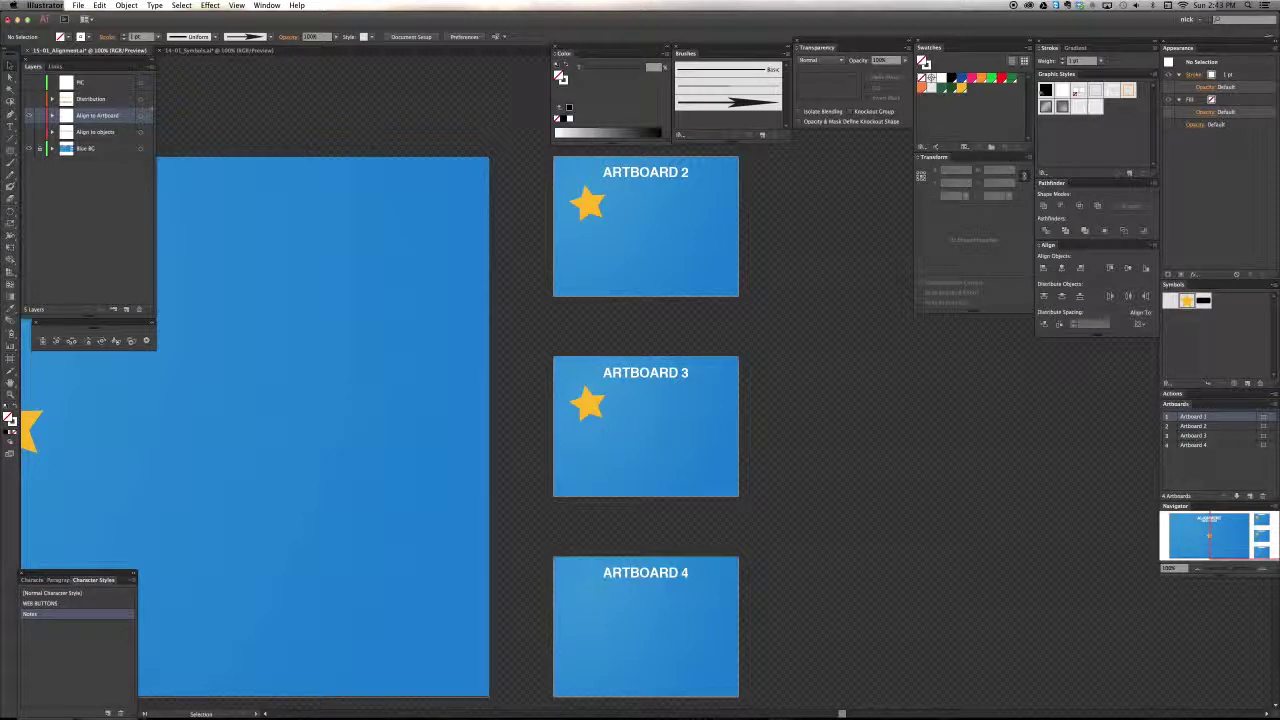
pyautogui.click(584, 602)
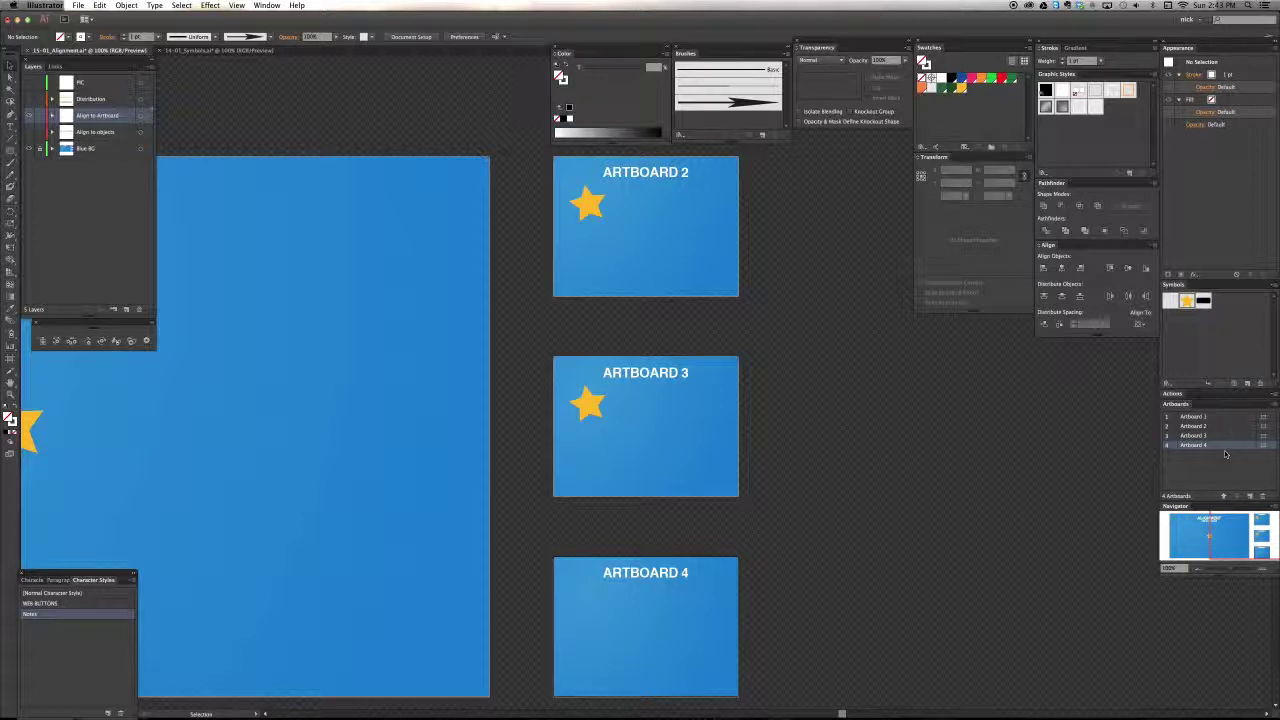
pyautogui.press('a')
pyautogui.press('v')
pyautogui.press('super+shift+v')
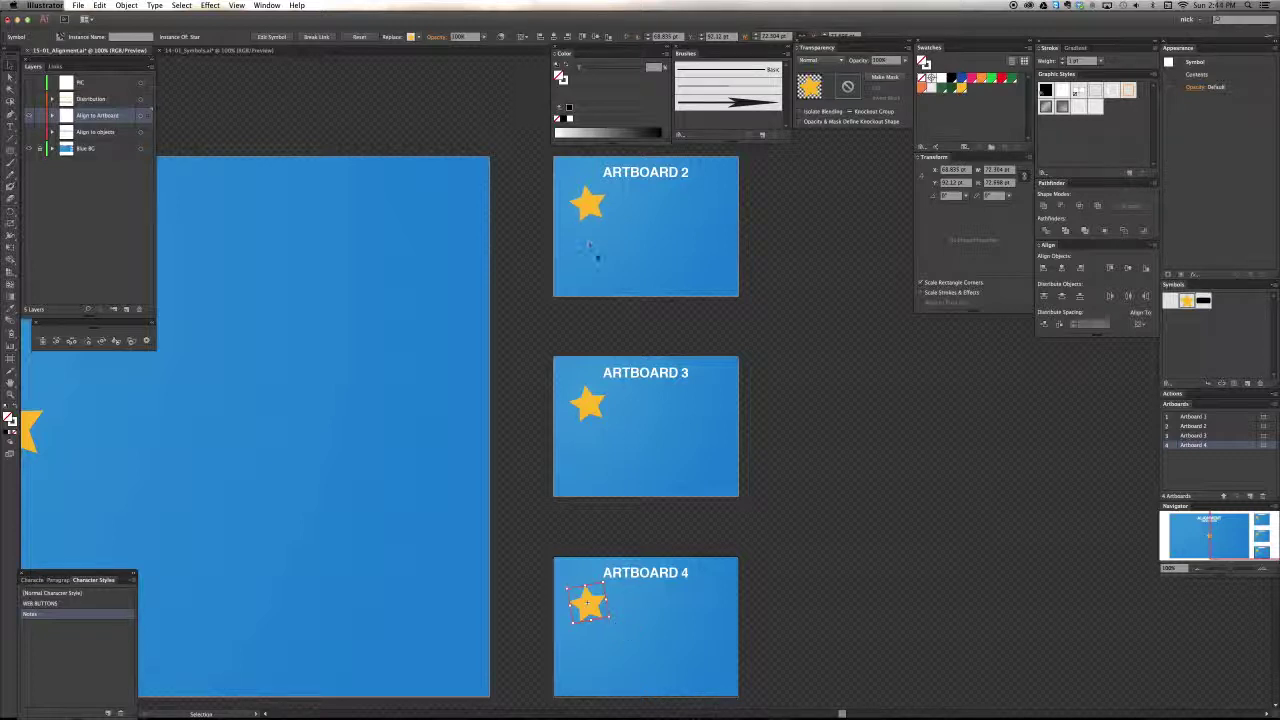
# Delete the pasted stars from Artboards 4 and 3
pyautogui.press('Delete')
pyautogui.click(589, 401)
pyautogui.press('Delete')
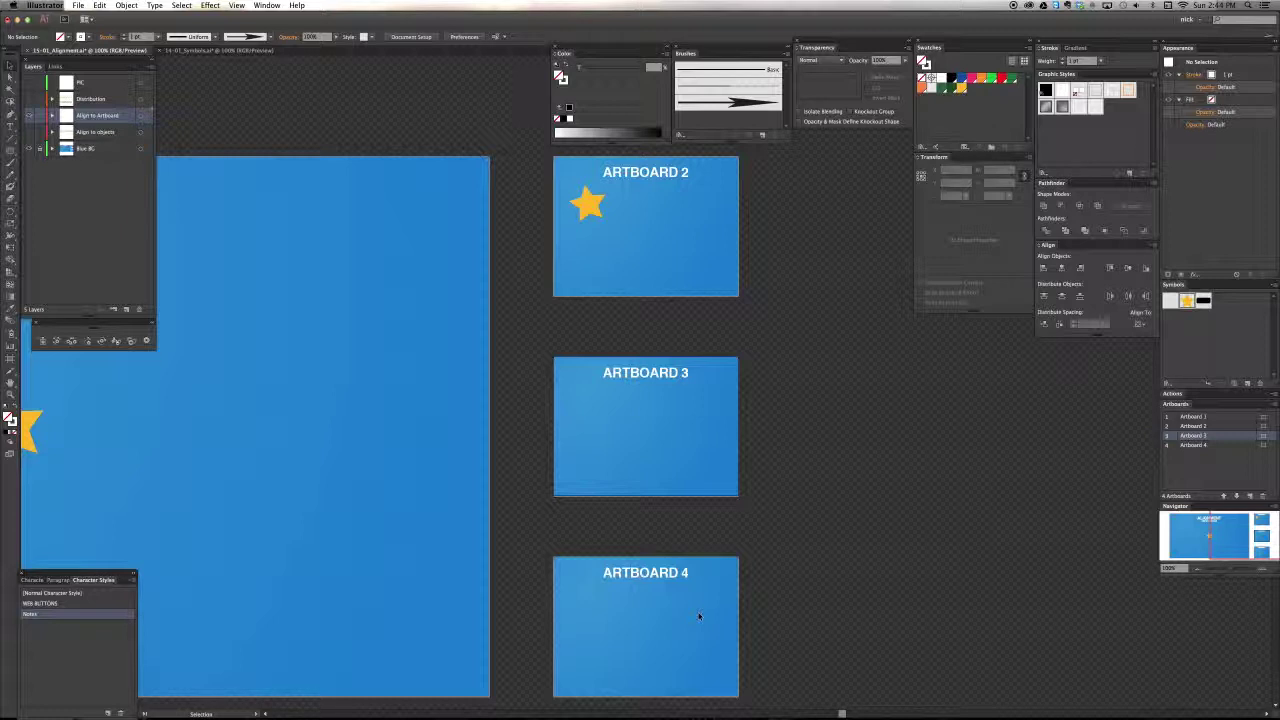
# Cut the small star from Artboard 2 and paste it on all artboards at the same position
pyautogui.press('a')
pyautogui.press('v')
pyautogui.click(589, 208)
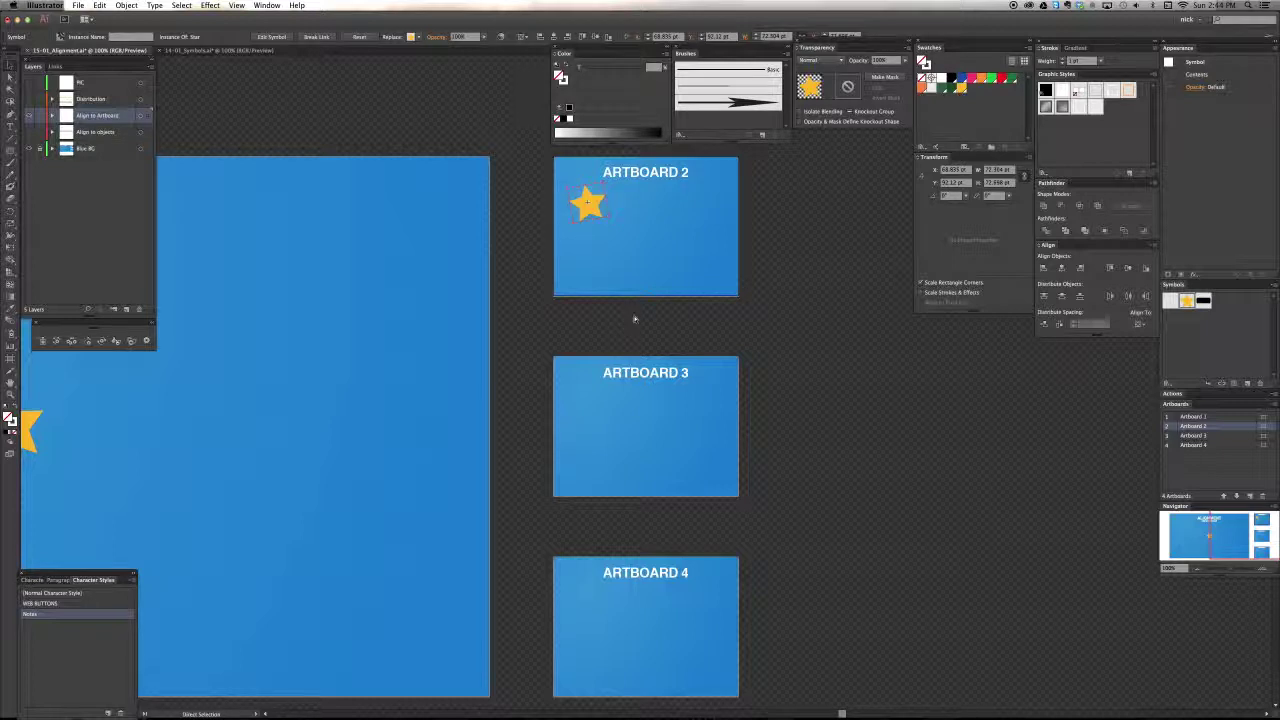
pyautogui.press('Delete')
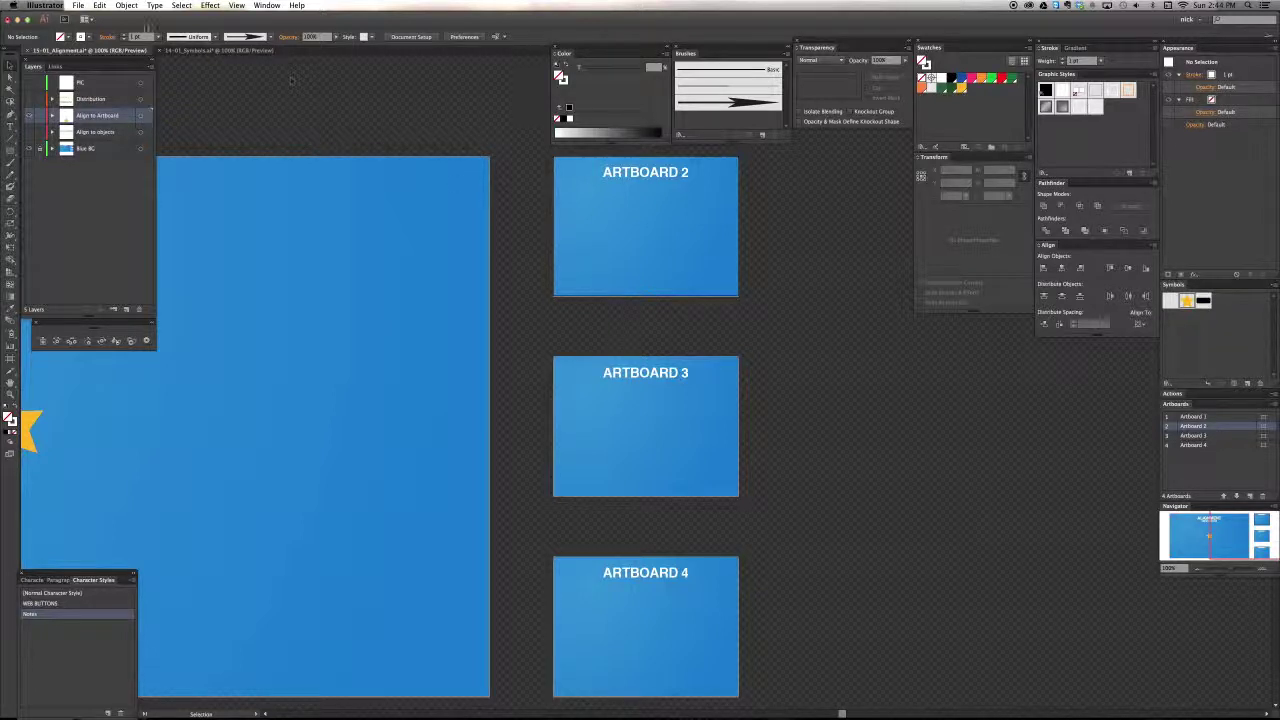
pyautogui.click(102, 6)
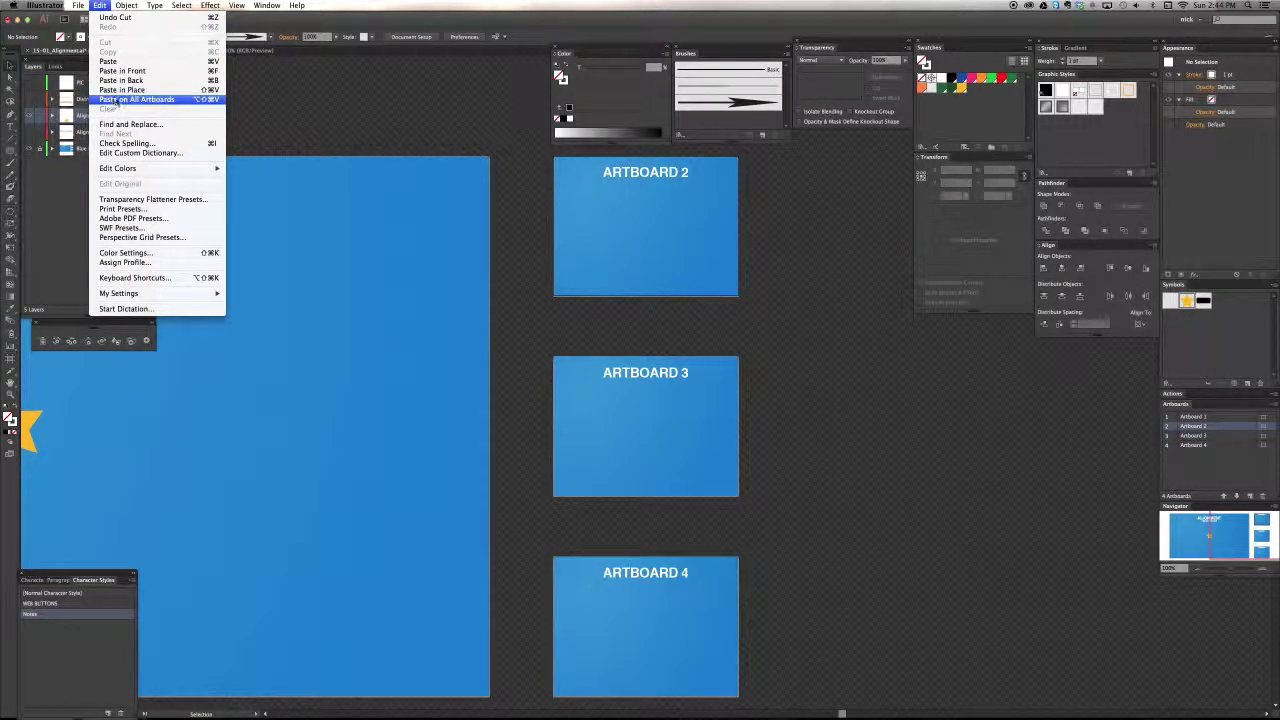
pyautogui.click(180, 103)
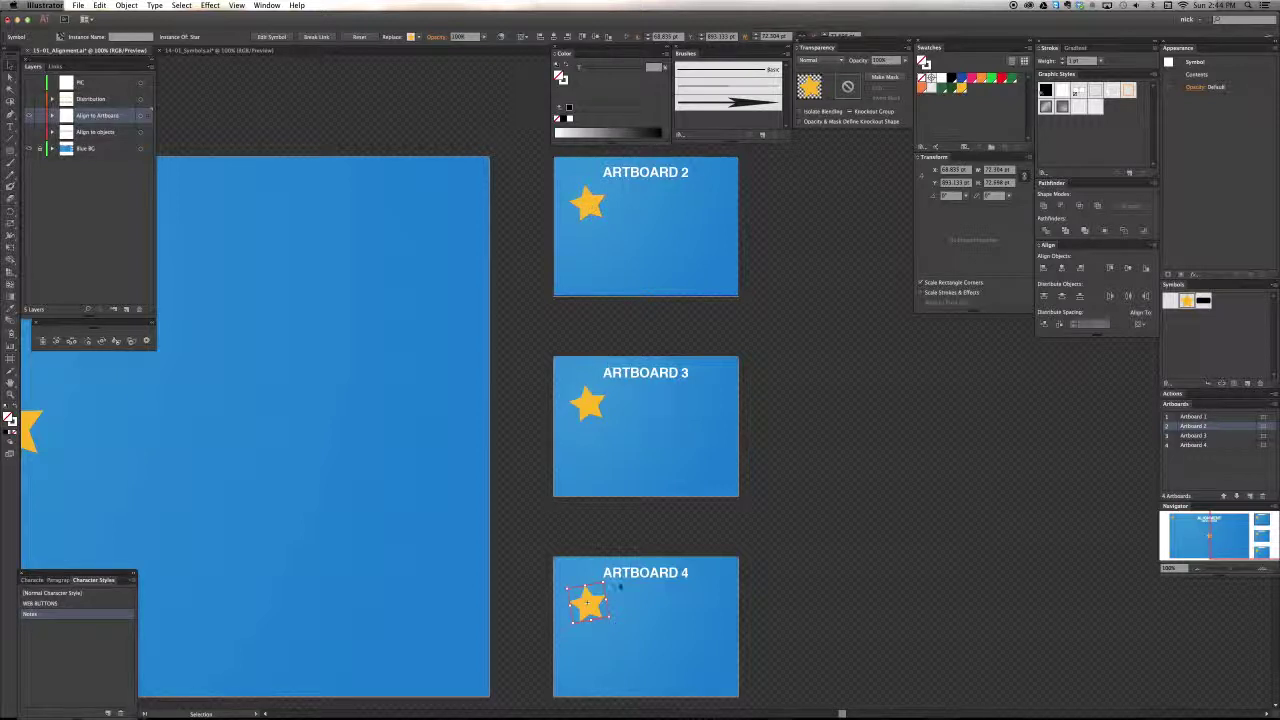
pyautogui.click(577, 551)
# Delete the small pasted star near the upper-left corner of the large Alignment artboard
pyautogui.press('super+minus')
pyautogui.moveTo(386, 420); pyautogui.dragTo(629, 434)
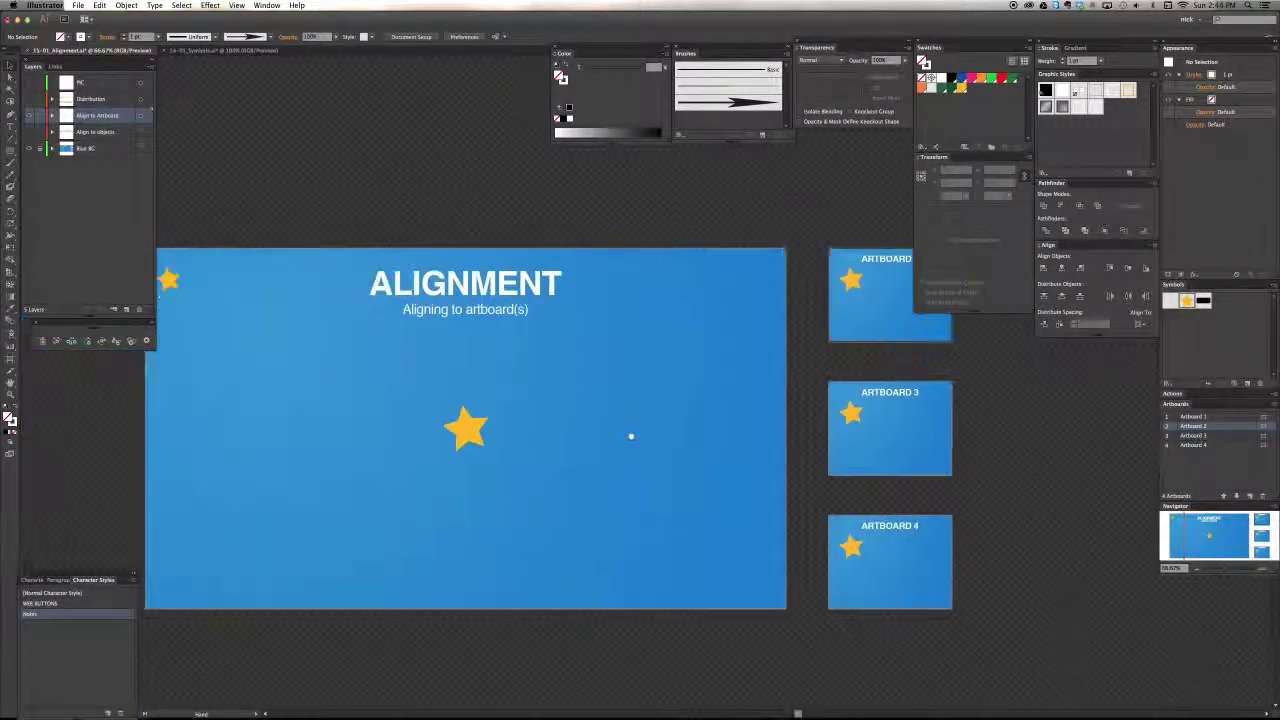
pyautogui.moveTo(229, 300); pyautogui.dragTo(286, 301)
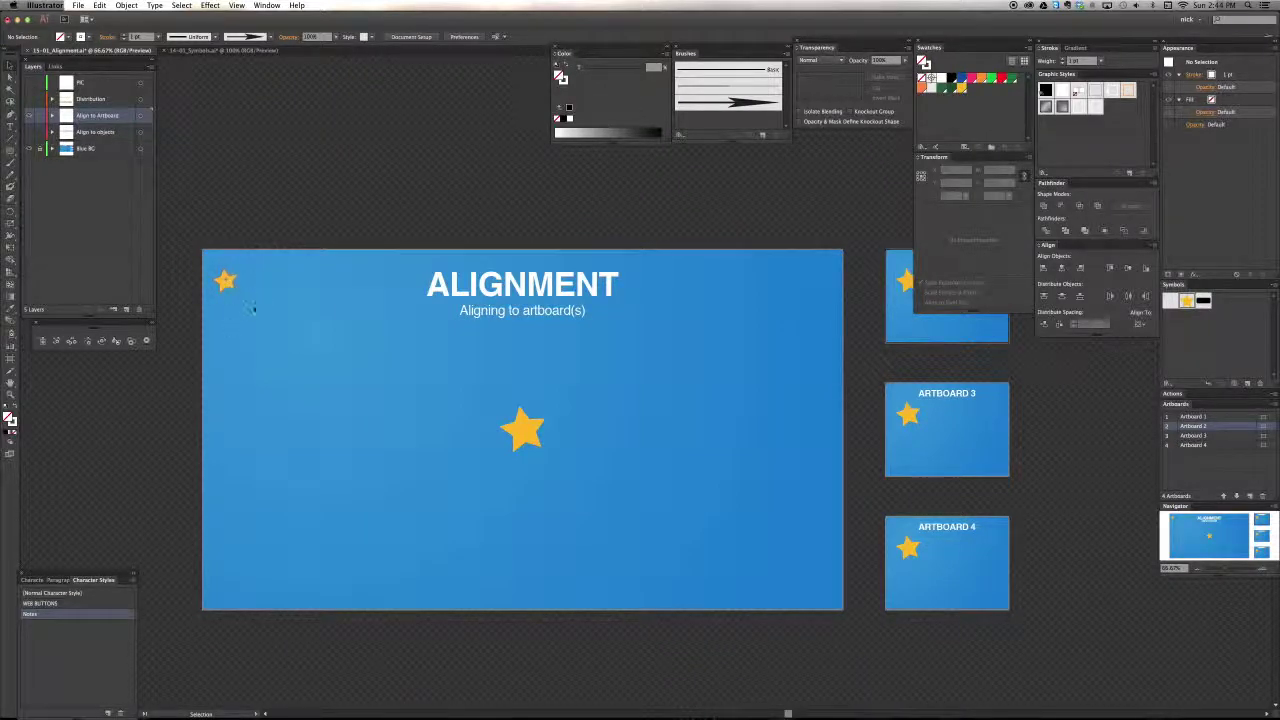
pyautogui.moveTo(208, 258); pyautogui.dragTo(346, 360)
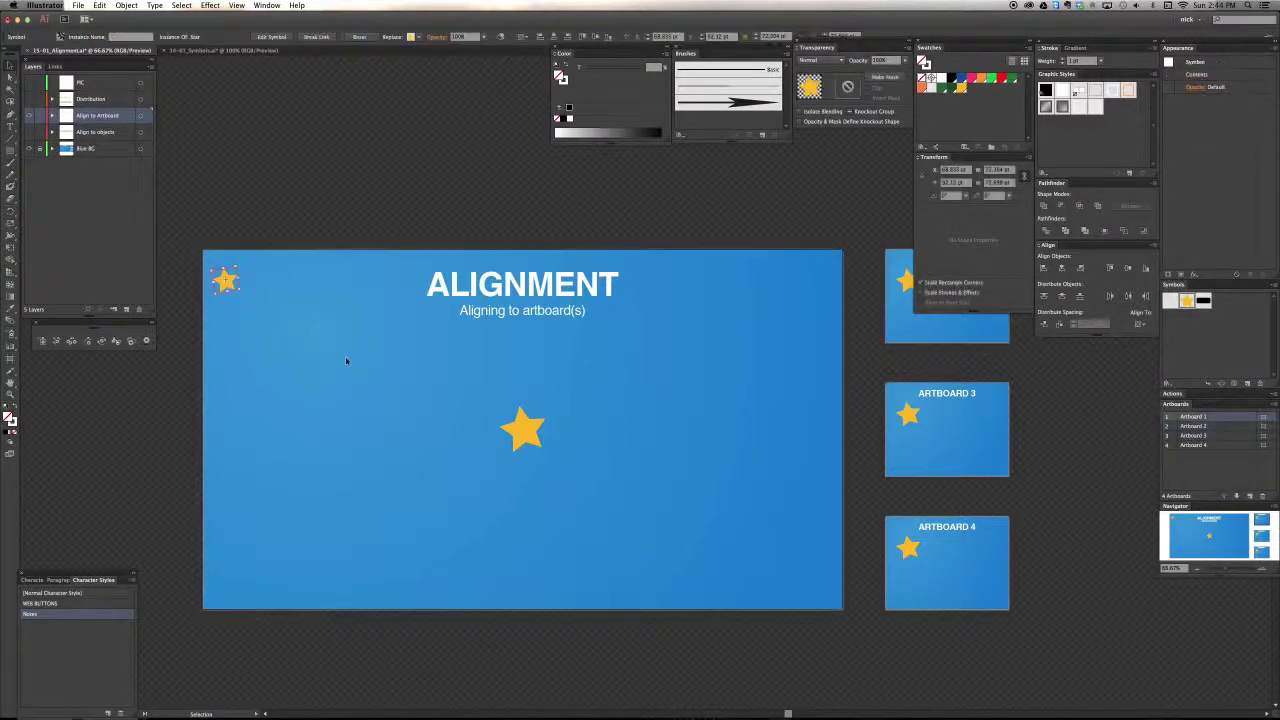
pyautogui.press('Delete')
pyautogui.press('space')
pyautogui.moveTo(589, 428); pyautogui.dragTo(514, 425)
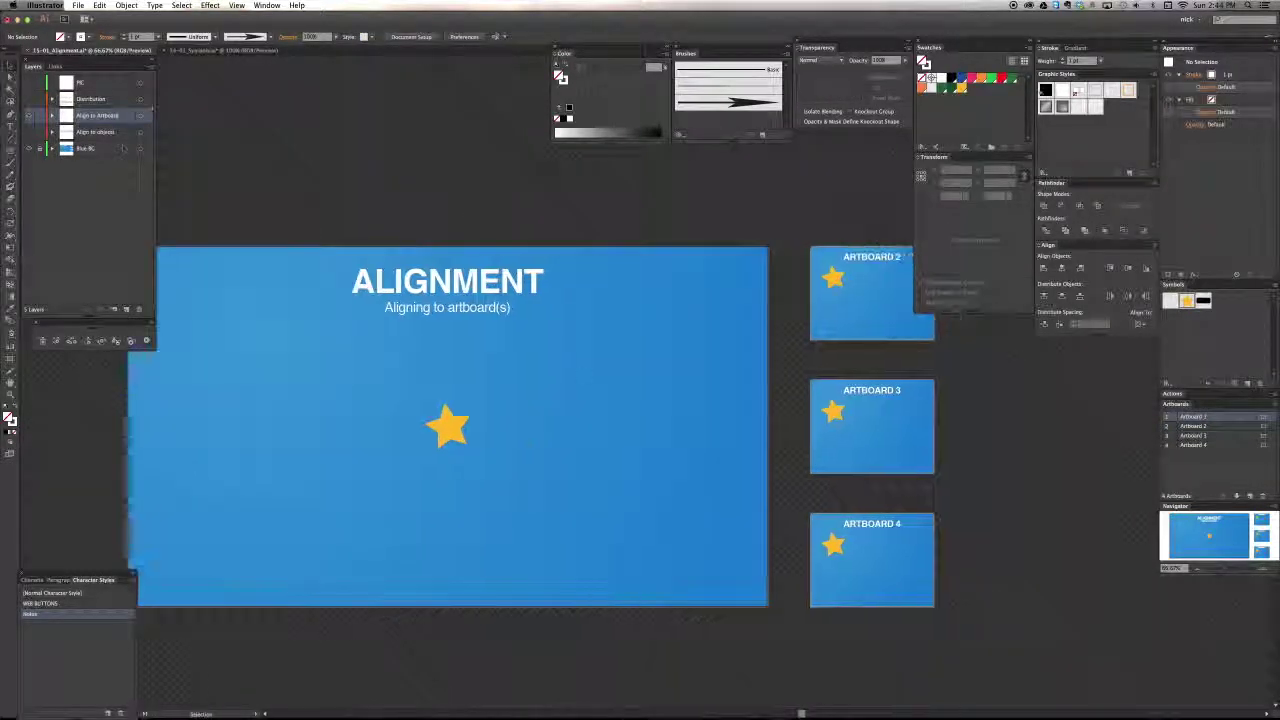
pyautogui.click(100, 5)
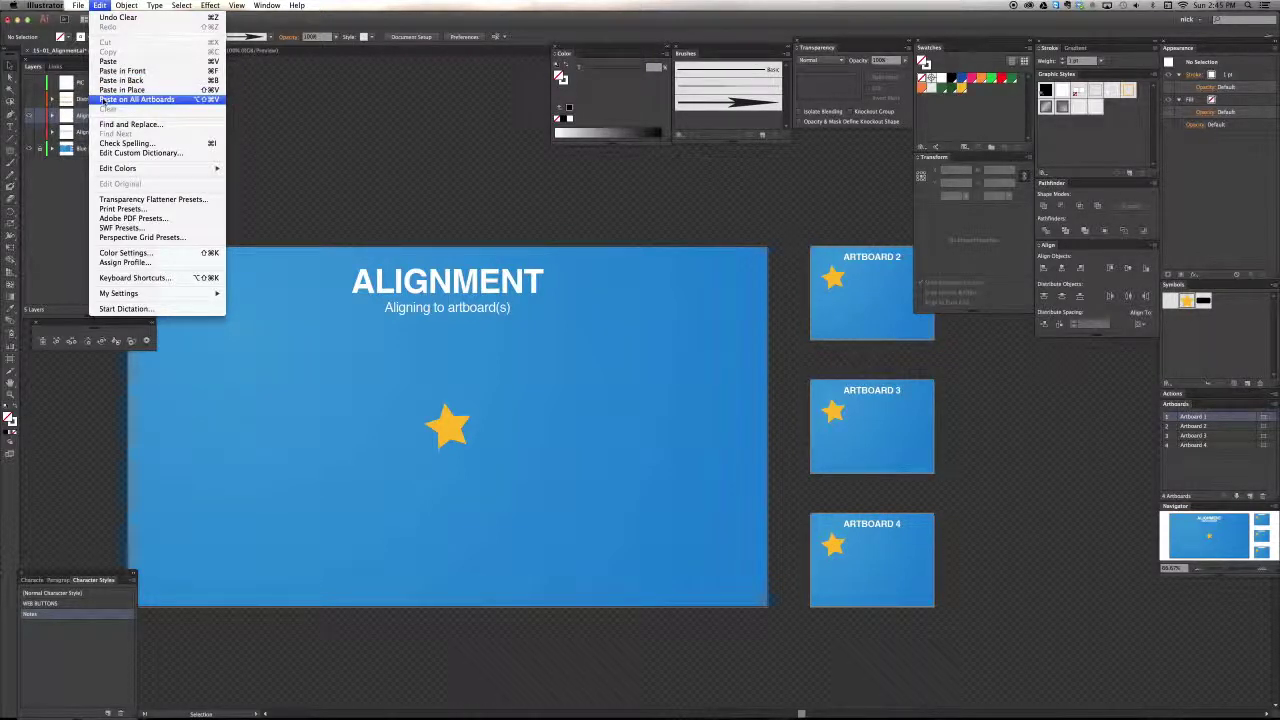
pyautogui.click(103, 100)
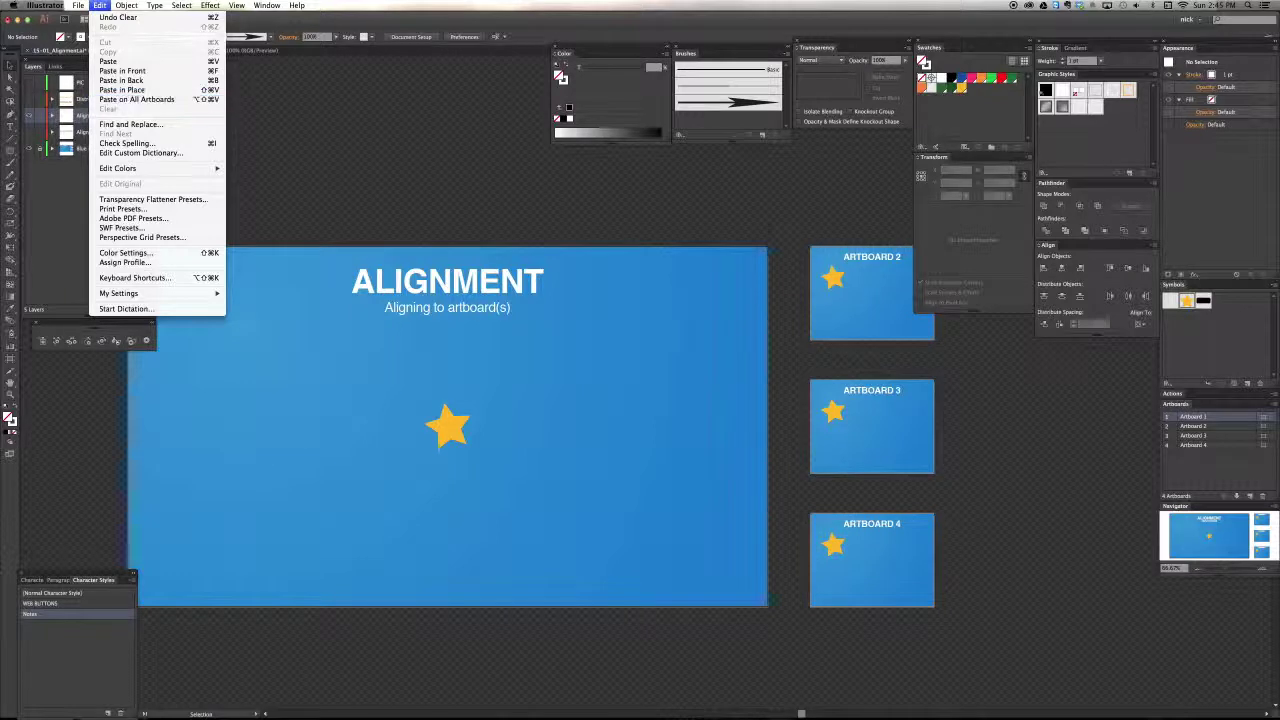
# Centre the small star horizontally and vertically on Artboard 2
pyautogui.click(836, 282)
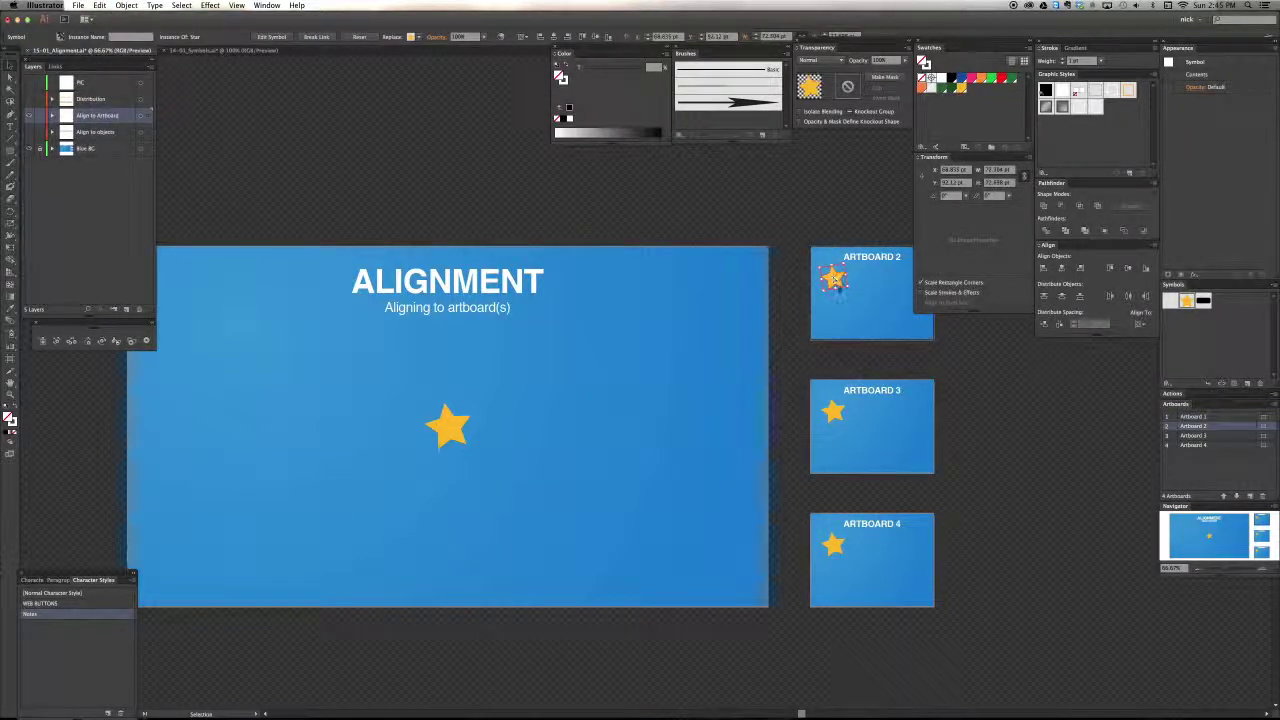
pyautogui.moveTo(830, 295); pyautogui.dragTo(757, 299)
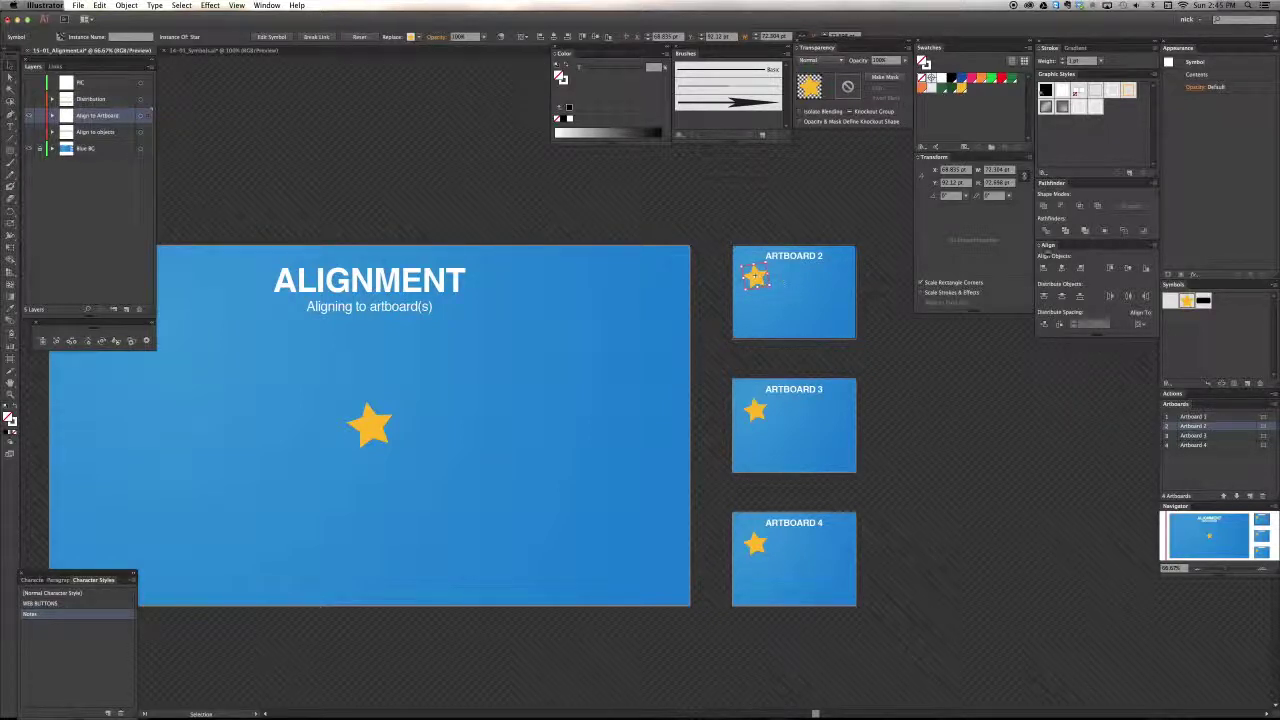
pyautogui.click(1064, 268)
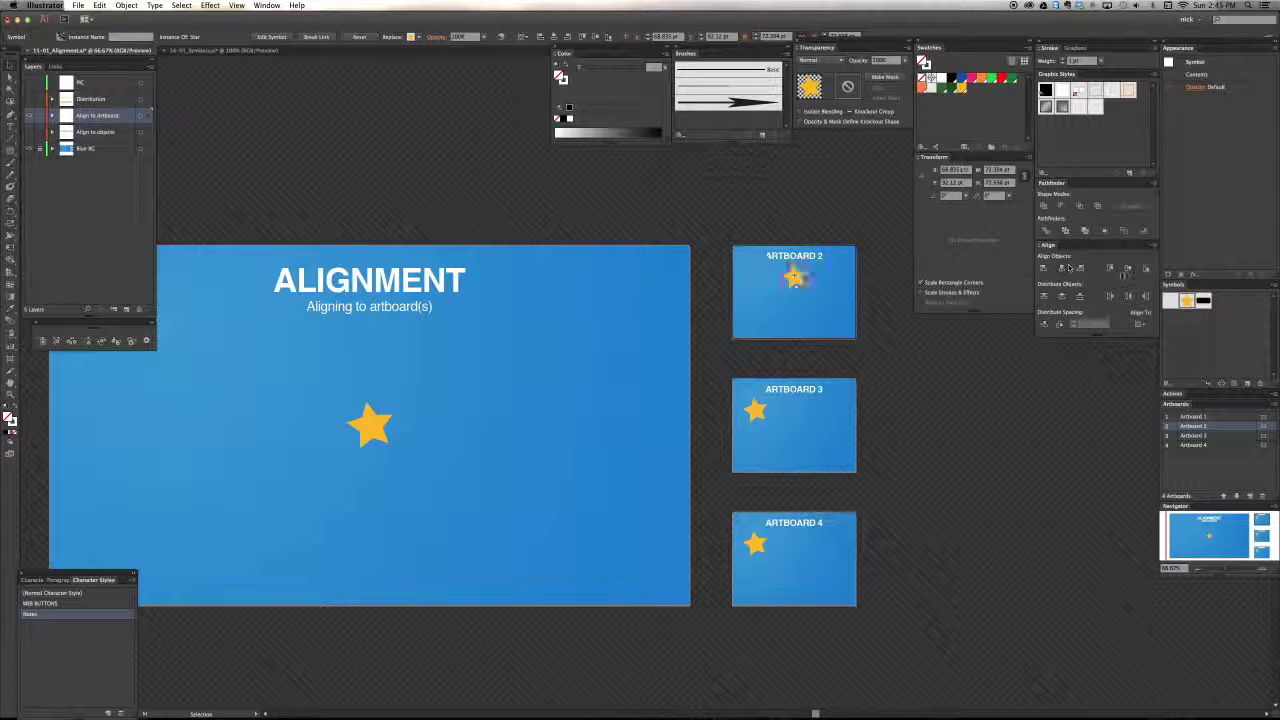
pyautogui.click(1127, 268)
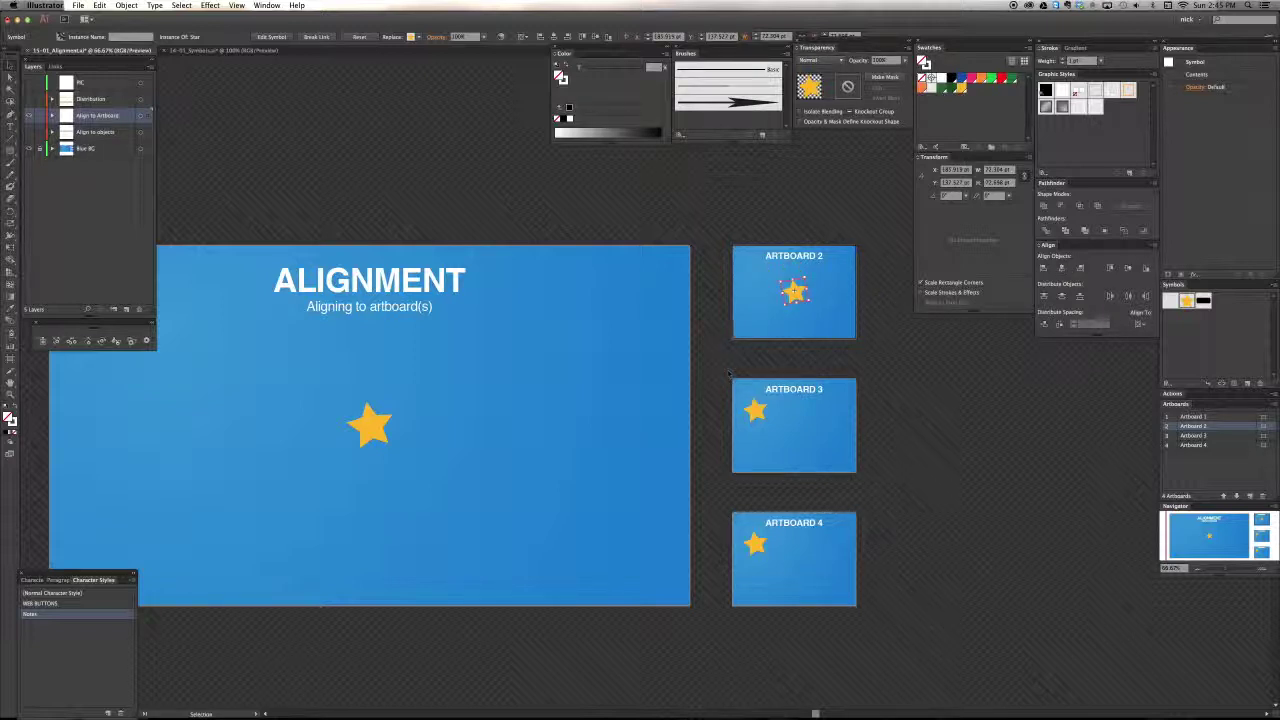
# Undo both centring alignments of the star on Artboard 2
pyautogui.press('super+z')
pyautogui.press('super+z')
pyautogui.press('v')
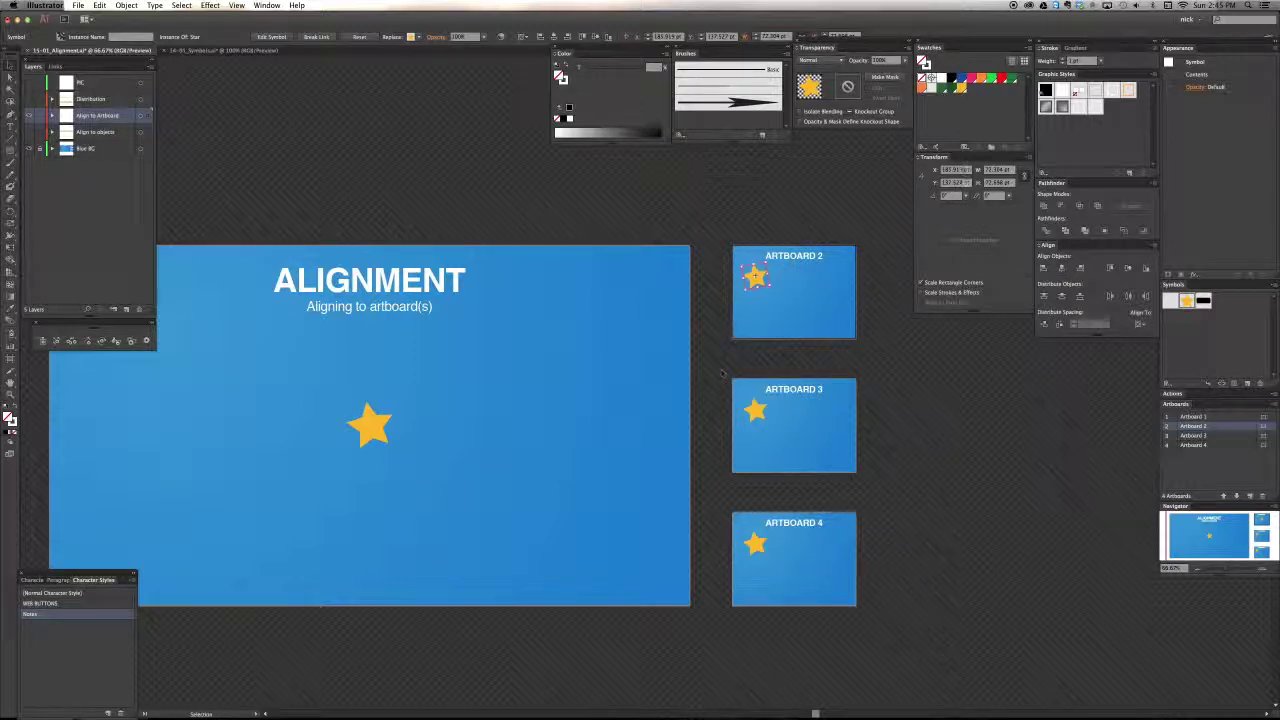
# Hide the Align to Artboard layer, show the Distribution layer, and view its artwork at 100% zoom
pyautogui.hscroll(-2, 300, 300)
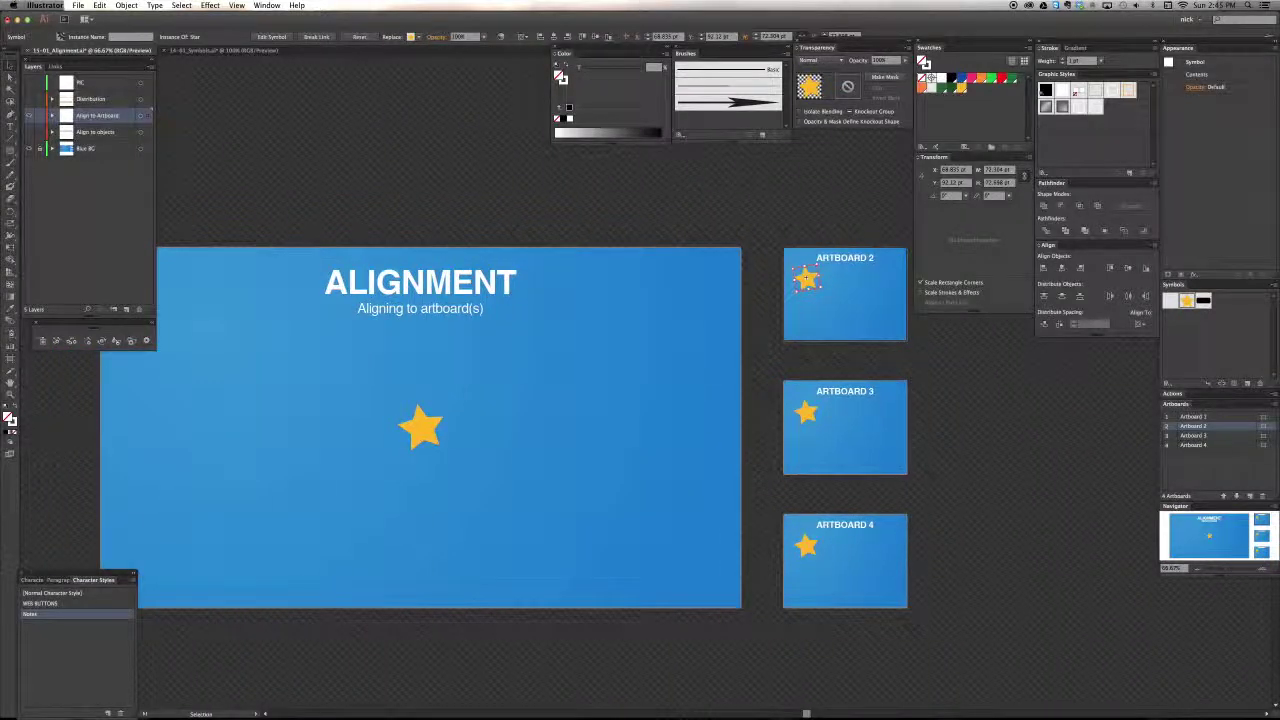
pyautogui.click(28, 115)
pyautogui.click(28, 98)
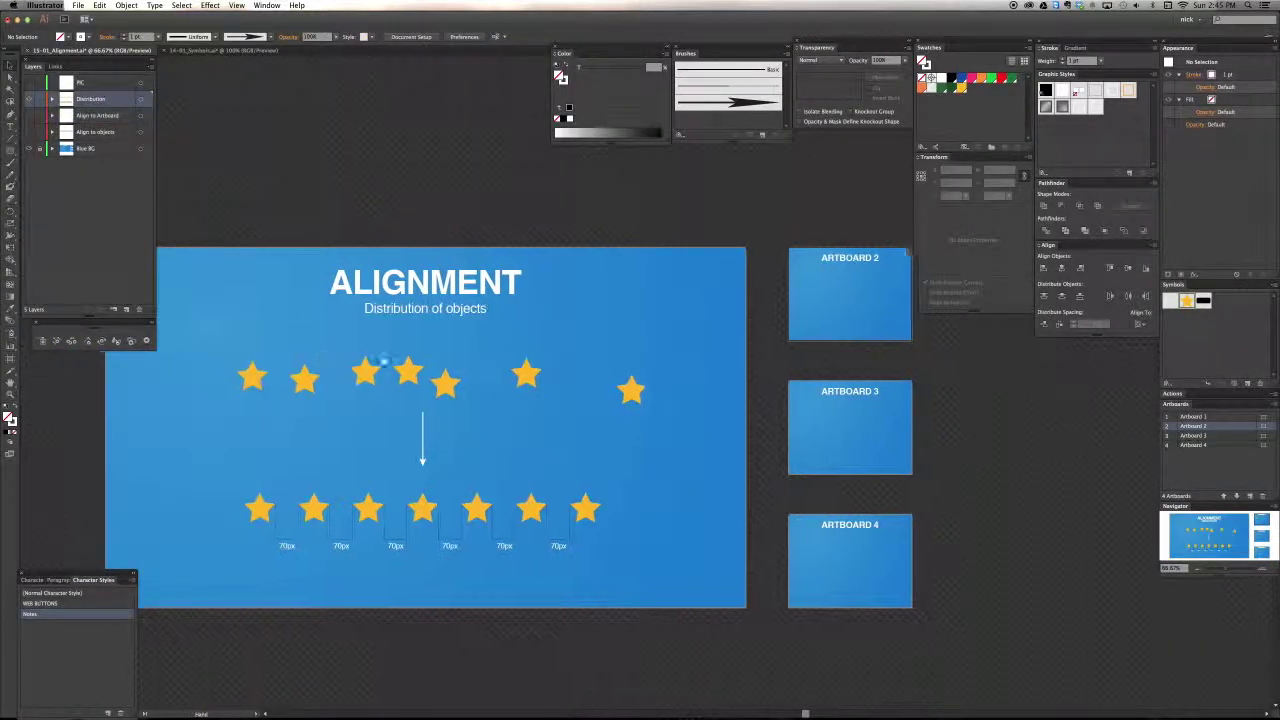
pyautogui.hscroll(-4, 420, 430)
pyautogui.press('super+1')
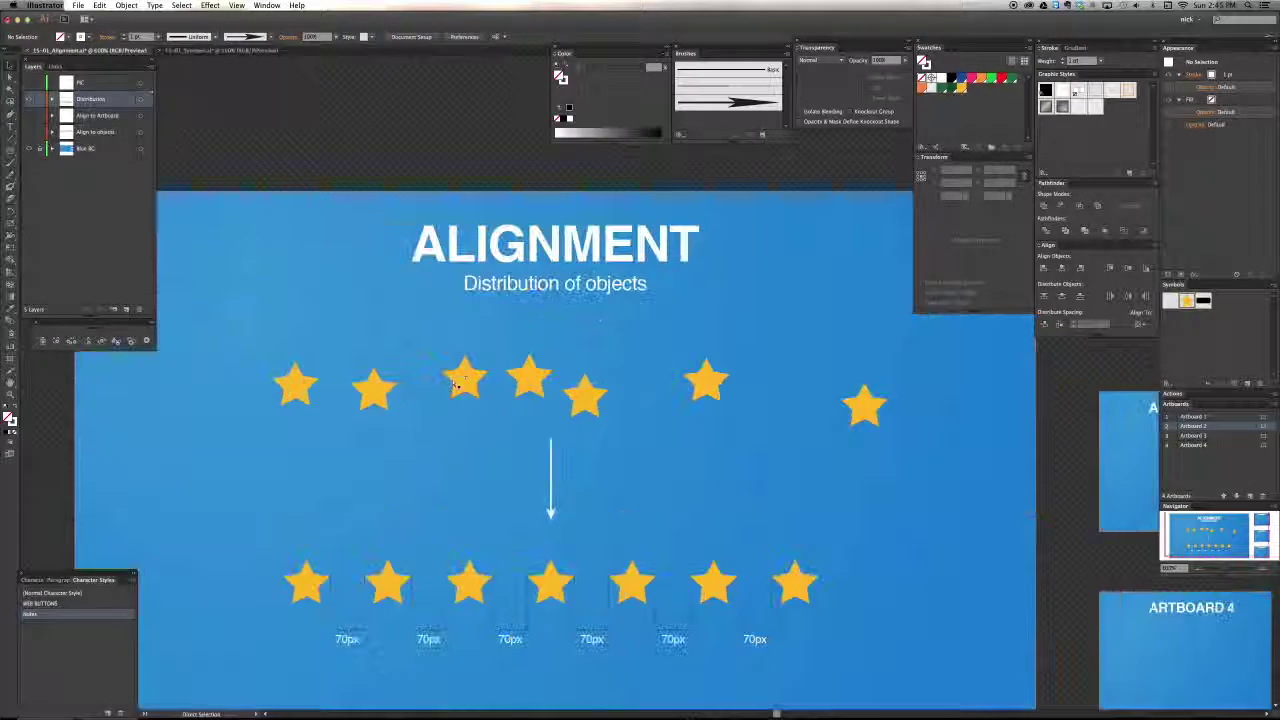
pyautogui.scroll(-2, 471, 380)
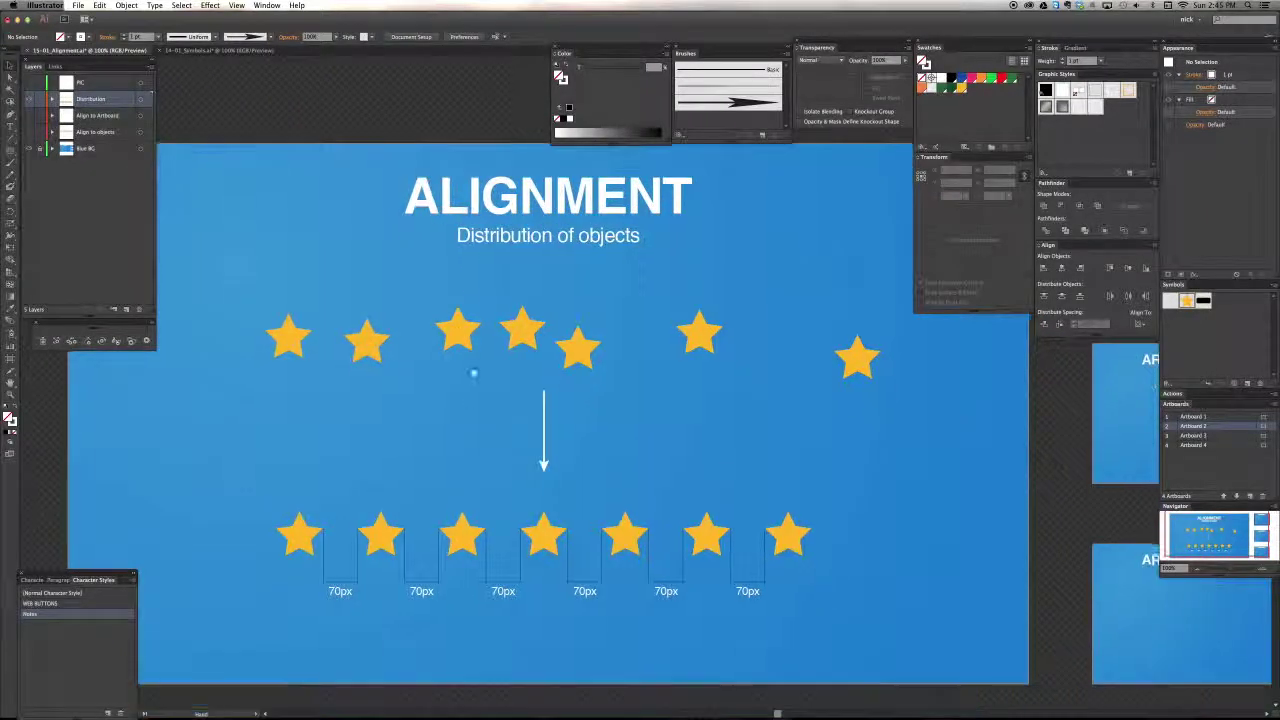
# Select all seven unevenly spaced stars in the upper row
pyautogui.click(289, 338)
pyautogui.click(289, 280)
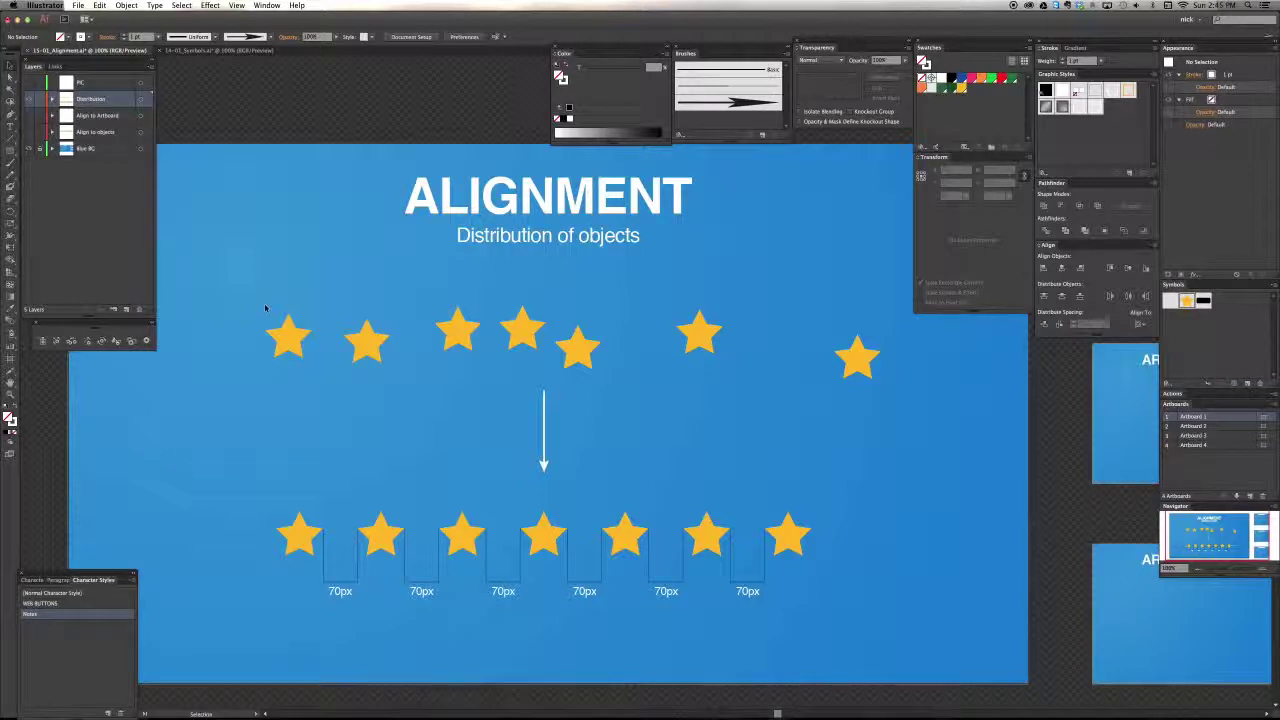
pyautogui.moveTo(710, 342); pyautogui.dragTo(872, 370)
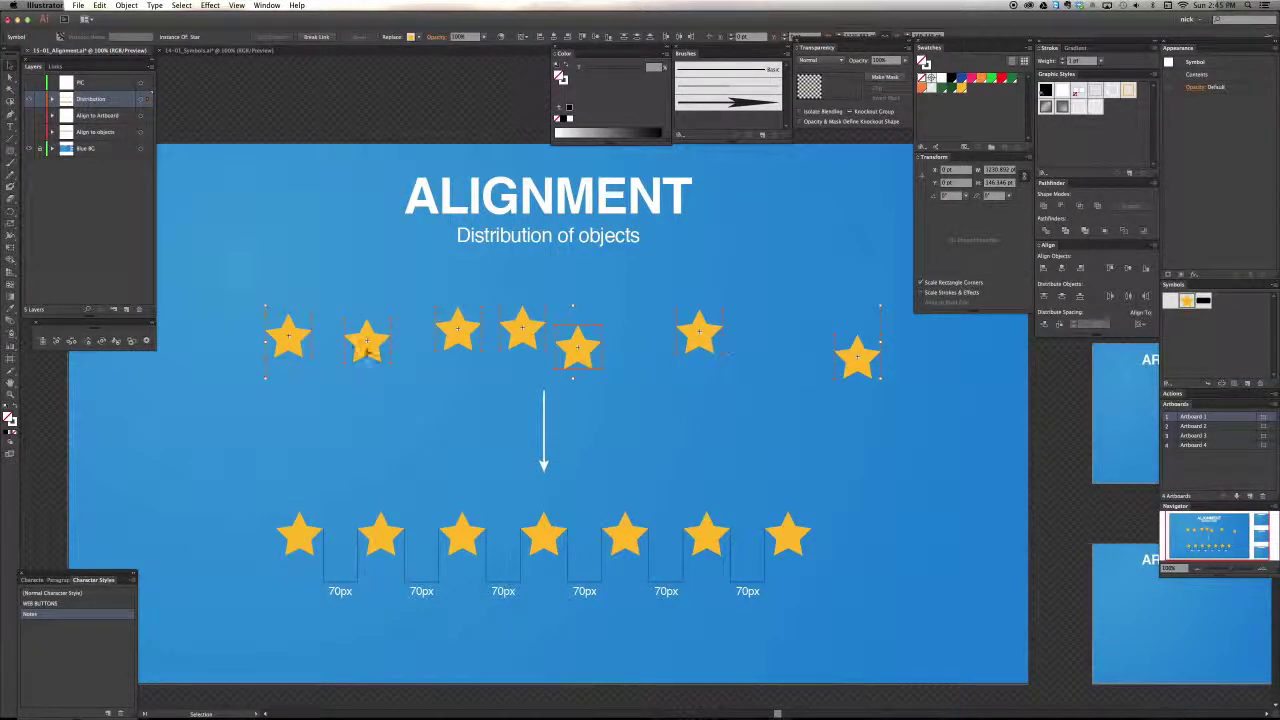
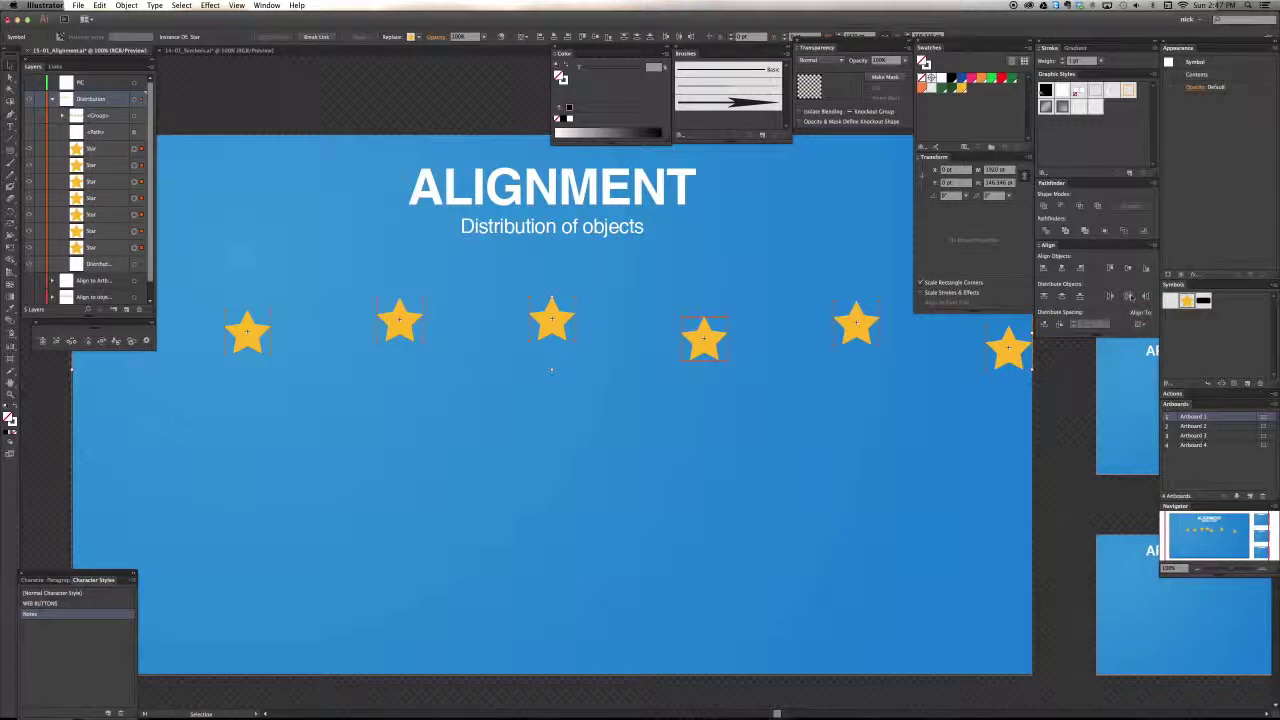
# Draw a black-filled rectangle about 212 by 201 pt that spans the gap between the first two stars
pyautogui.moveTo(790, 479); pyautogui.dragTo(852, 516)
pyautogui.moveTo(612, 473); pyautogui.dragTo(604, 504)
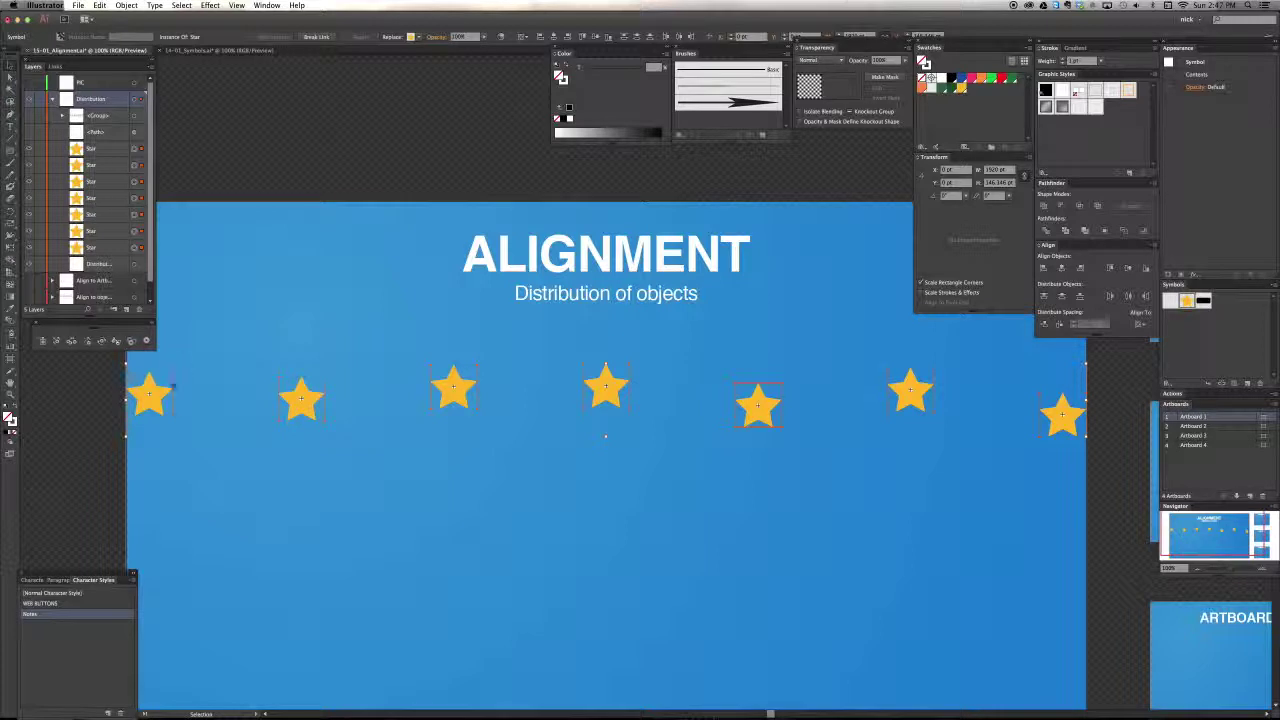
pyautogui.press('m')
pyautogui.moveTo(172, 350); pyautogui.dragTo(278, 450)
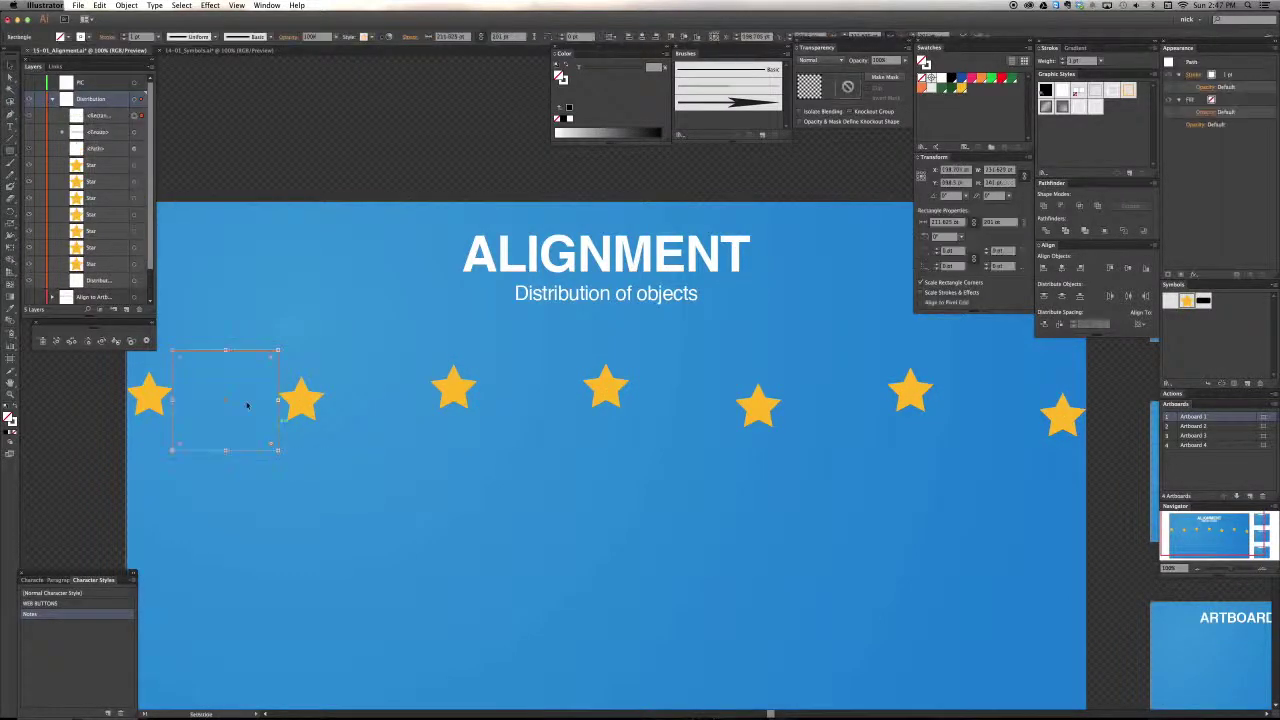
pyautogui.hotkey('shift', 'x')
pyautogui.click(981, 170)
# Duplicate the black rectangle into the next four gaps between the stars
pyautogui.moveTo(215, 443); pyautogui.dragTo(368, 443)
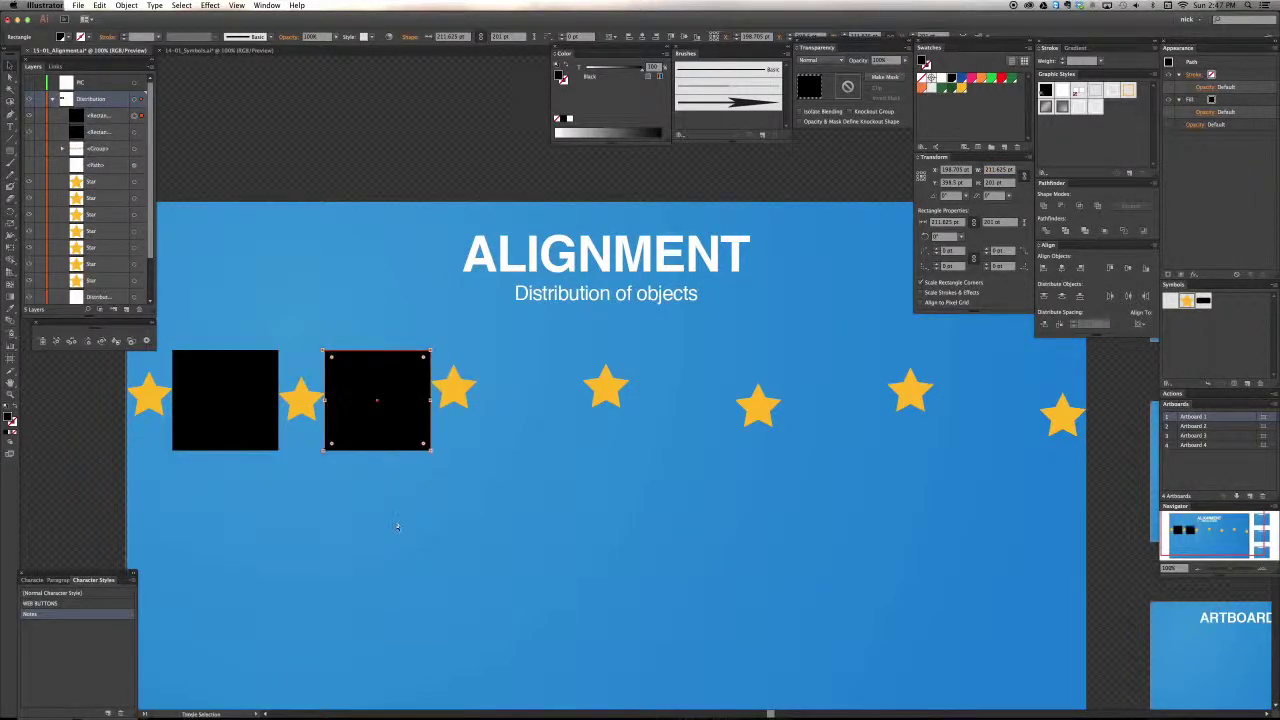
pyautogui.press('super+d')
pyautogui.press('super+d')
pyautogui.press('super+d')
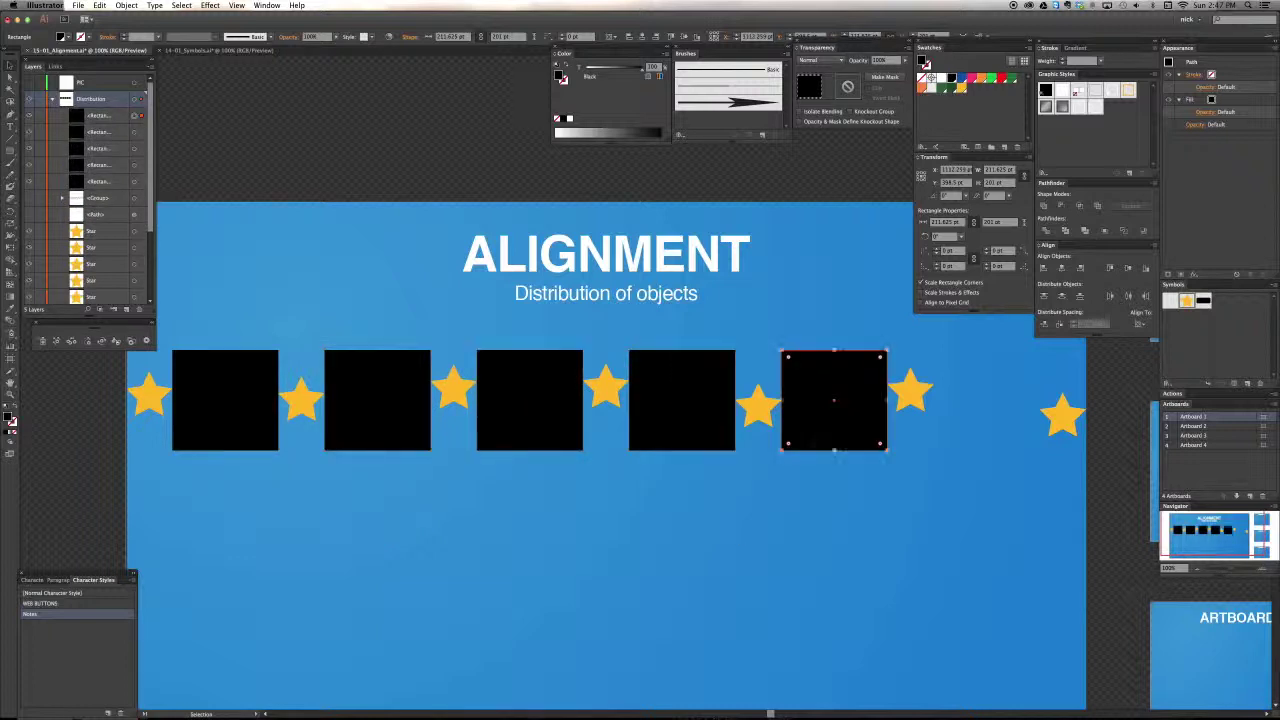
# Undo the rectangle copies and the drawing of the black gap rectangle
pyautogui.press('super+z')
pyautogui.press('super+z')
pyautogui.press('super+z')
pyautogui.press('super+z')
pyautogui.press('super+z')
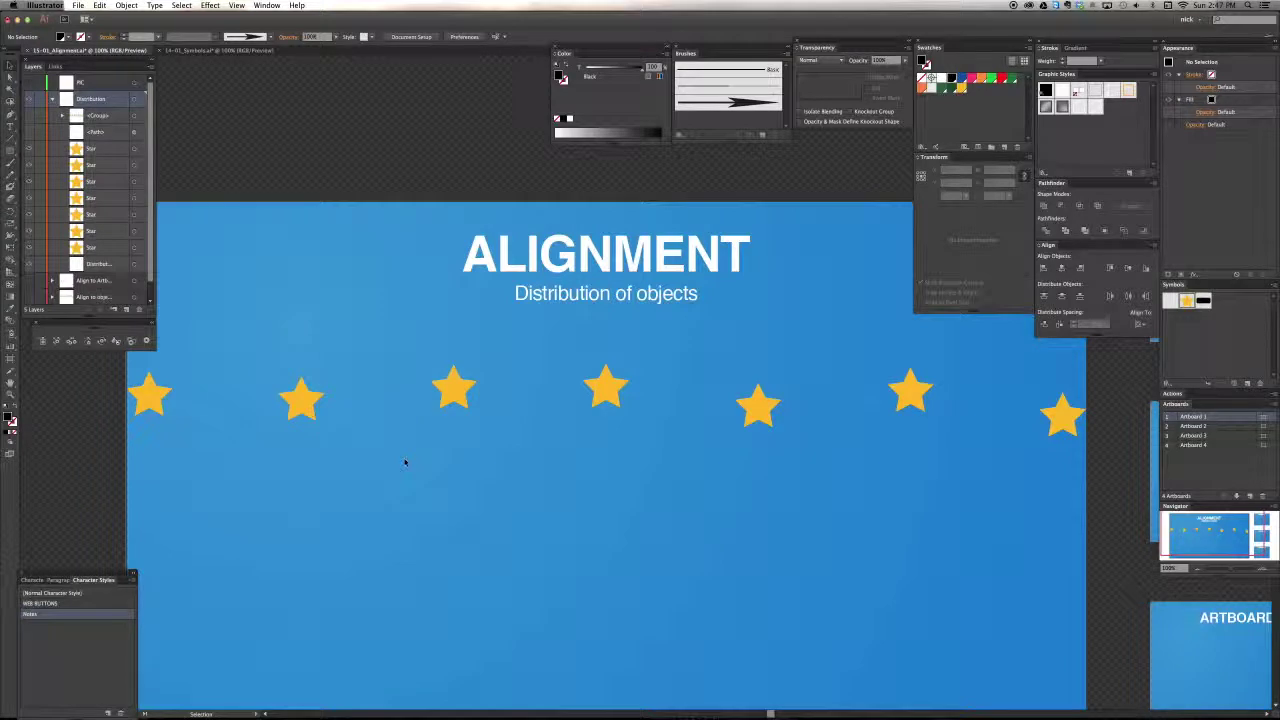
# Redo the undone rectangle steps between the stars
pyautogui.press('super+shift+z')
pyautogui.press('super+shift+z')
pyautogui.press('super+shift+z')
pyautogui.press('super+shift+z')
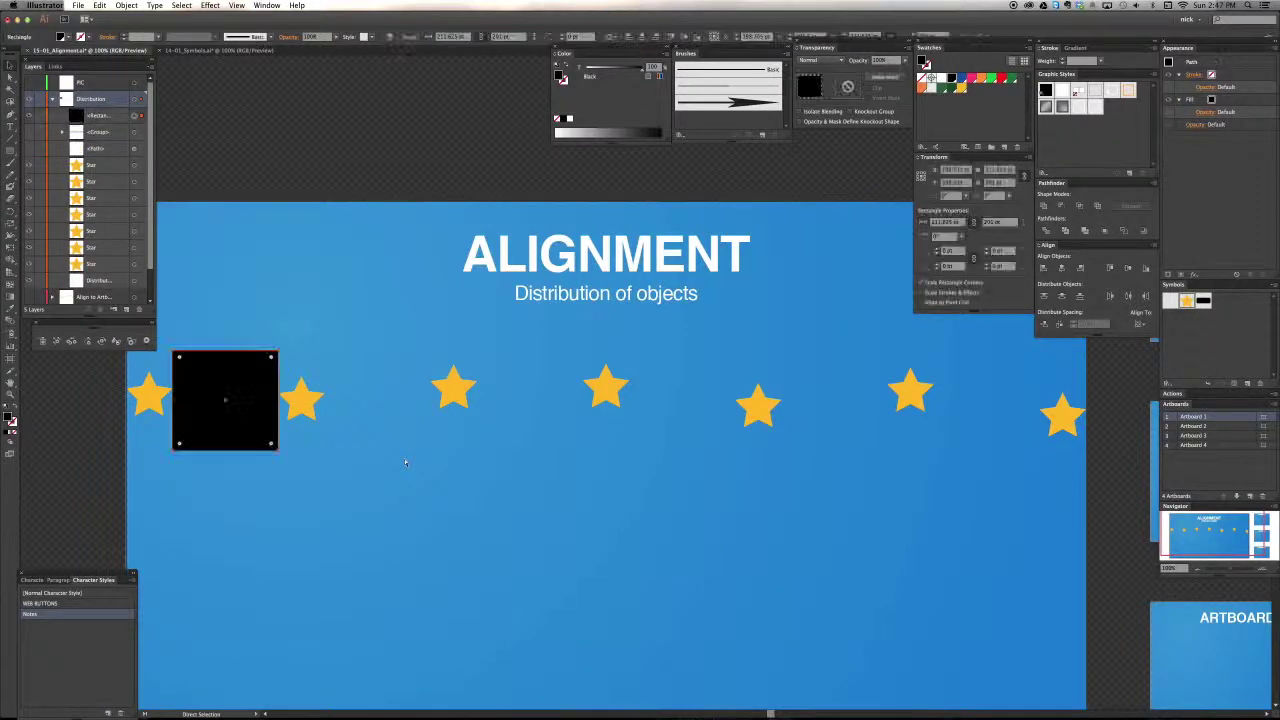
# Undo the gap rectangle and the distribution of the stars across the artboard
pyautogui.press('super+z')
pyautogui.press('super+z')
pyautogui.press('super+z')
pyautogui.press('super+z')
pyautogui.press('super+z')
pyautogui.press('super+z')
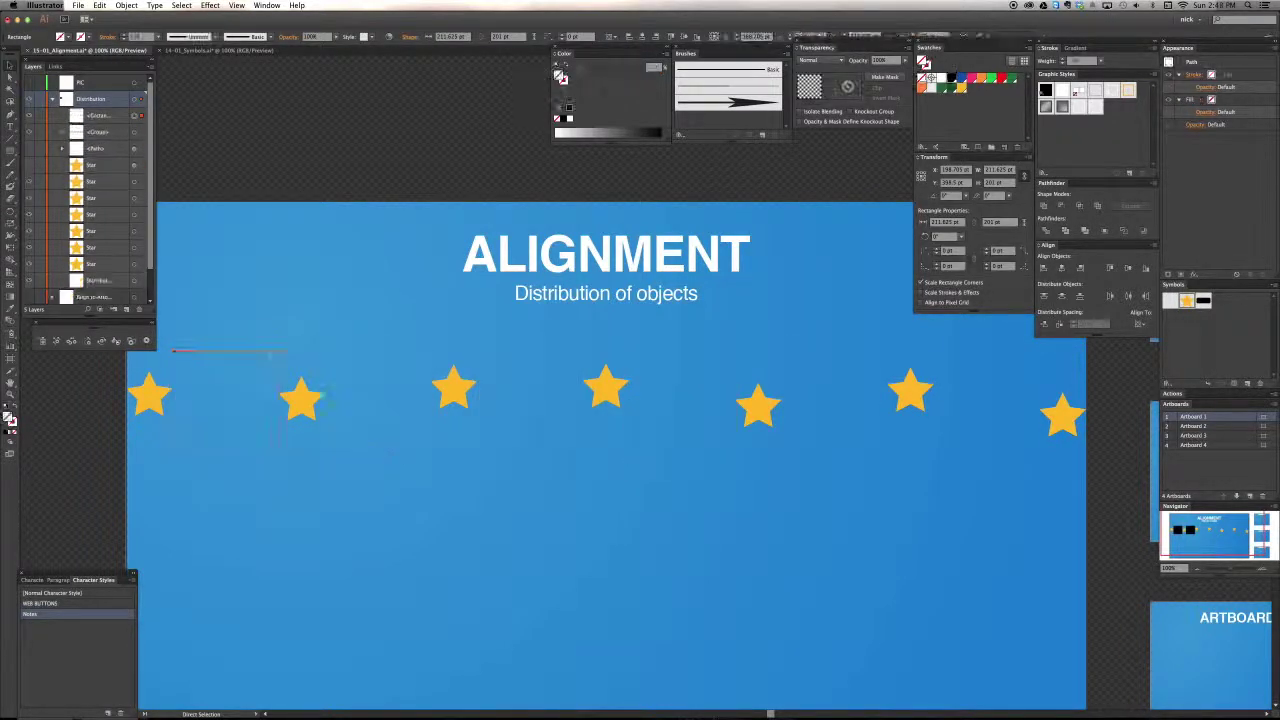
# Set the alignment reference to Align to Selection and distribute the seven stars by their horizontal centres
pyautogui.moveTo(608, 487); pyautogui.dragTo(554, 418)
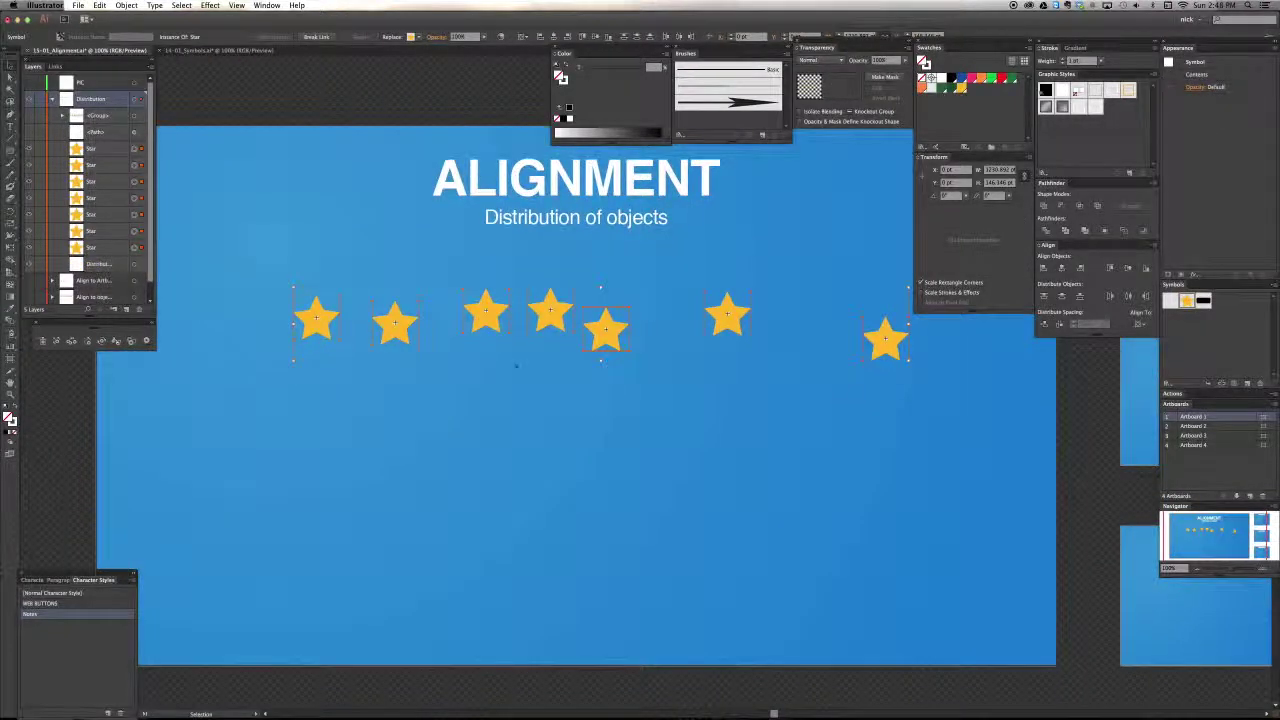
pyautogui.scroll(2, 568, 345)
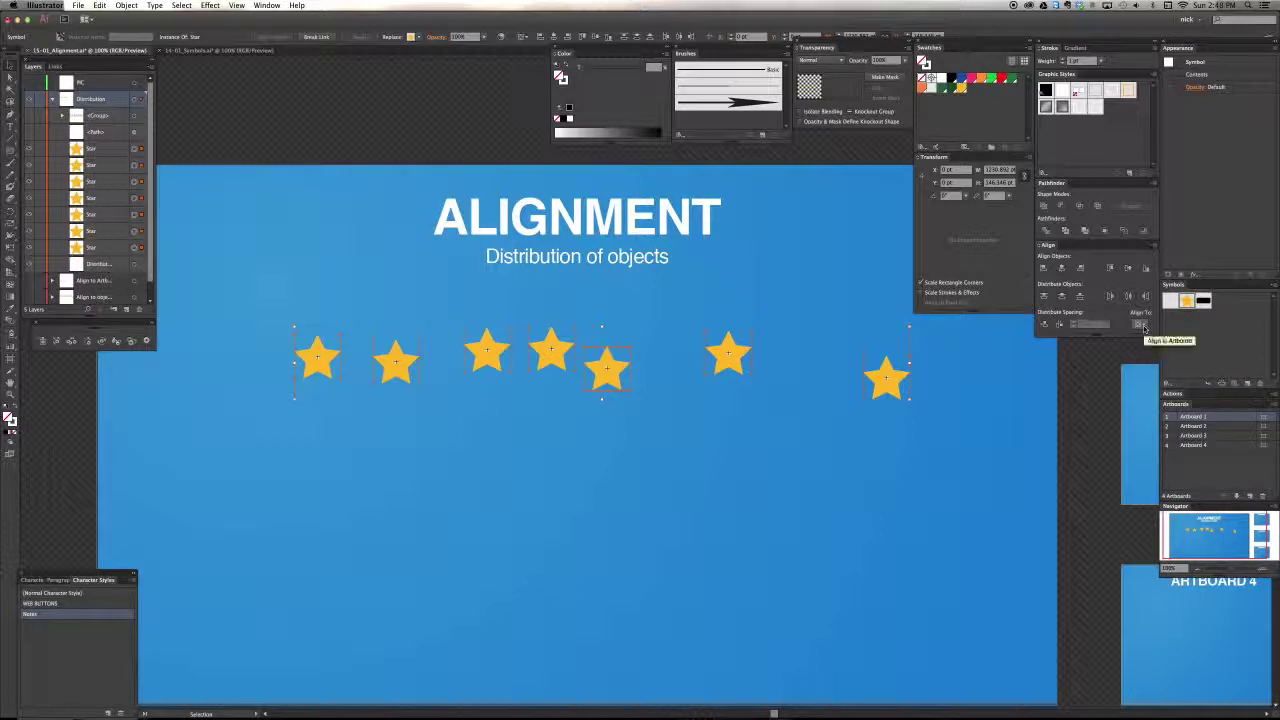
pyautogui.click(1141, 326)
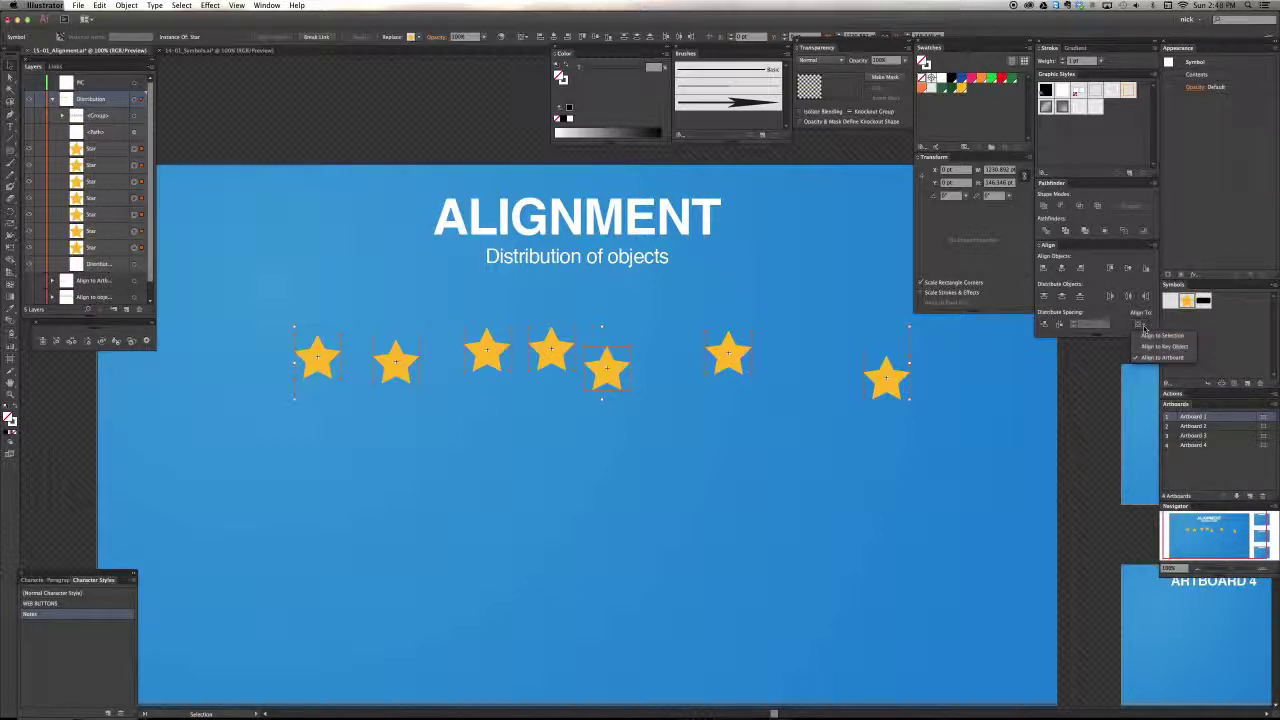
pyautogui.click(1163, 336)
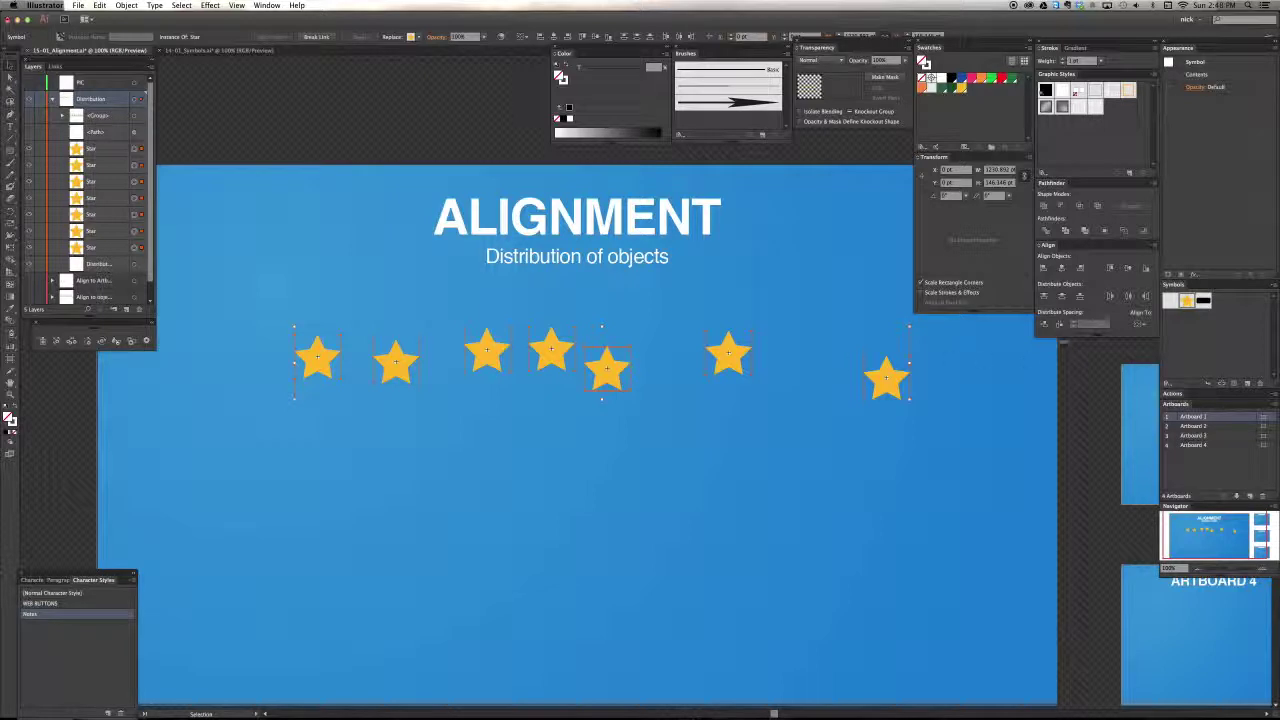
pyautogui.click(1129, 298)
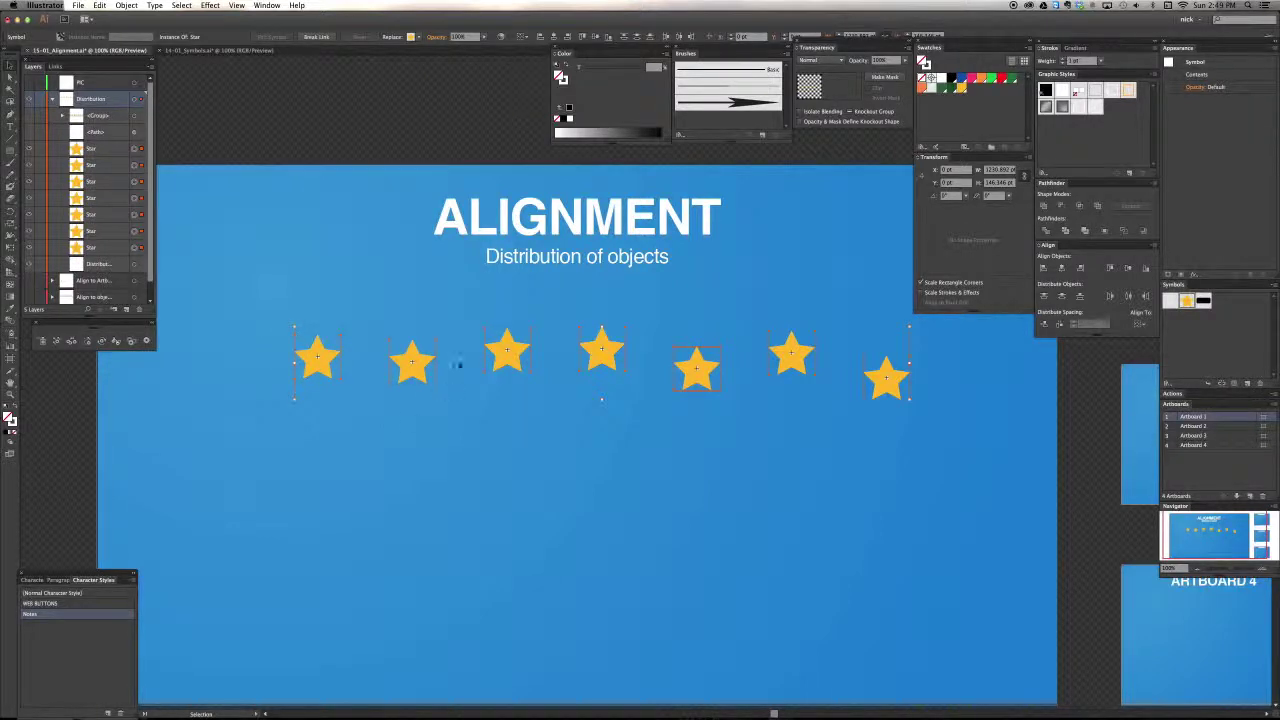
# Toggle the key object on the leftmost of the seven selected stars, leaving that star set as the key object for alignment
pyautogui.click(326, 367)
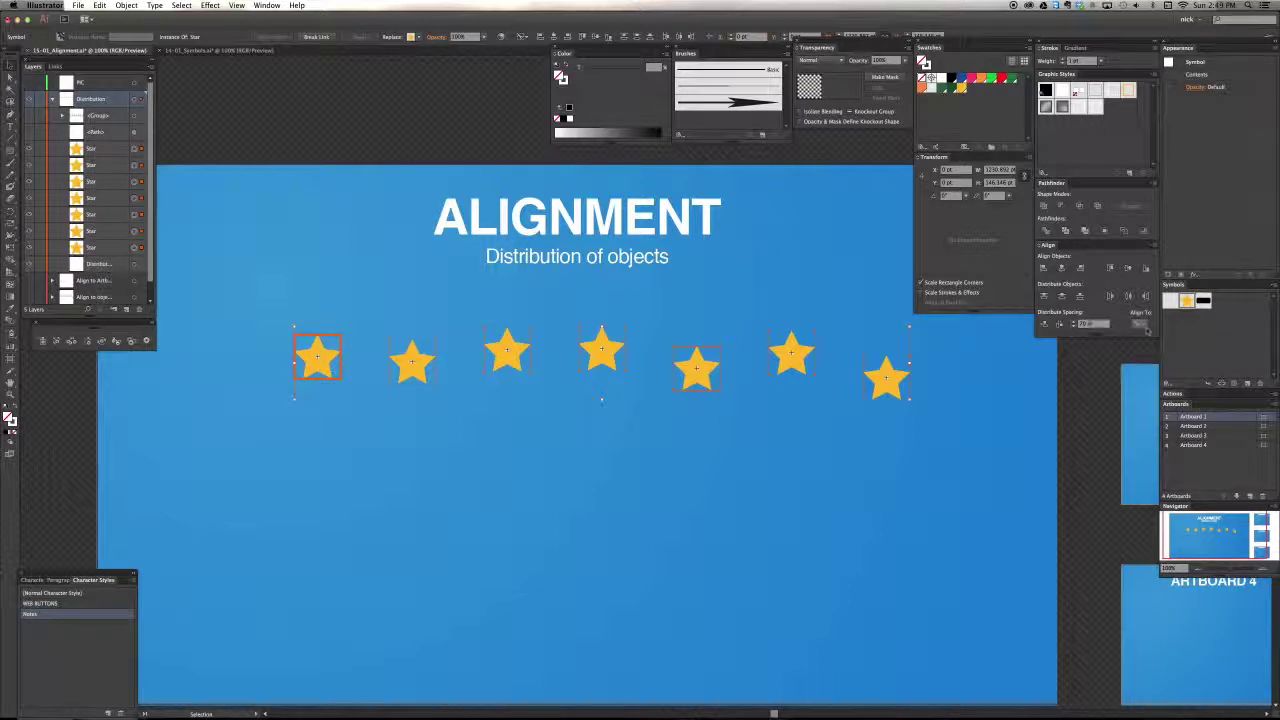
pyautogui.click(1146, 327)
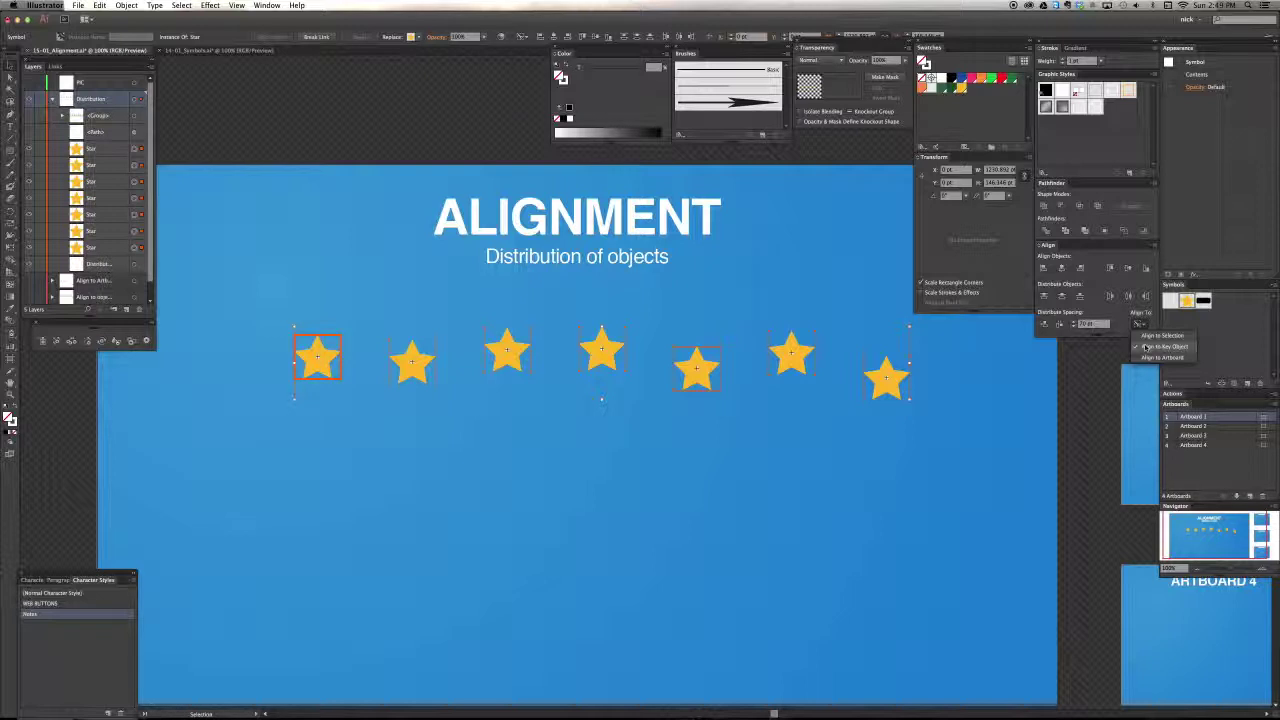
pyautogui.click(328, 356)
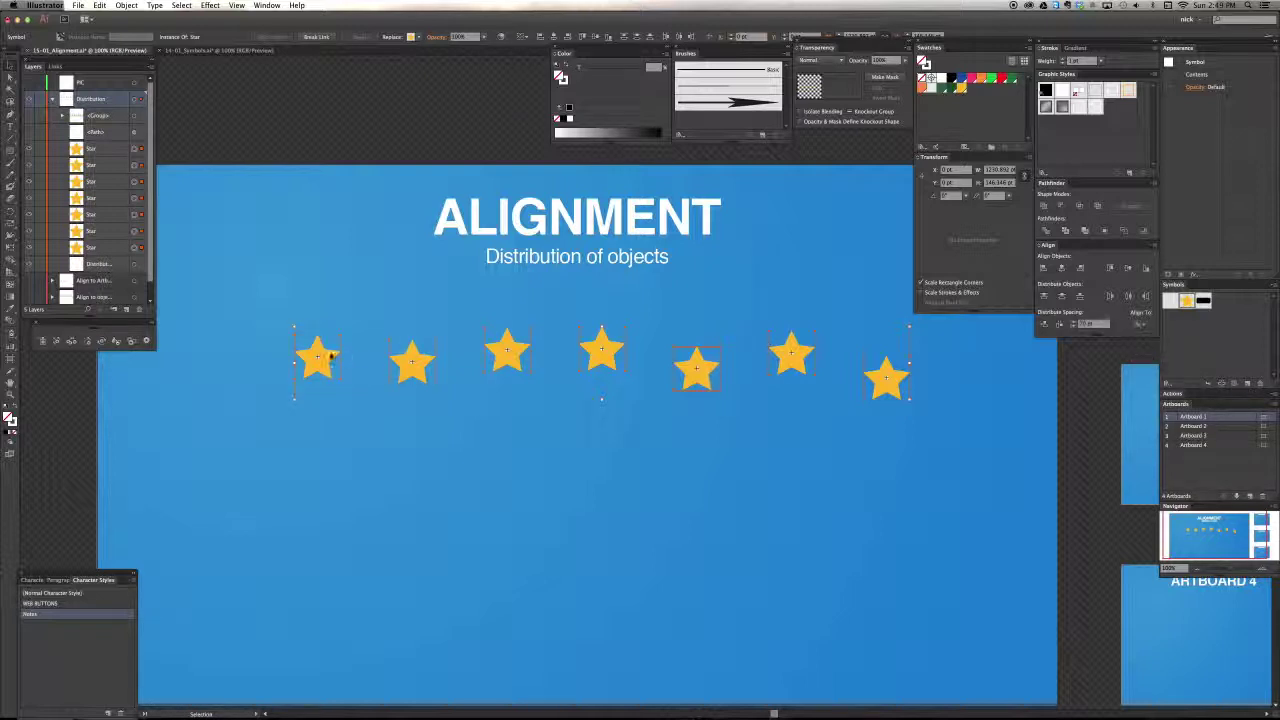
pyautogui.click(330, 356)
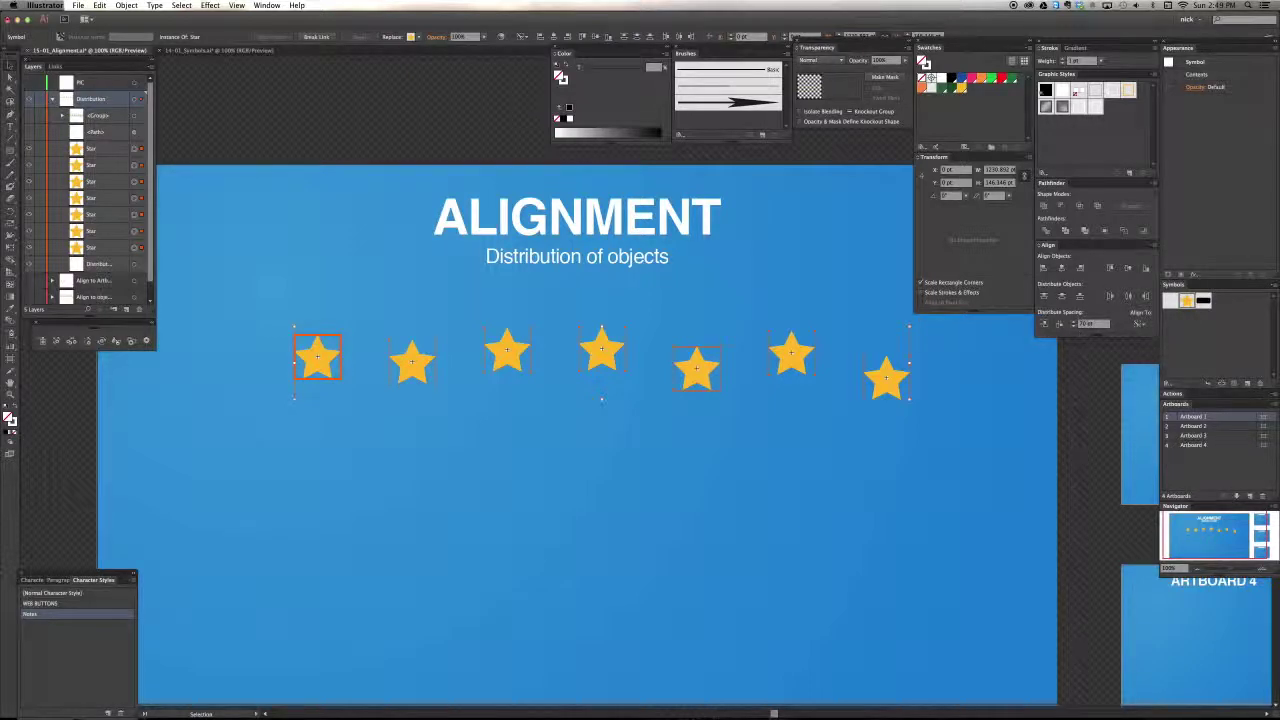
pyautogui.click(312, 373)
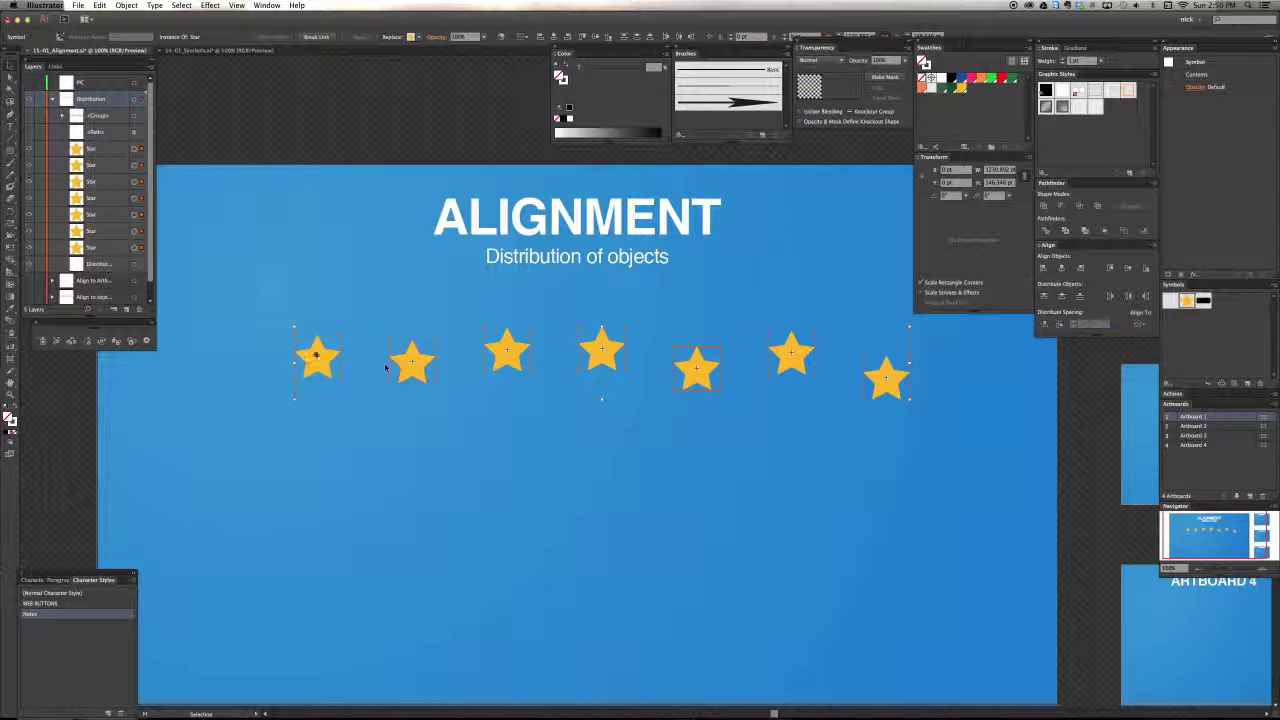
pyautogui.click(312, 360)
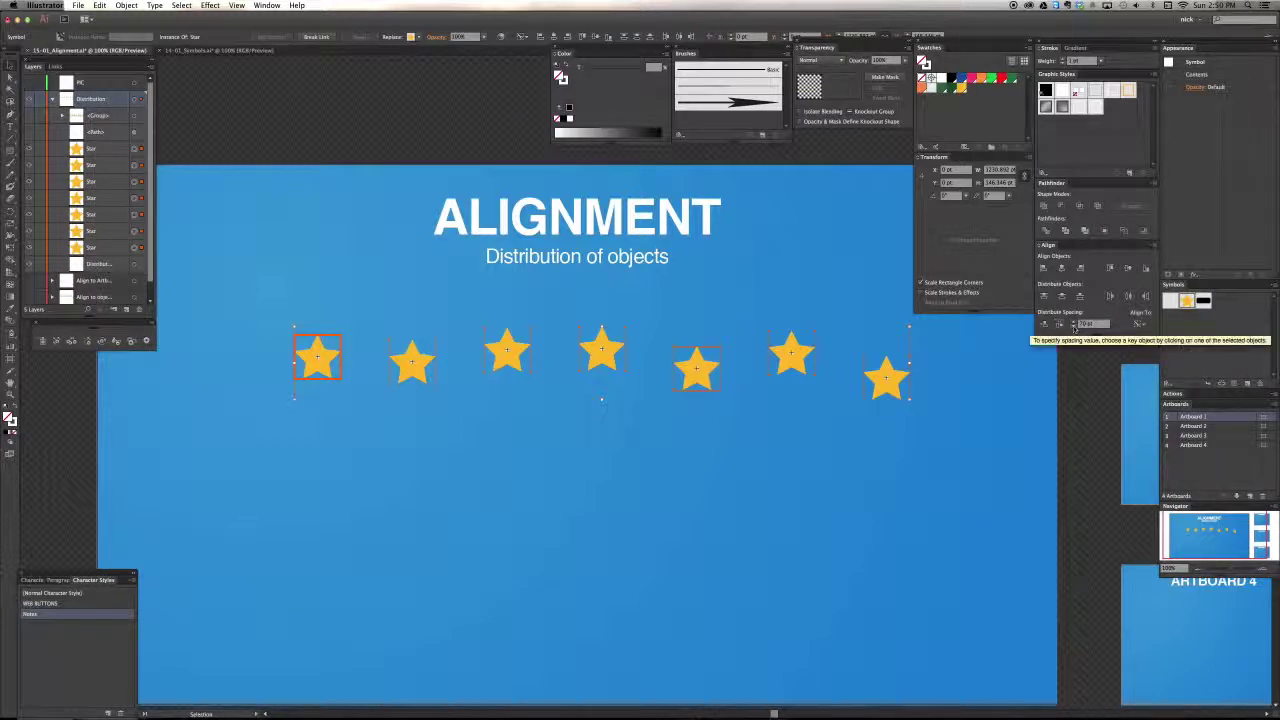
# Distribute the seven stars horizontally with a spacing of 50 pt from the leftmost key star
pyautogui.moveTo(1098, 324); pyautogui.dragTo(1047, 328)
pyautogui.write('50')
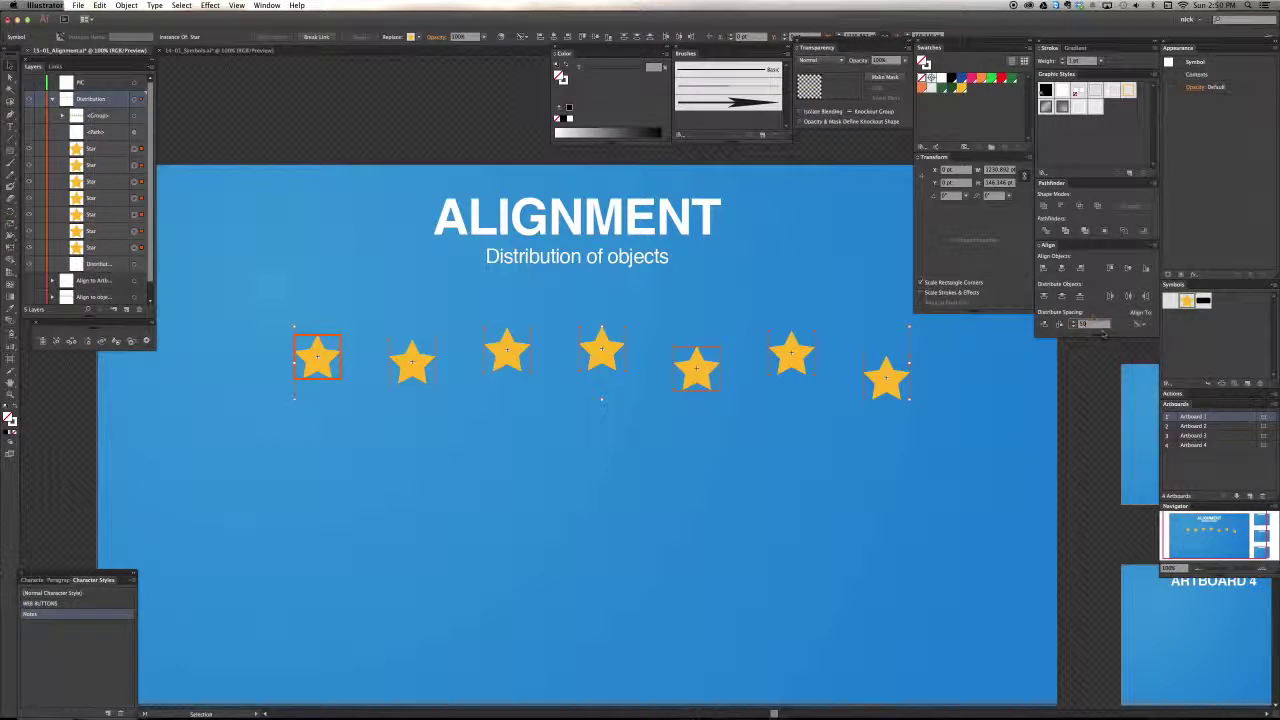
pyautogui.press('Return')
pyautogui.click(1059, 324)
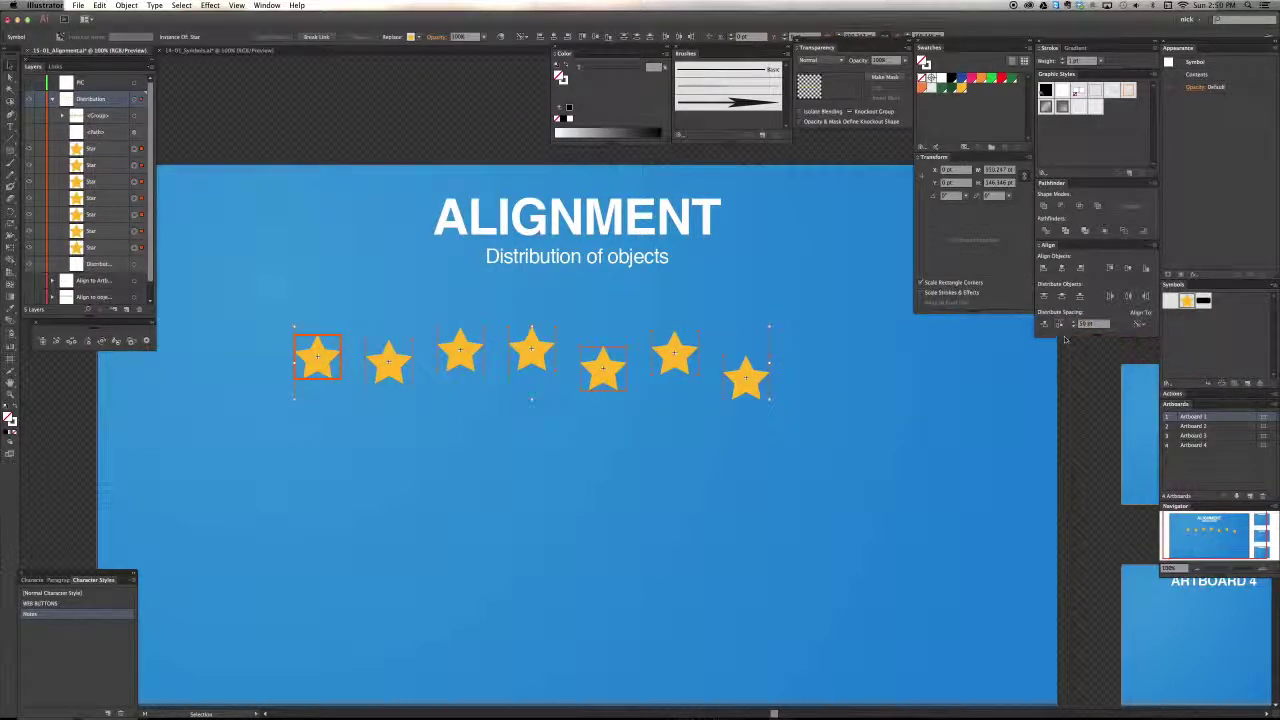
# Make the sixth star the key object and distribute the row horizontally with a spacing of 72 pt
pyautogui.click(1092, 324)
pyautogui.write('10')
pyautogui.press('Return')
pyautogui.click(676, 356)
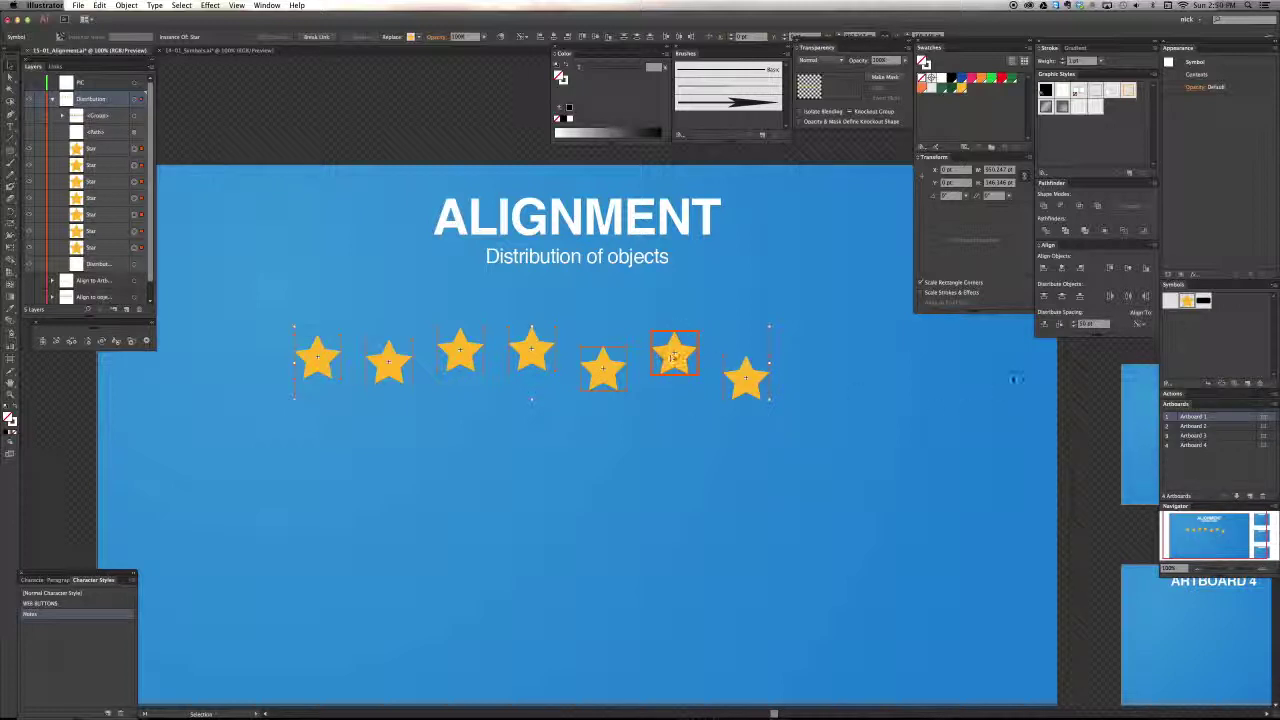
pyautogui.press('Return')
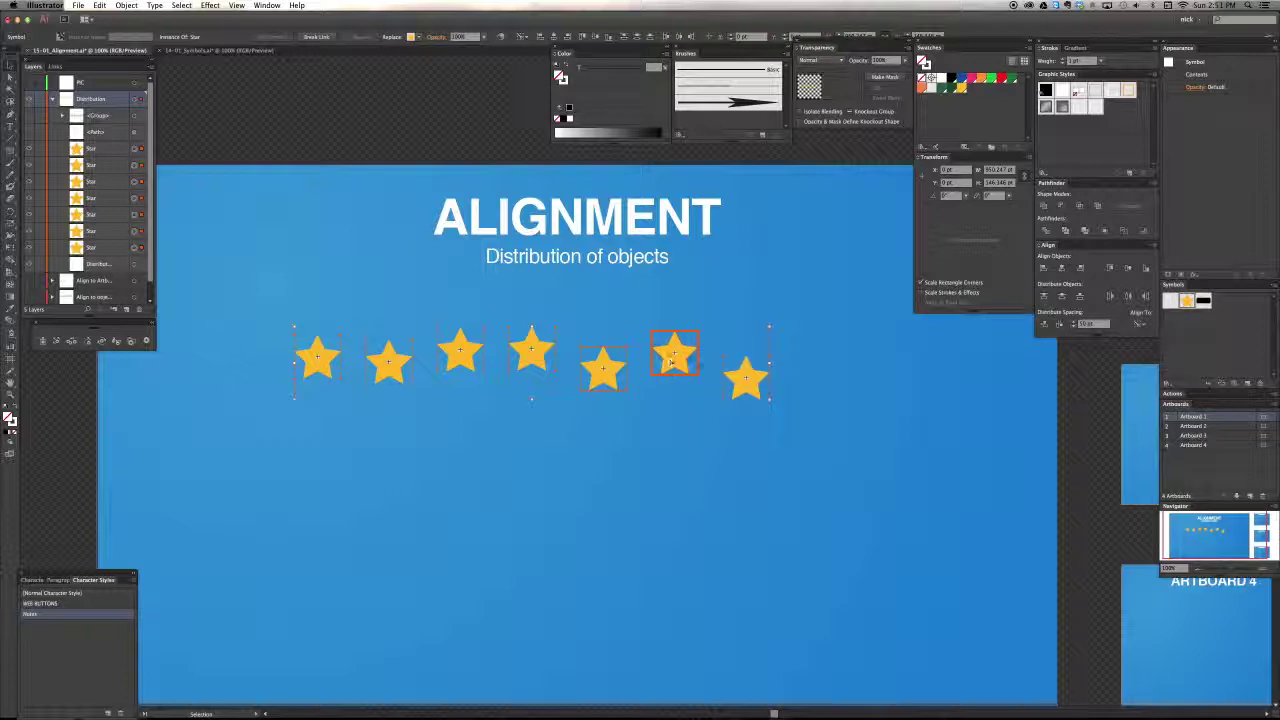
pyautogui.click(1083, 324)
pyautogui.write('1')
pyautogui.press('Return')
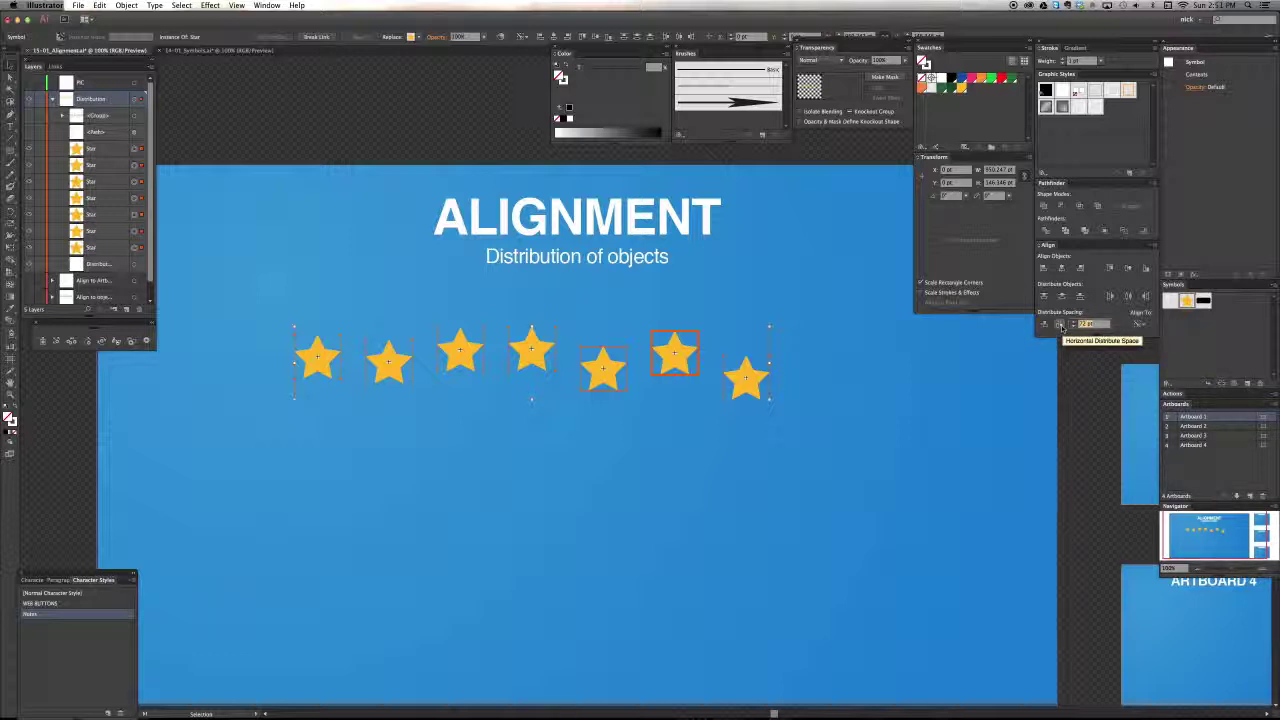
pyautogui.click(1059, 326)
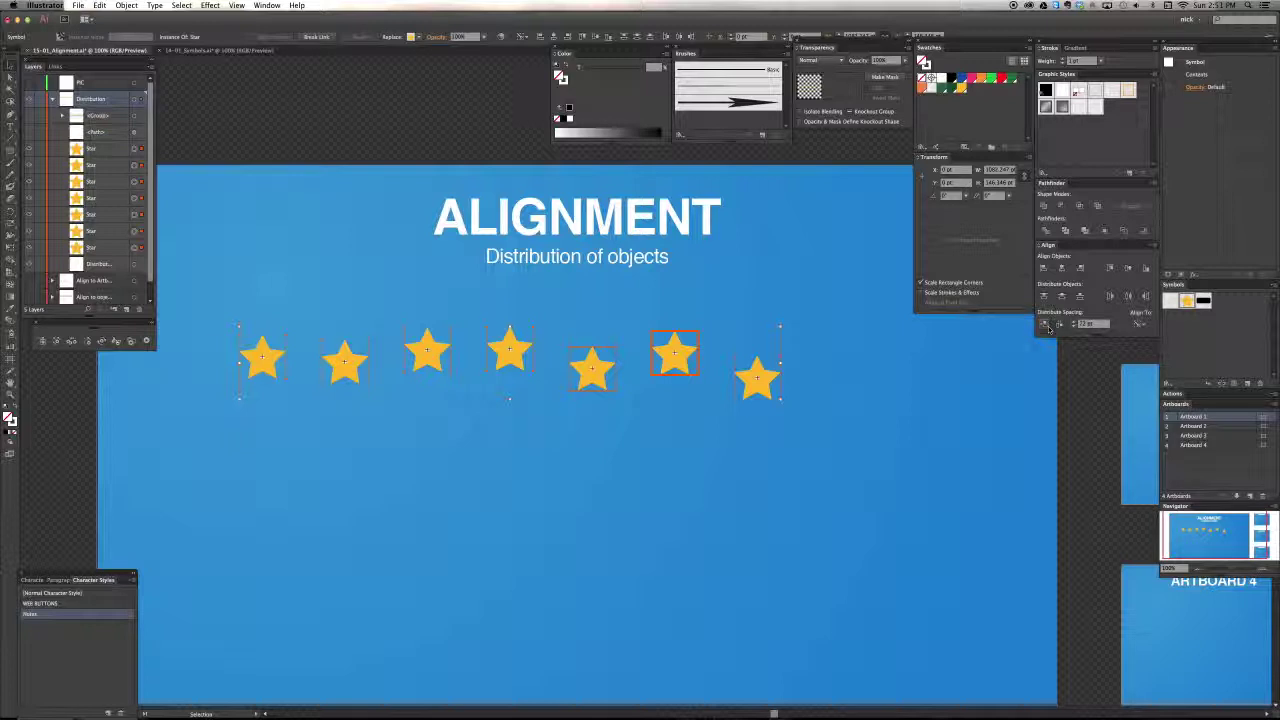
# Delete two of the seven stars and arrange the remaining five in an uneven vertical column below the subtitle
pyautogui.click(811, 443)
pyautogui.moveTo(811, 443); pyautogui.dragTo(343, 344)
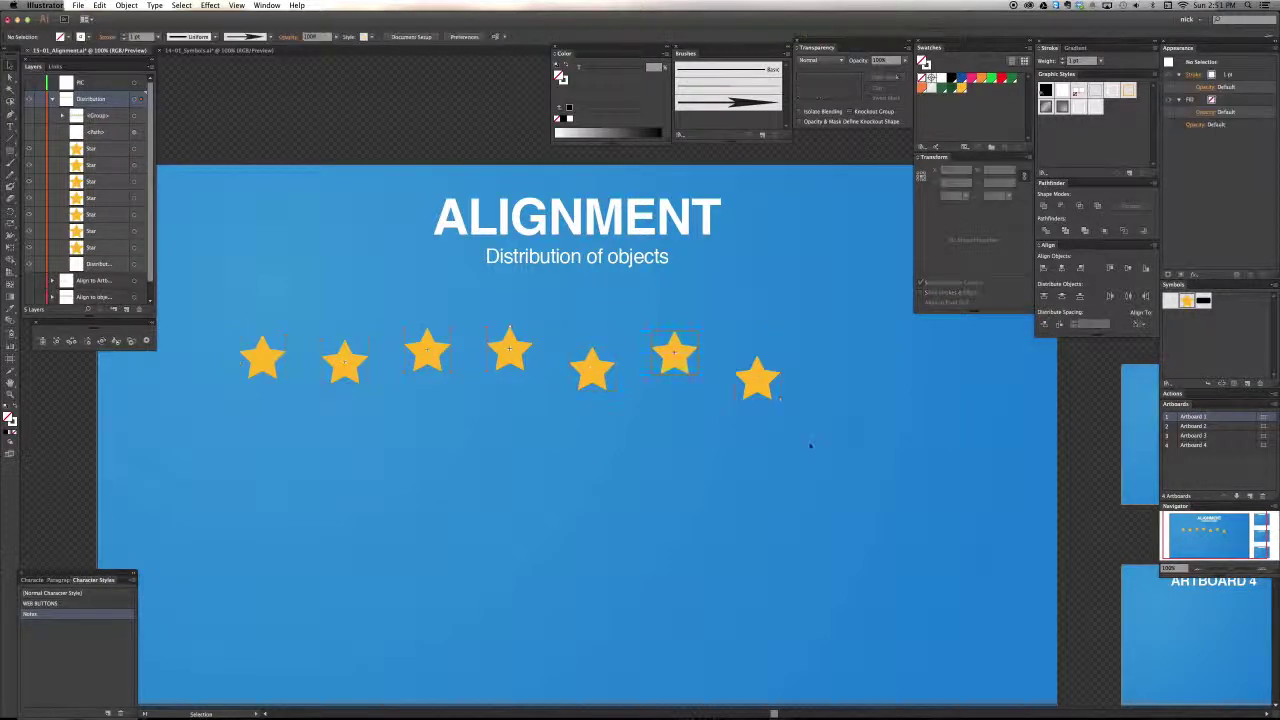
pyautogui.press('Delete')
pyautogui.moveTo(264, 366); pyautogui.dragTo(535, 638)
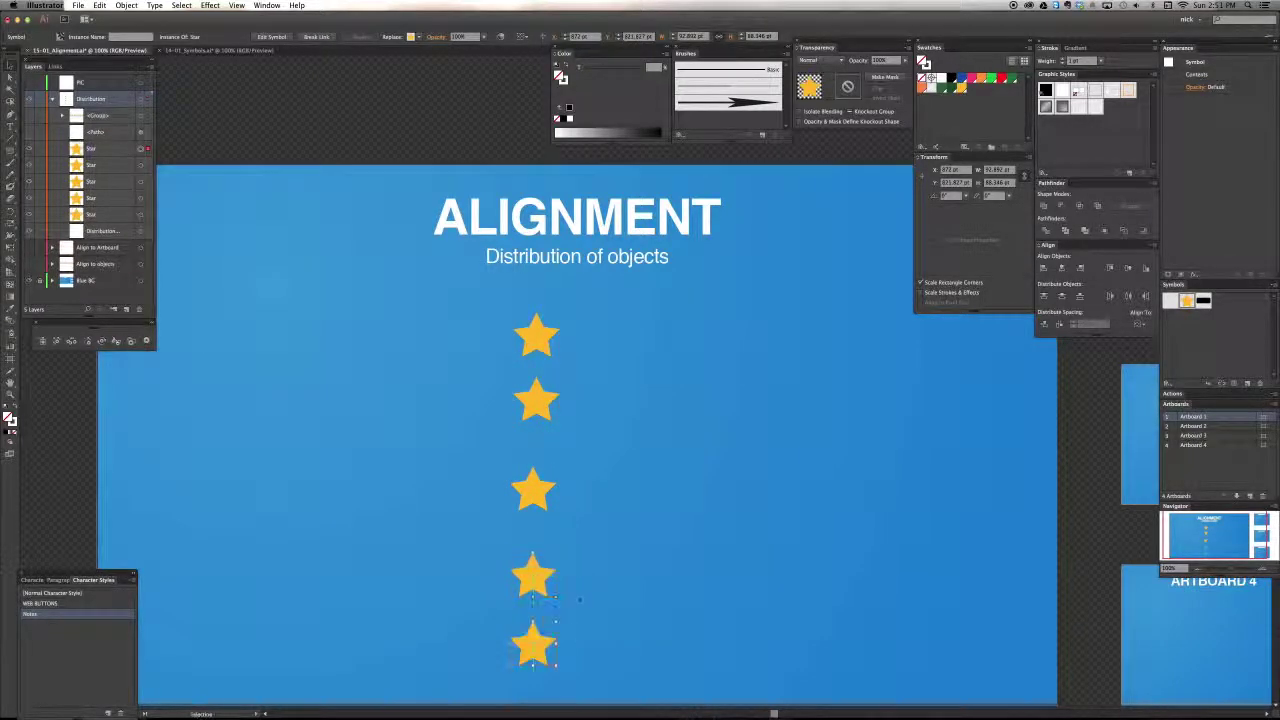
pyautogui.moveTo(542, 570); pyautogui.dragTo(543, 548)
pyautogui.press('super+shift+a')
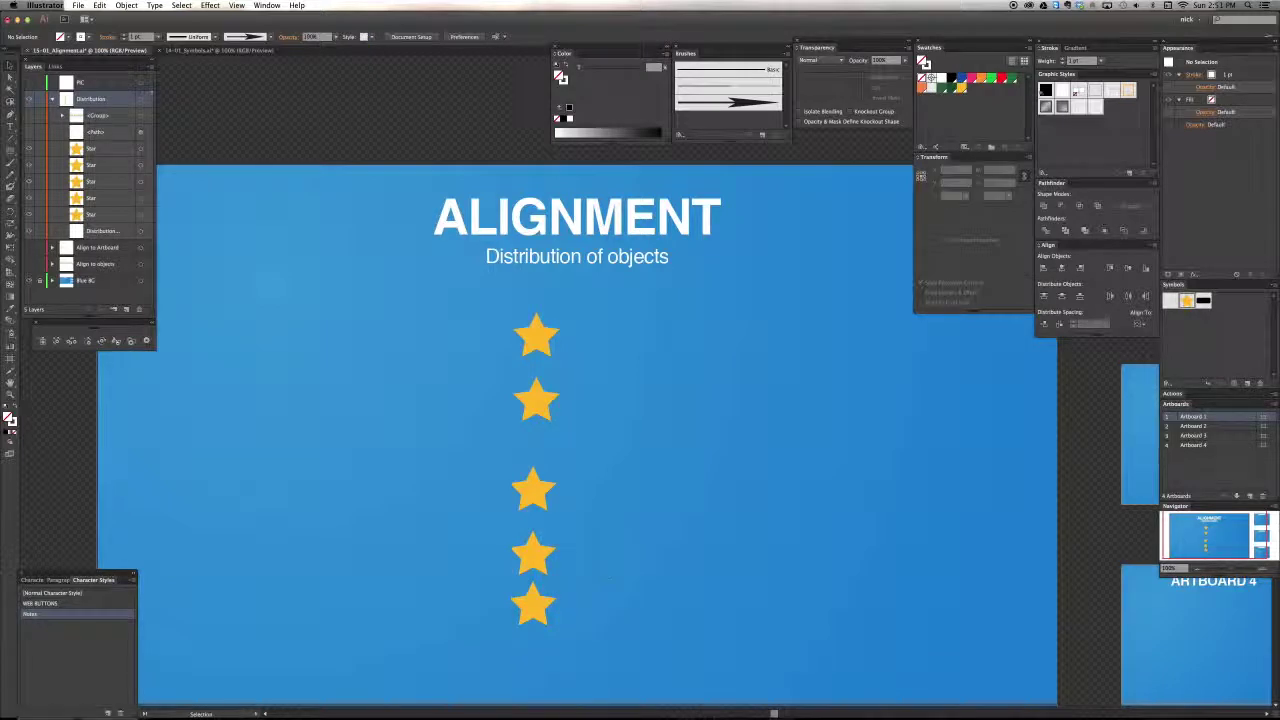
# Select the five stars in the column and distribute them vertically with 40 pt spacing, using the topmost star as key object
pyautogui.moveTo(505, 333); pyautogui.dragTo(560, 610)
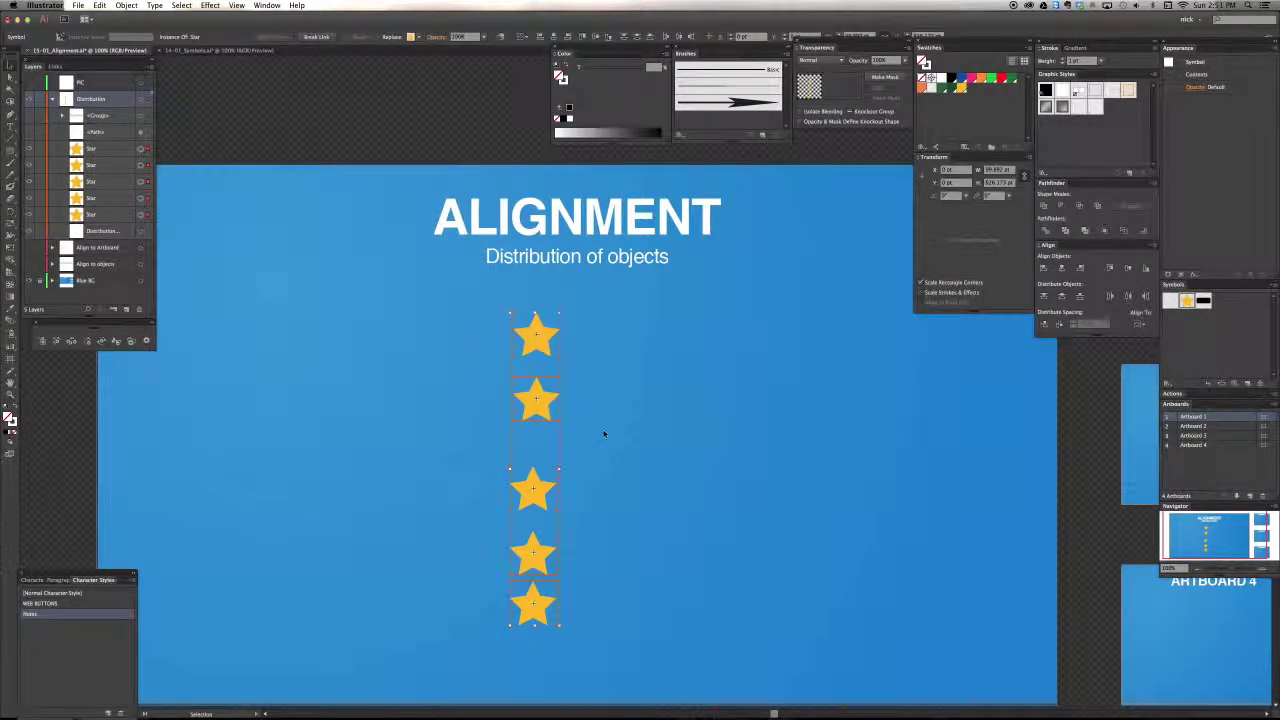
pyautogui.click(543, 332)
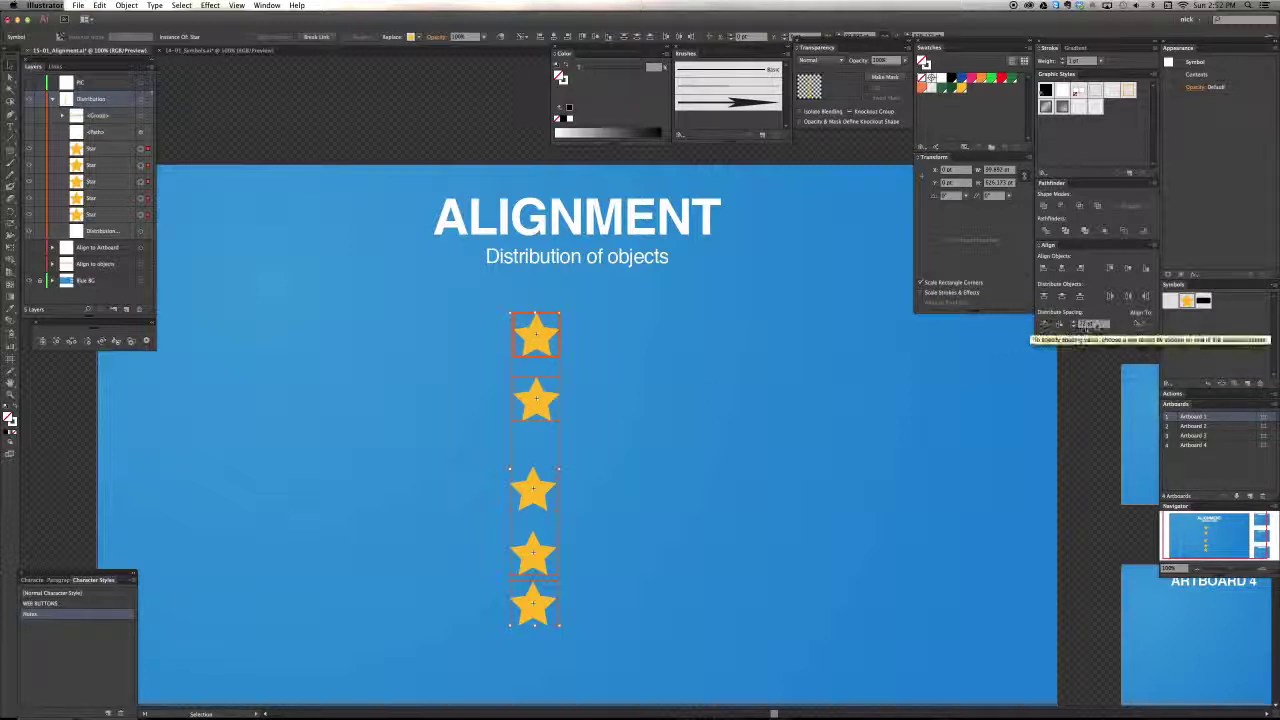
pyautogui.click(1090, 324)
pyautogui.write('40')
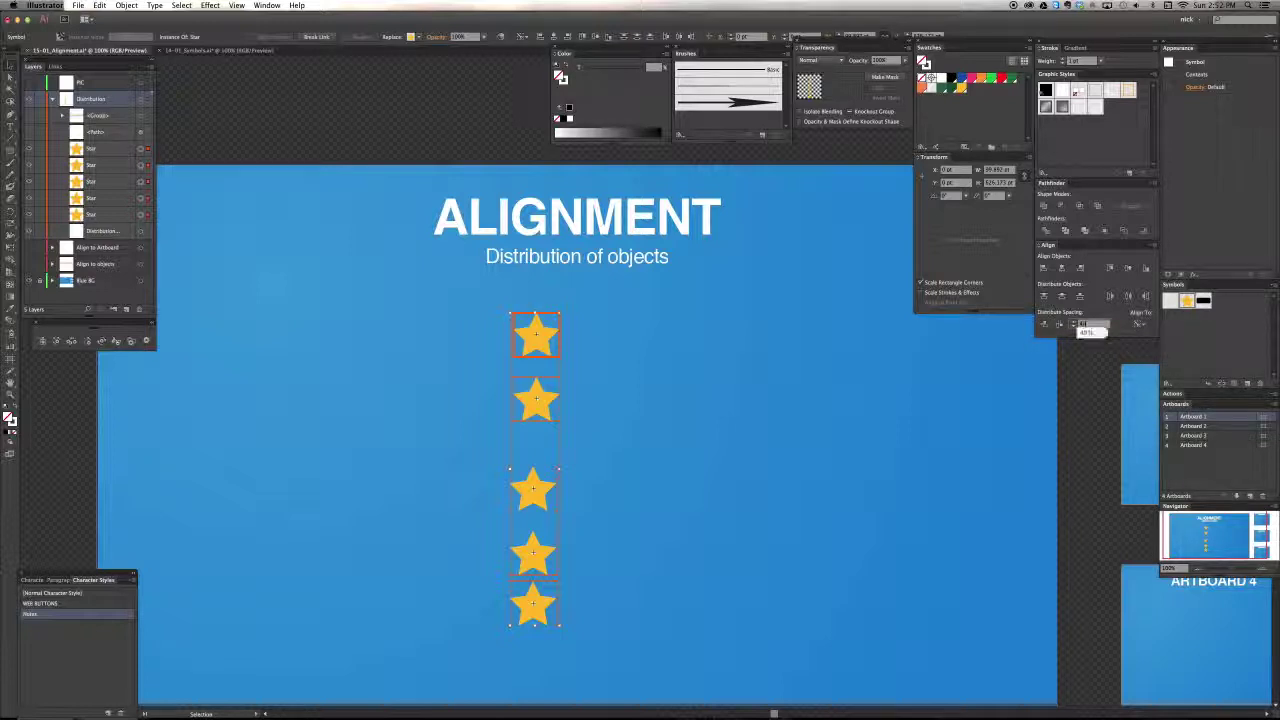
pyautogui.click(1103, 333)
pyautogui.press('Return')
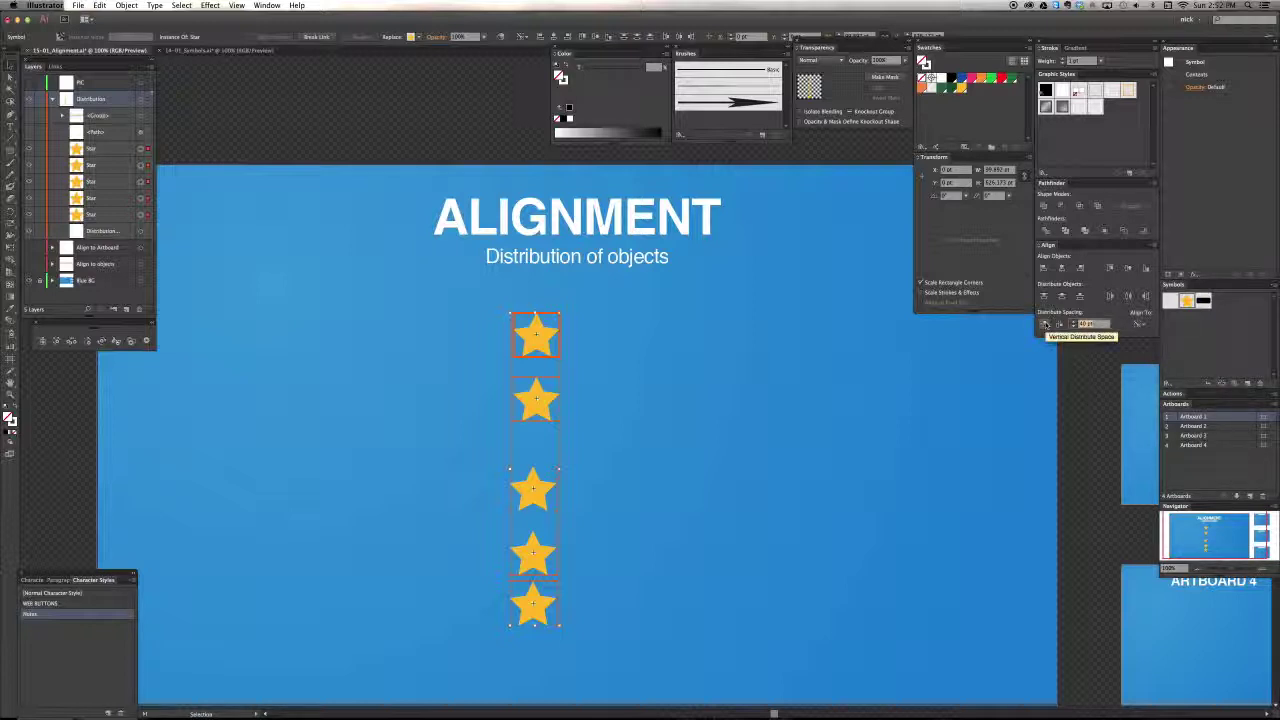
pyautogui.click(1045, 325)
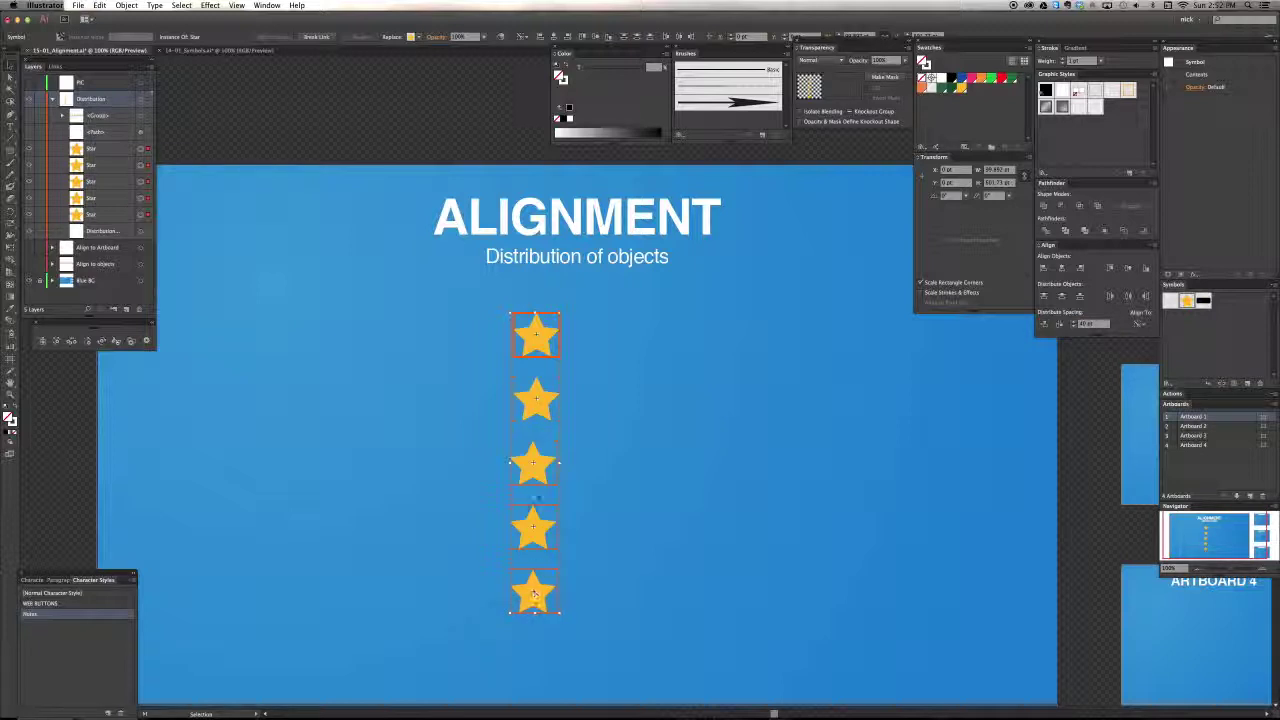